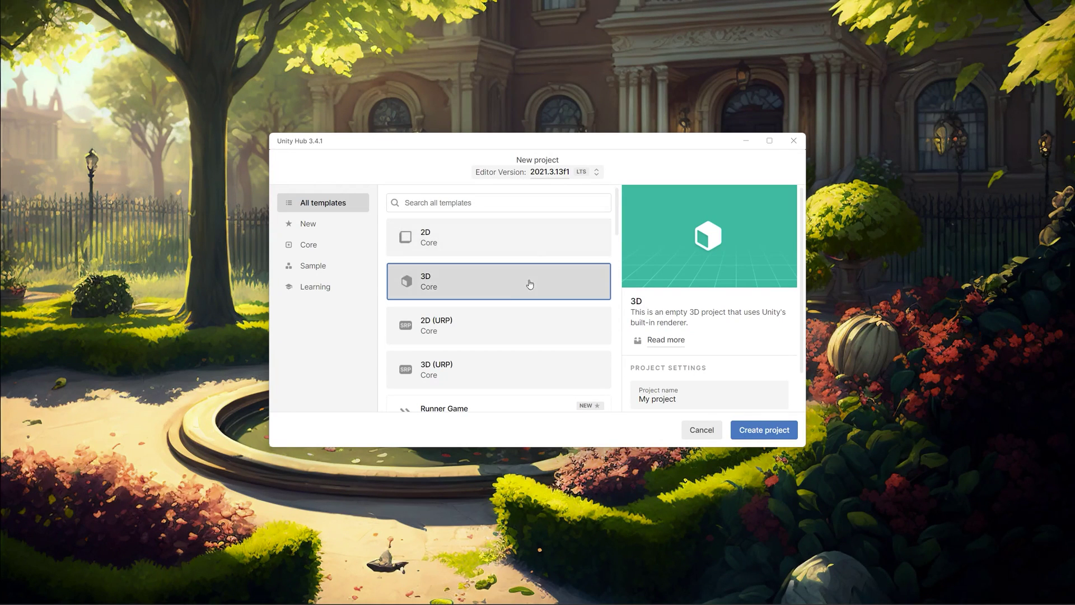
# - Create a project named Screen Glitch Effect from the downloaded 3D Sample Scene (URP) template, using editor version 2022.2.1f1
pyautogui.click(549, 173)
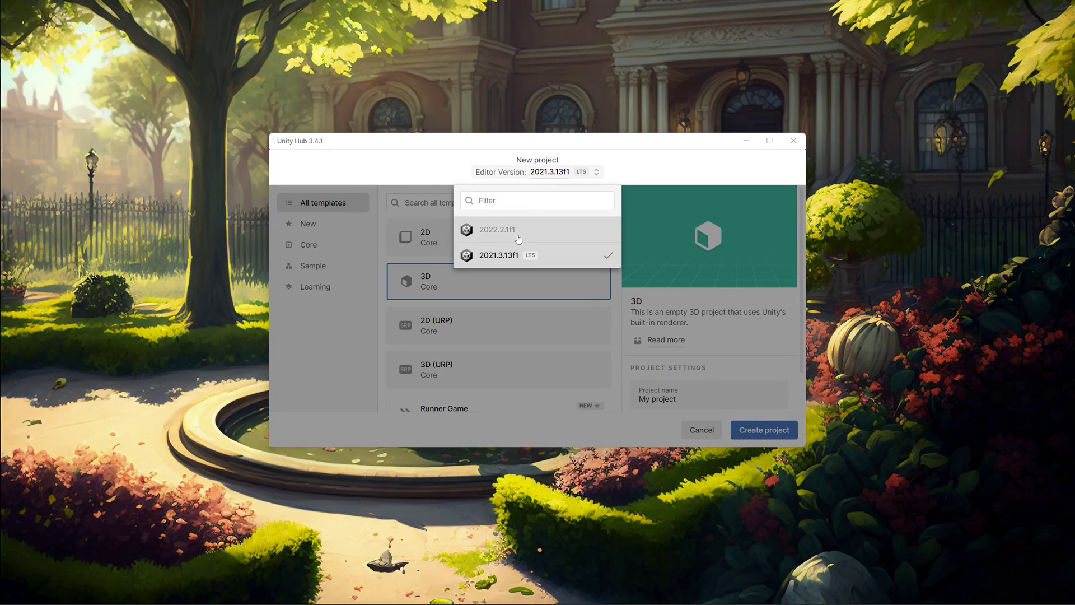
pyautogui.click(500, 235)
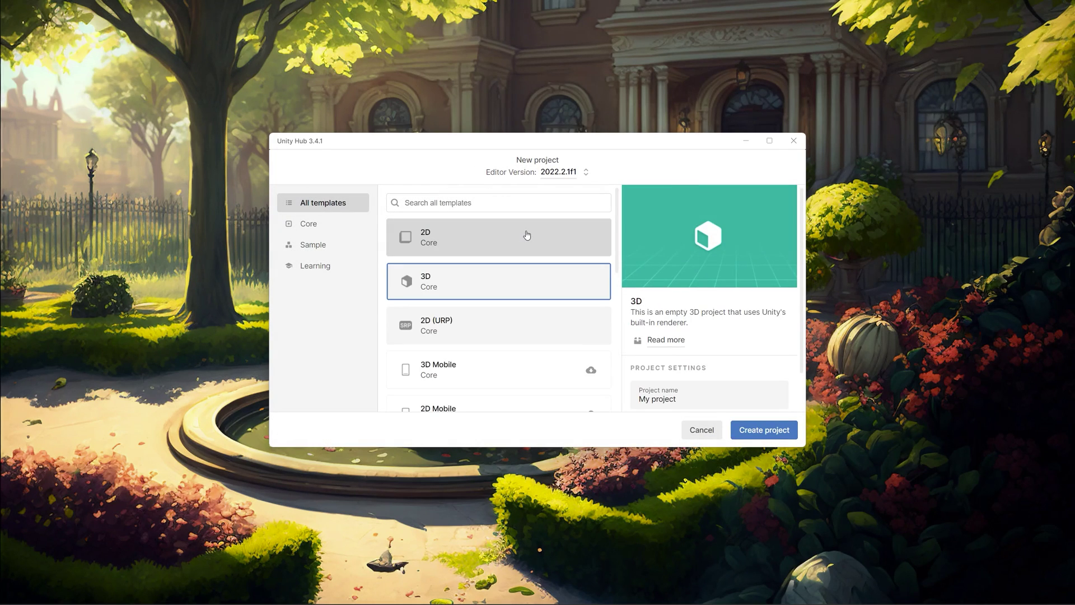
pyautogui.scroll(-3, 521, 319)
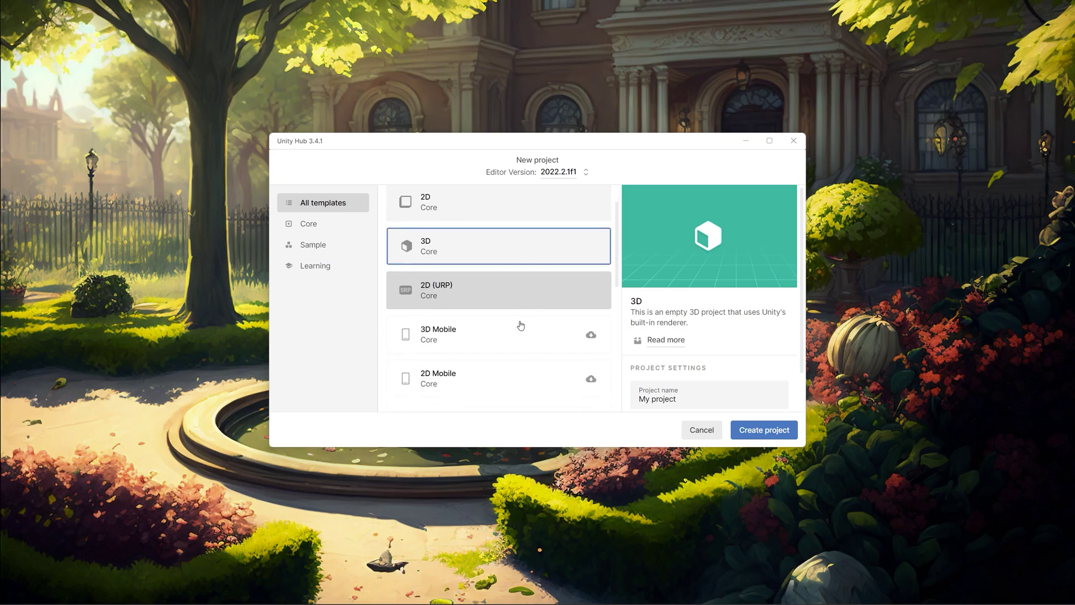
pyautogui.scroll(-1, 518, 329)
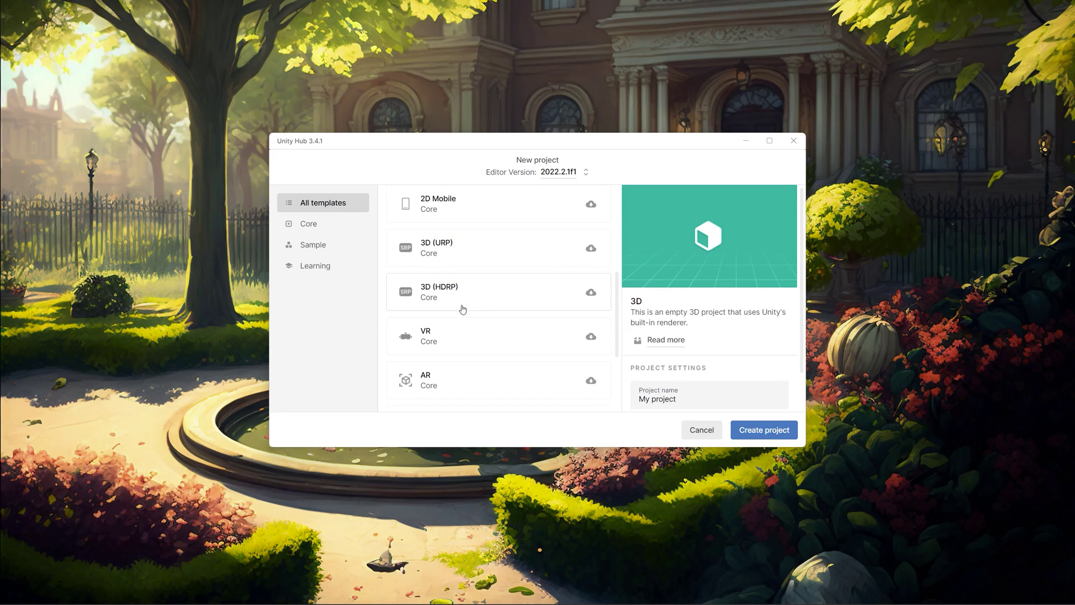
pyautogui.scroll(-2, 451, 308)
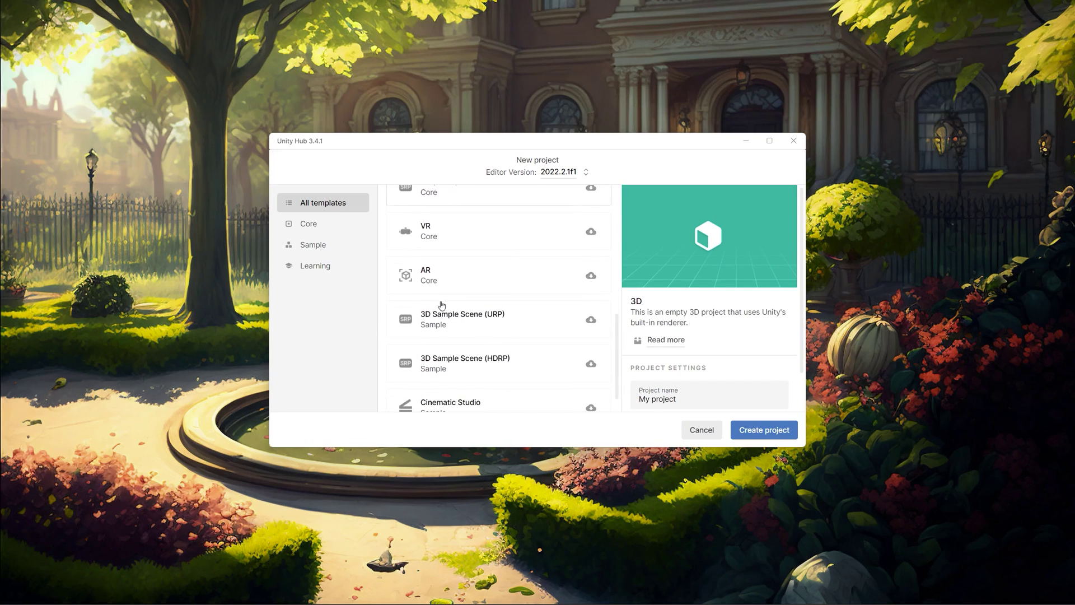
pyautogui.click(478, 325)
pyautogui.click(698, 383)
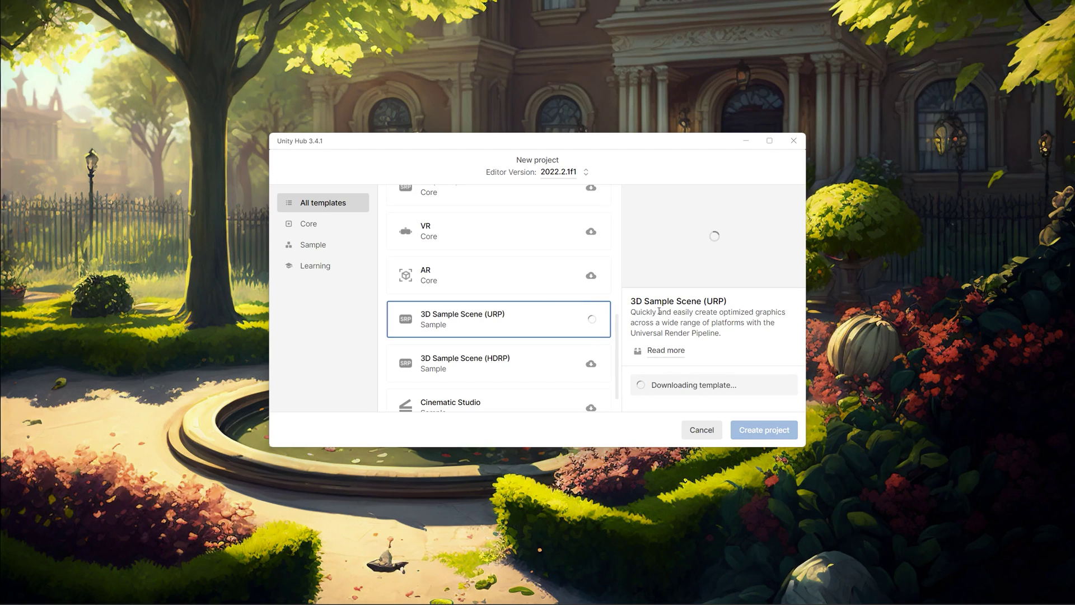
pyautogui.write('Screen Glitch Effect')
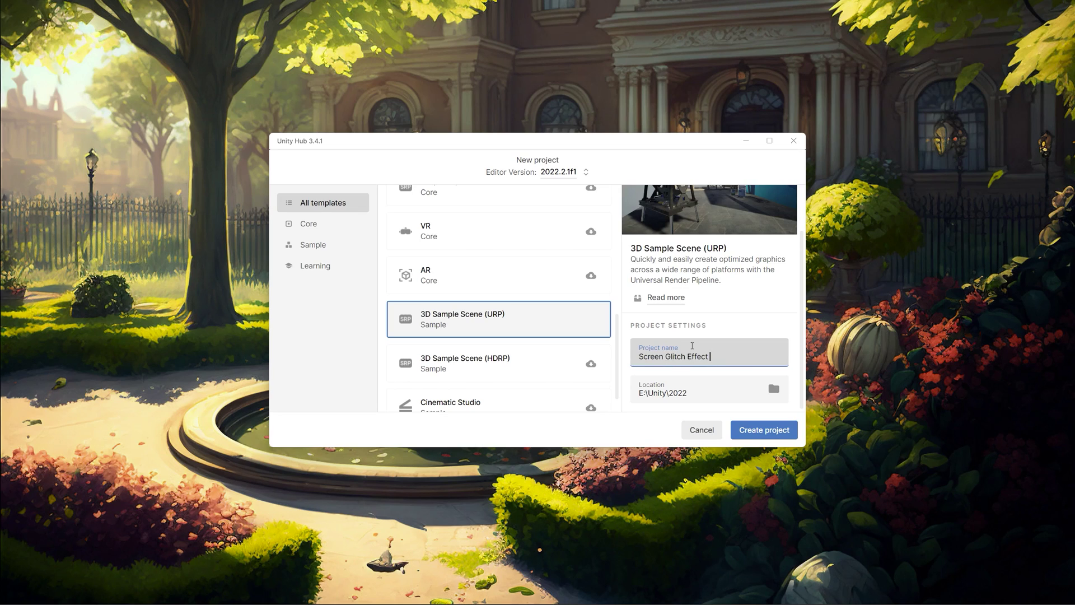
pyautogui.click(764, 429)
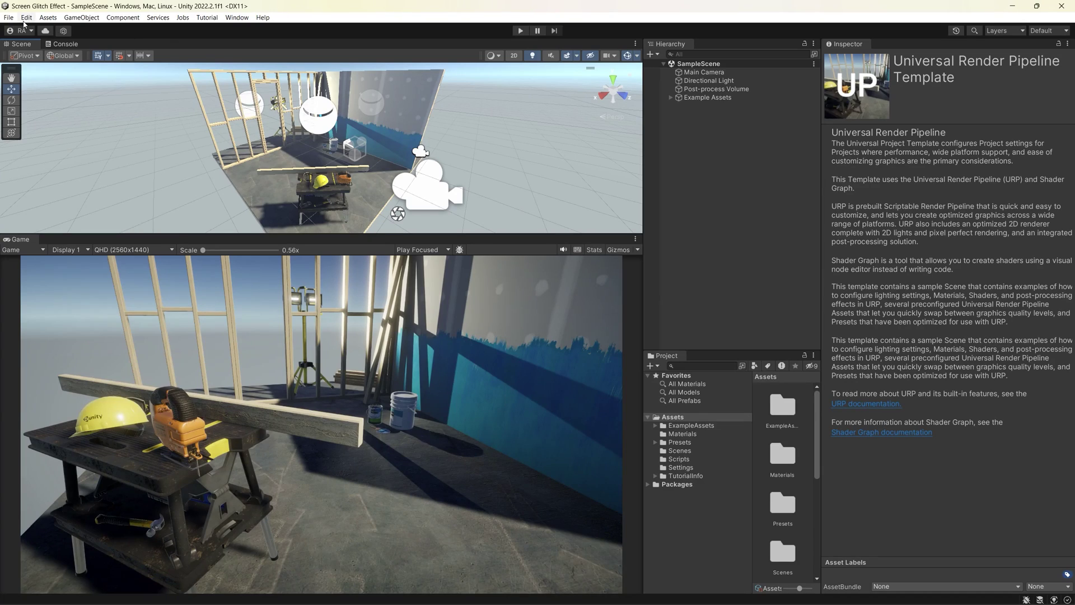
# - From the project's Graphics settings, open the UniversalRP-HighQuality pipeline asset and then its UniversalRenderer data for editing
pyautogui.click(25, 18)
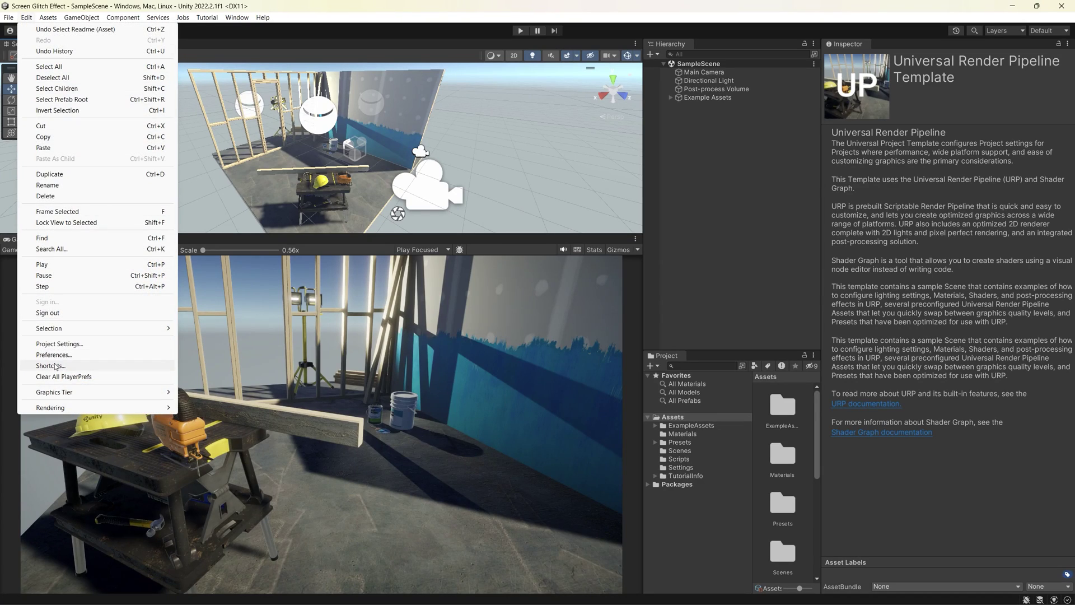
pyautogui.click(55, 344)
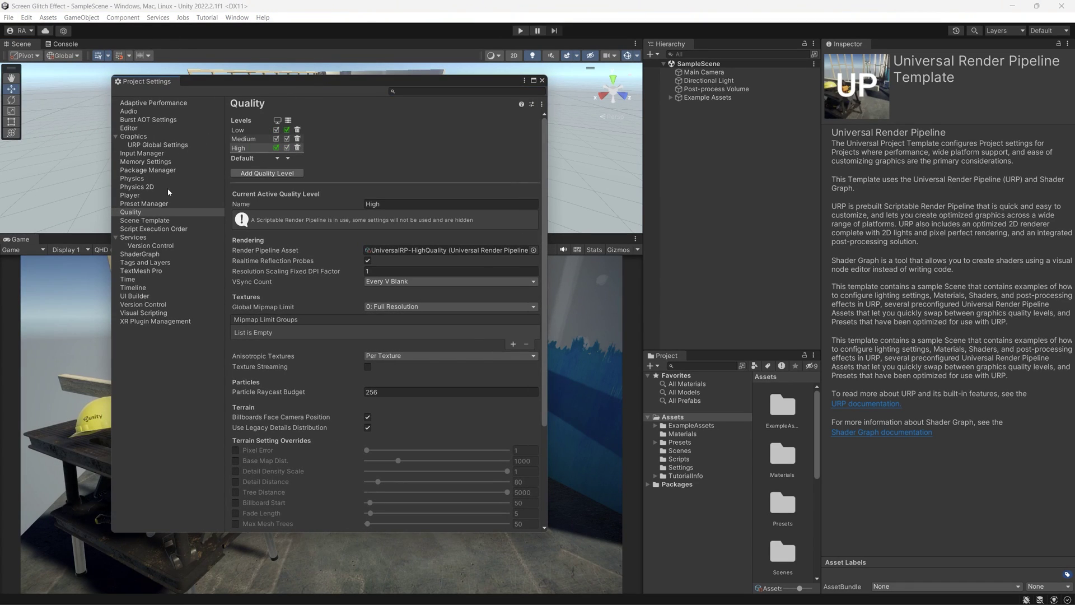
pyautogui.click(134, 137)
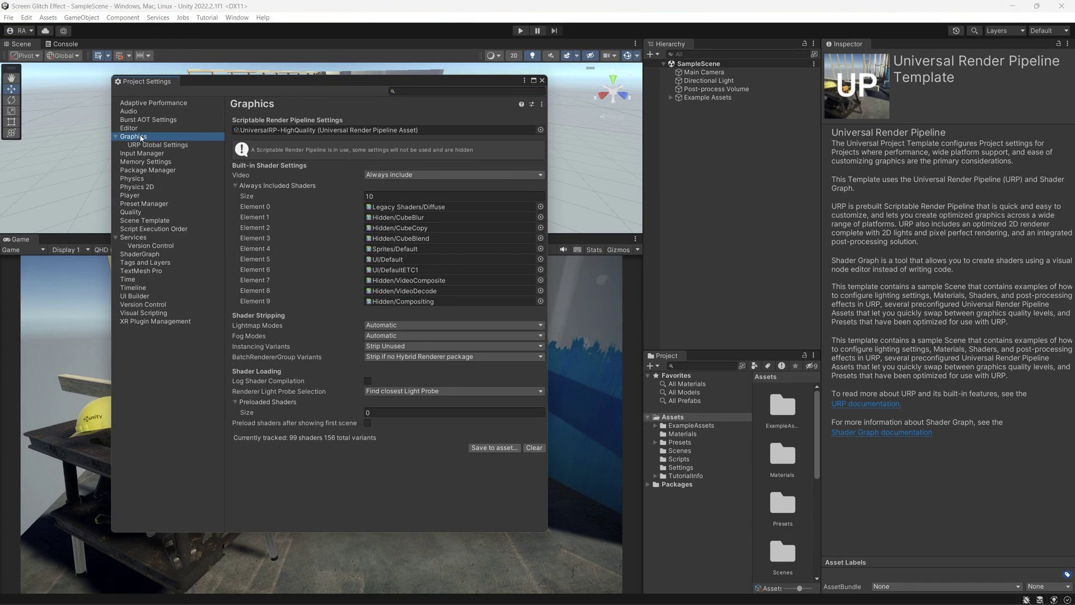
pyautogui.doubleClick(263, 130)
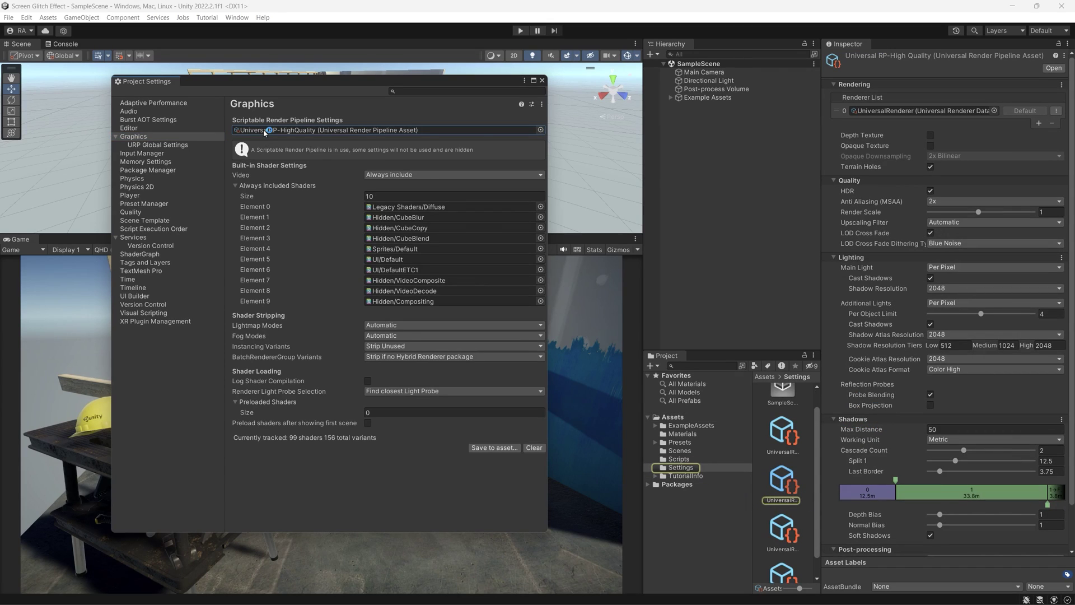
pyautogui.click(881, 114)
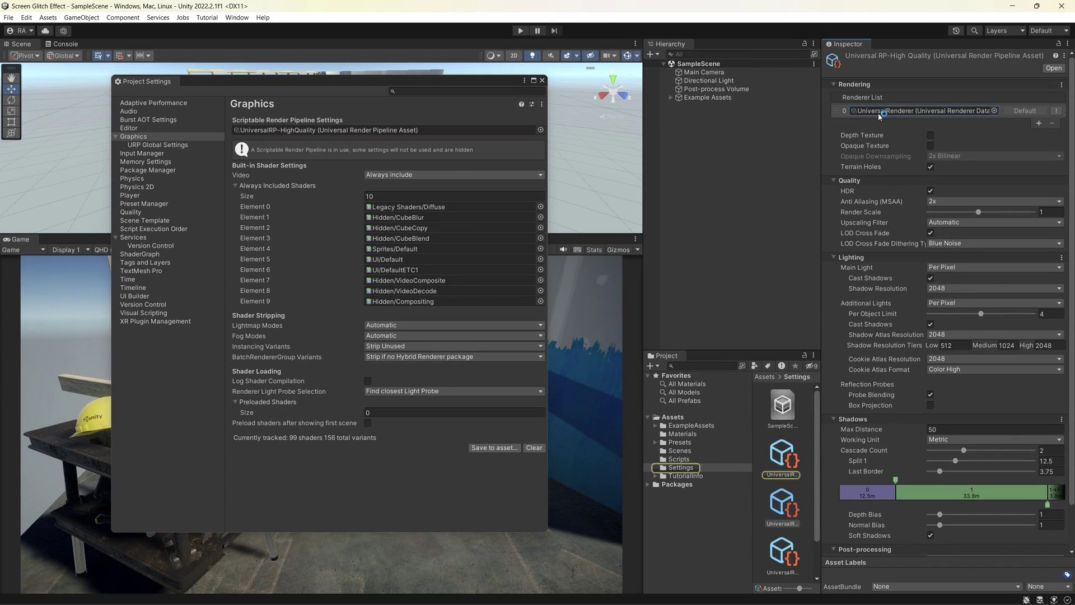
pyautogui.doubleClick(880, 112)
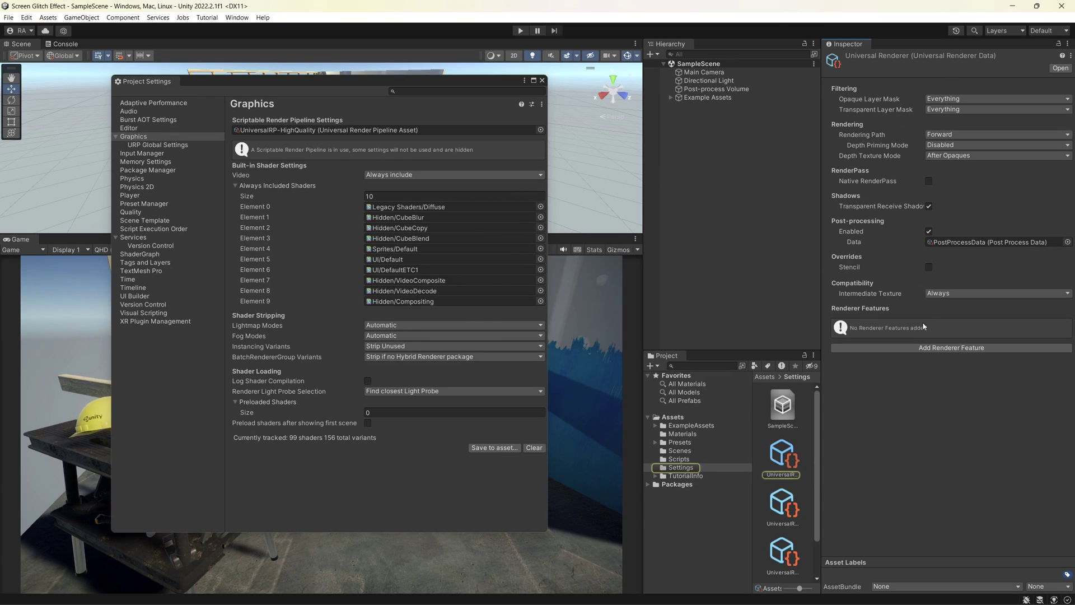
# - Add a Full Screen Pass Renderer Feature to the Universal Renderer and set its pass index to Blit (1)
pyautogui.click(939, 349)
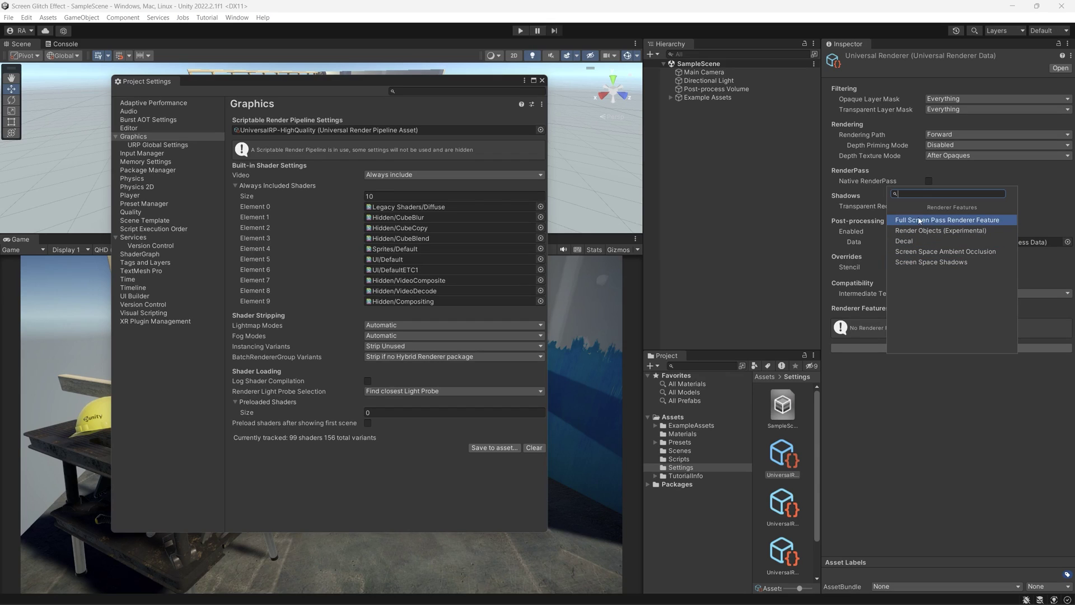
pyautogui.click(935, 220)
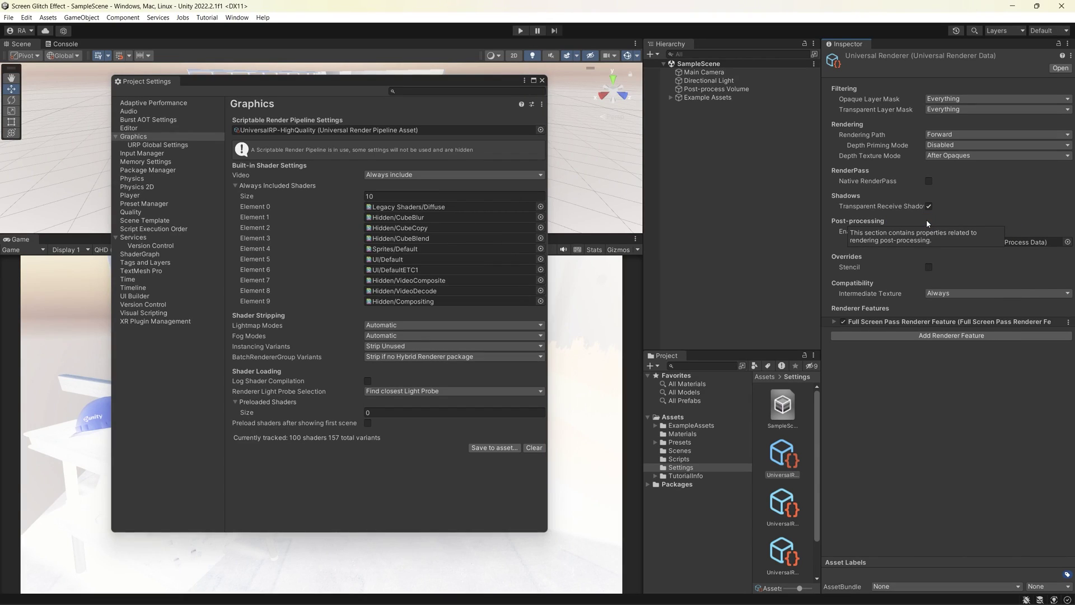
pyautogui.click(542, 81)
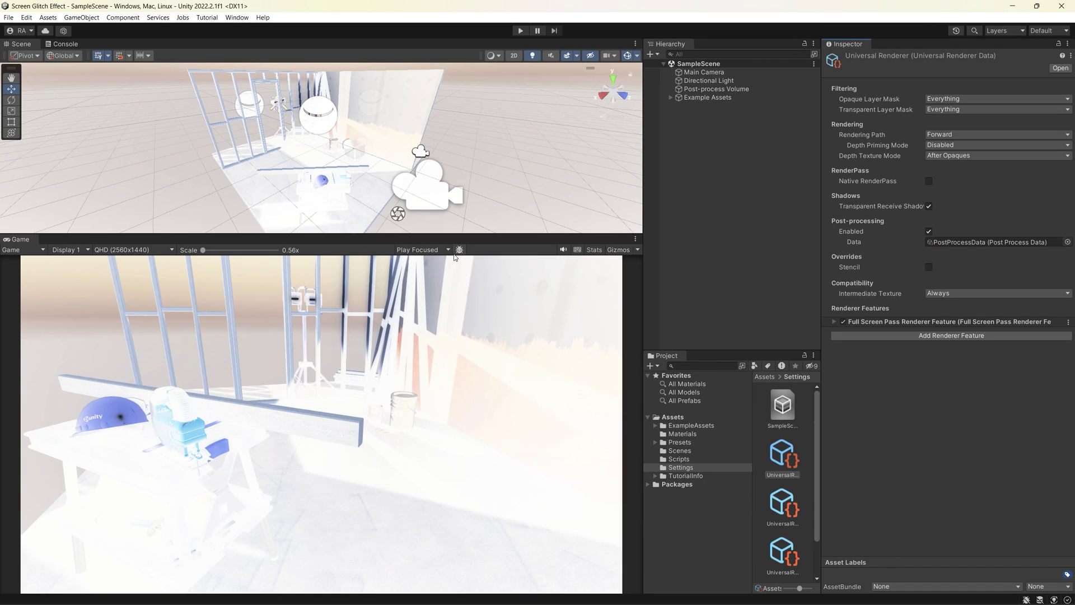
pyautogui.click(917, 322)
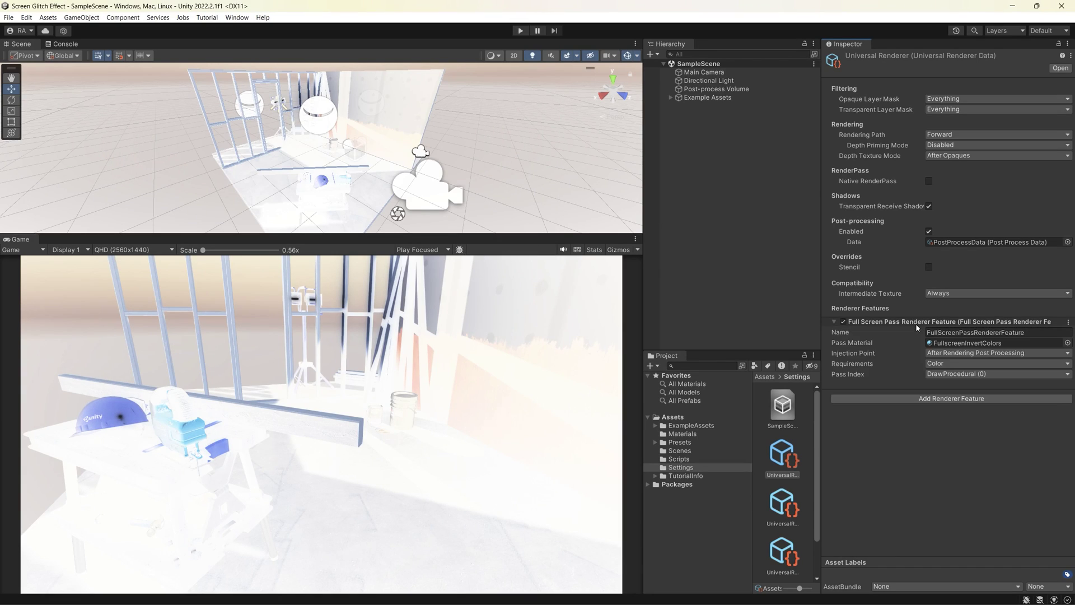
pyautogui.click(934, 375)
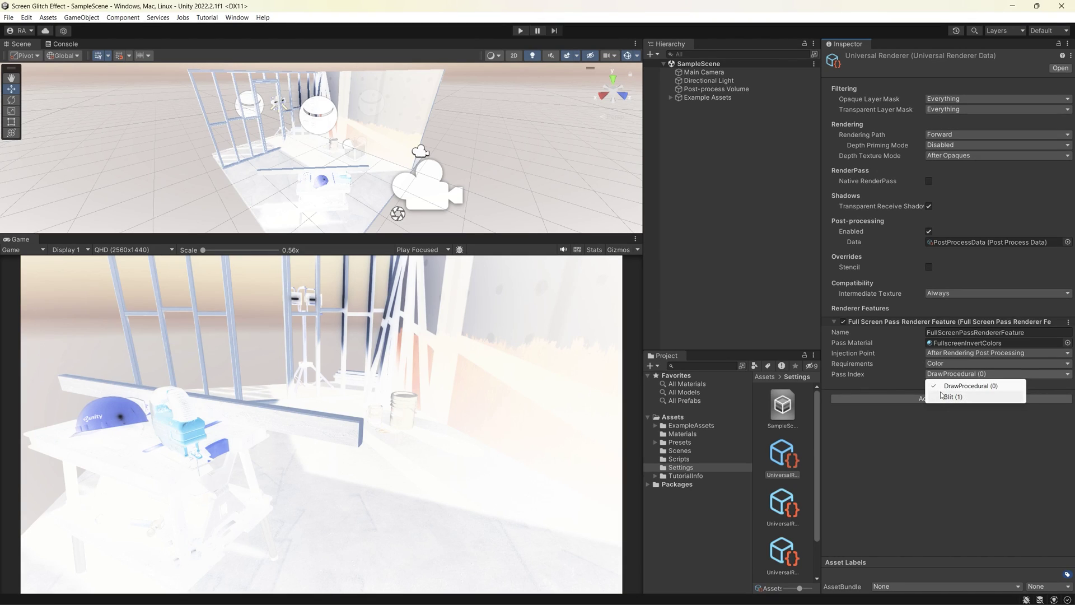
pyautogui.click(941, 396)
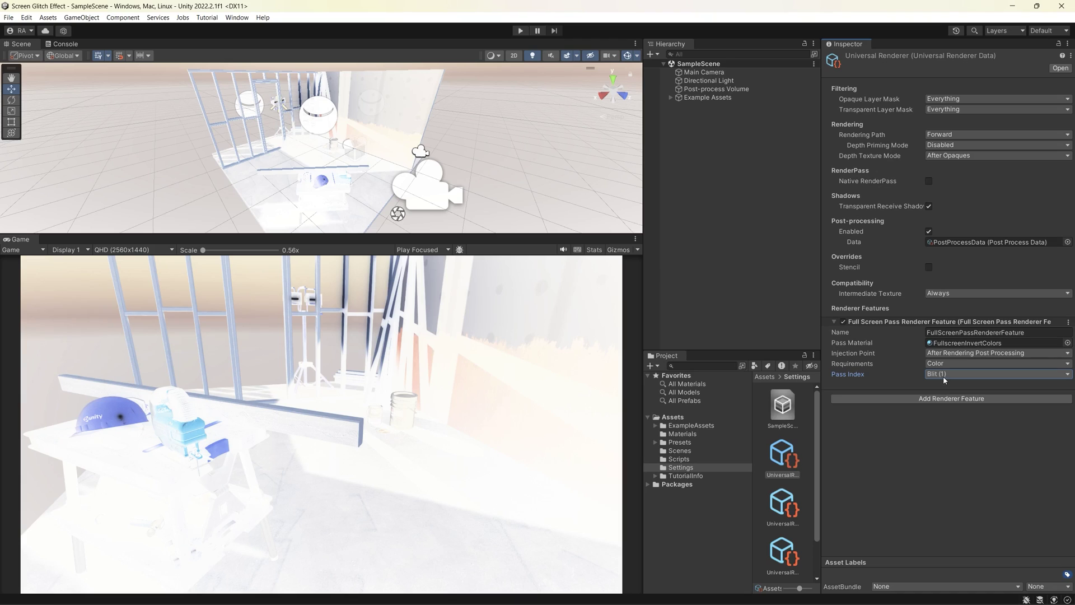
# - Create a URP Fullscreen Shader Graph named ScreenGlitchShader in the Assets folder
pyautogui.click(672, 418)
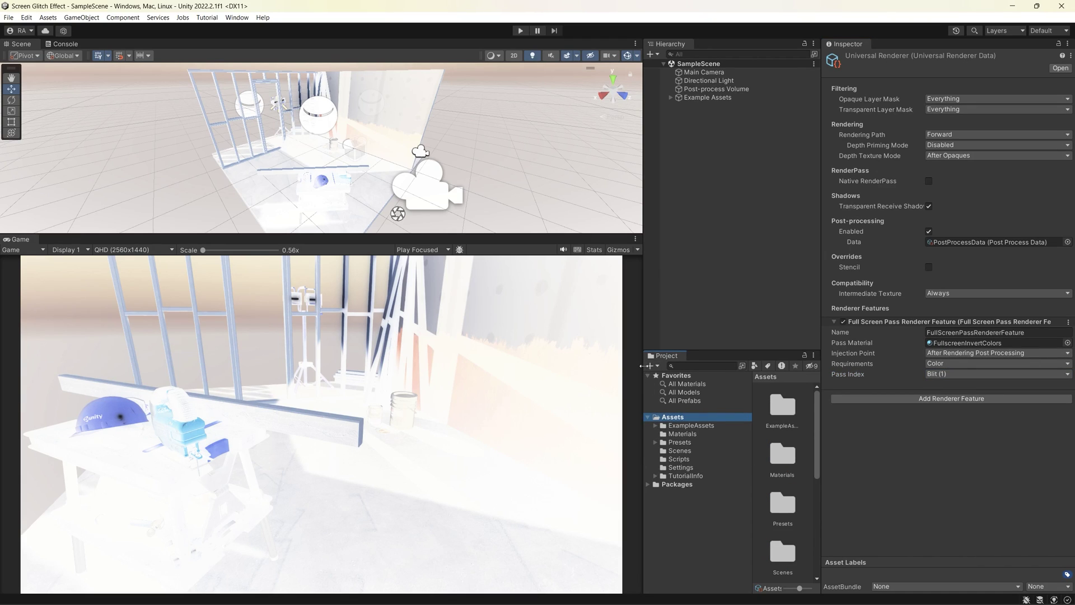
pyautogui.moveTo(637, 373); pyautogui.dragTo(546, 373)
pyautogui.rightClick(744, 559)
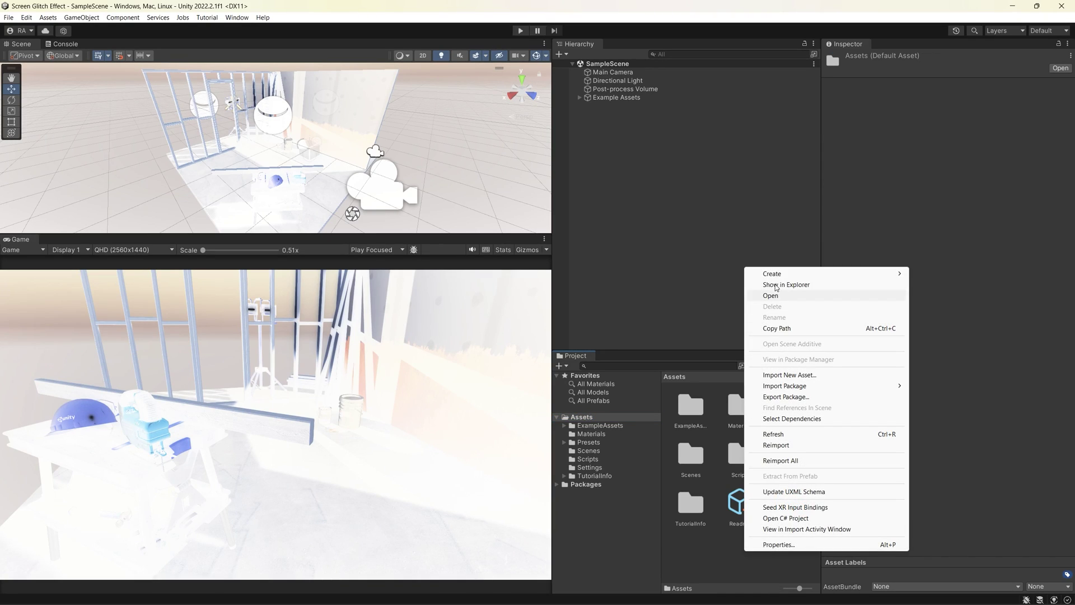
pyautogui.moveTo(784, 273)
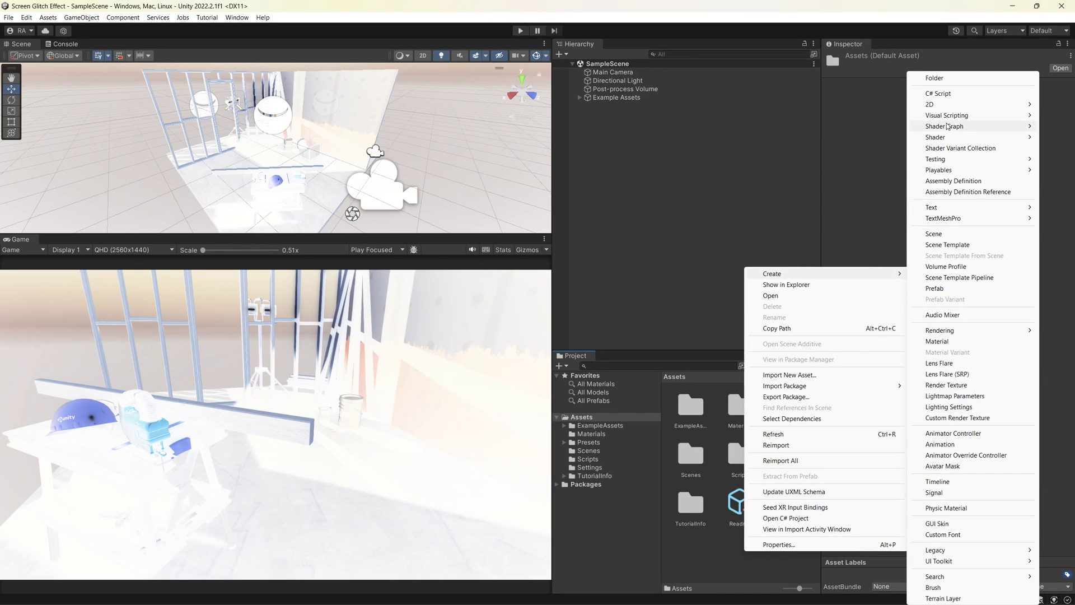
pyautogui.moveTo(946, 126)
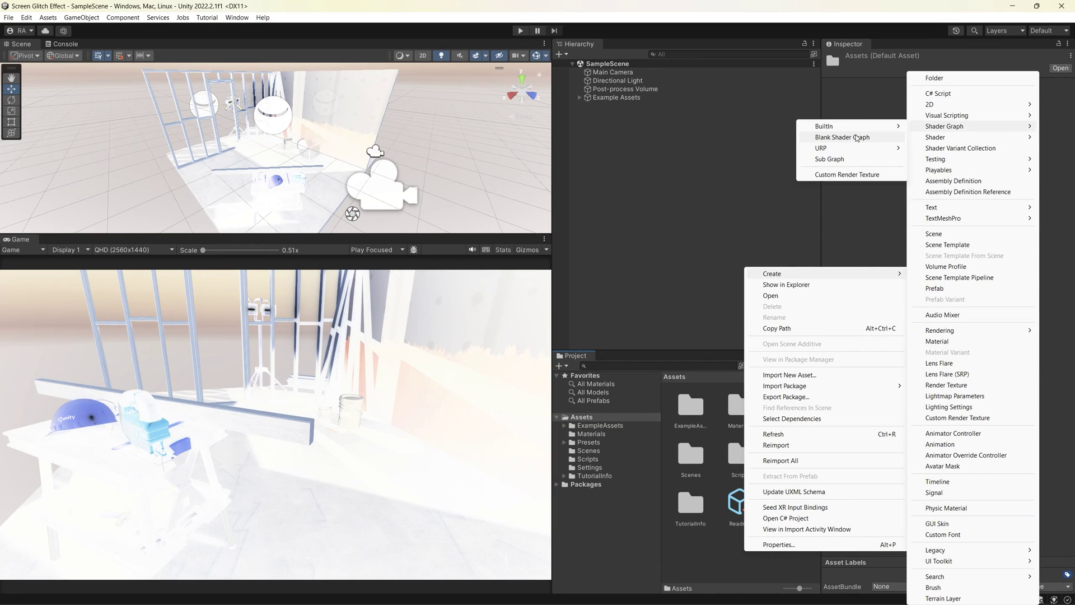
pyautogui.moveTo(861, 132)
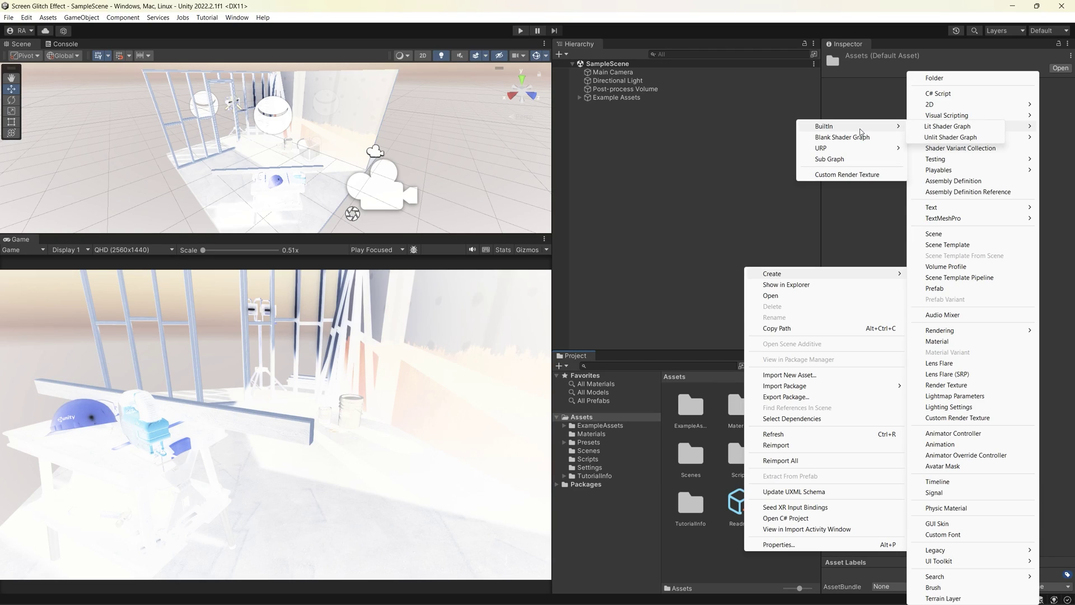
pyautogui.moveTo(857, 152)
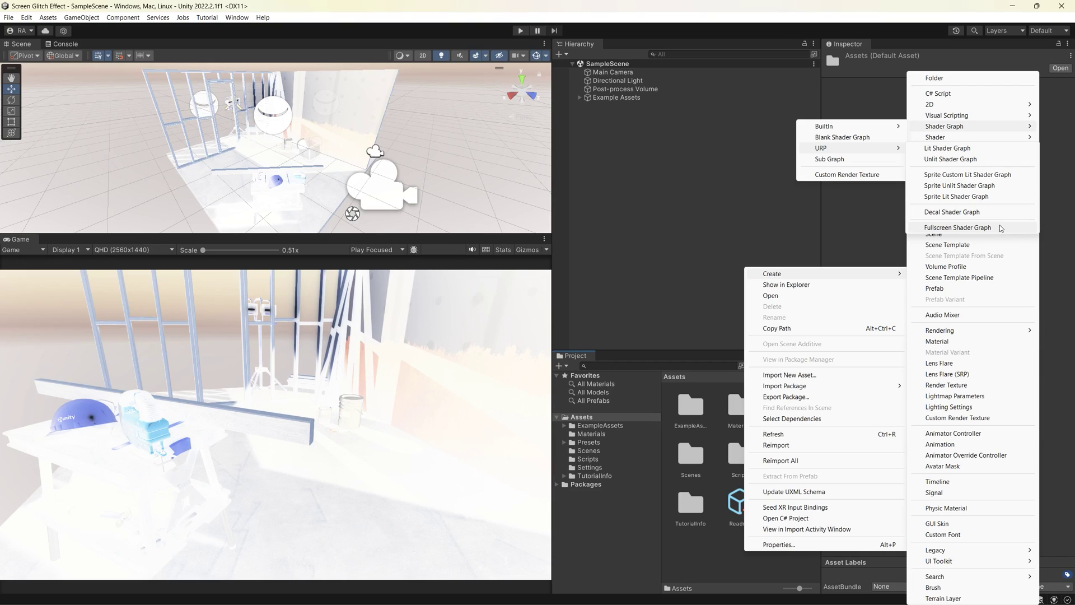
pyautogui.click(958, 227)
pyautogui.write('ScreenGlithhShader')
pyautogui.press('Return')
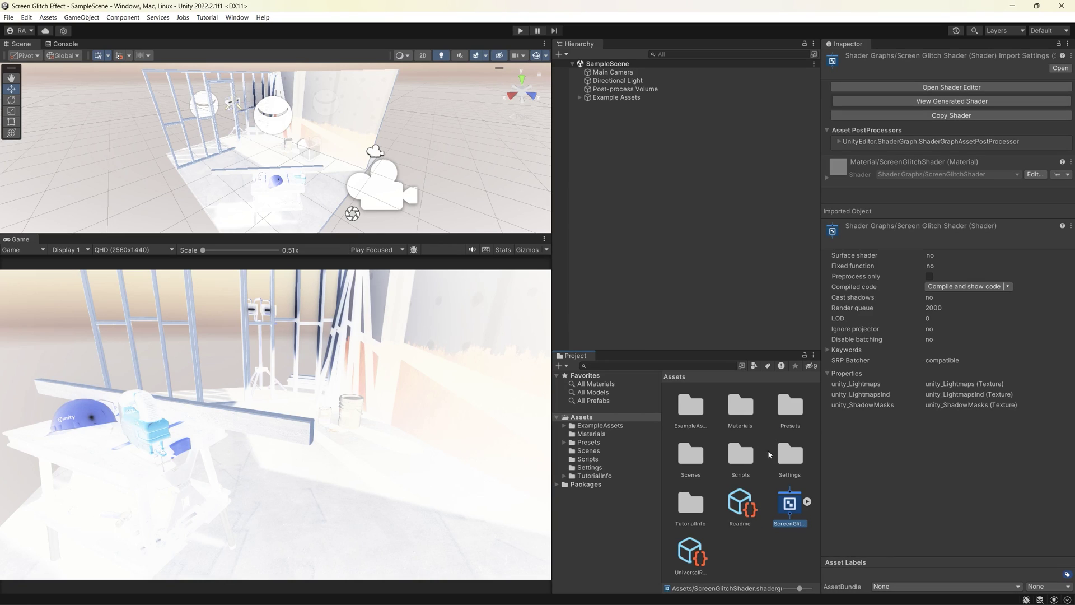
# - Create a material named ScreenMat in the Assets folder and assign ScreenGlitchShader to it
pyautogui.rightClick(763, 541)
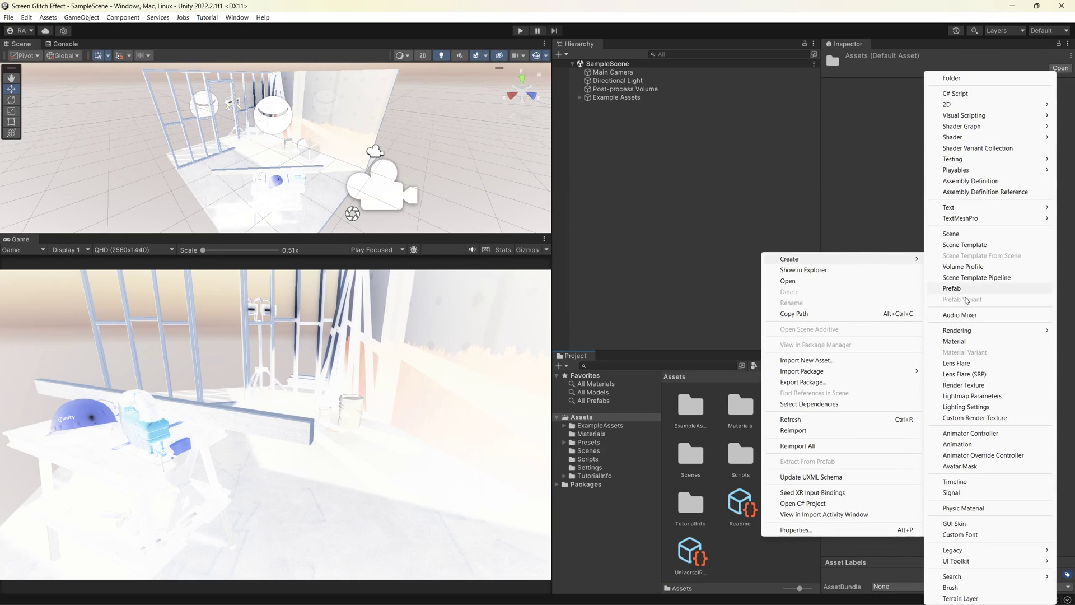
pyautogui.click(955, 341)
pyautogui.write('ScreenMat')
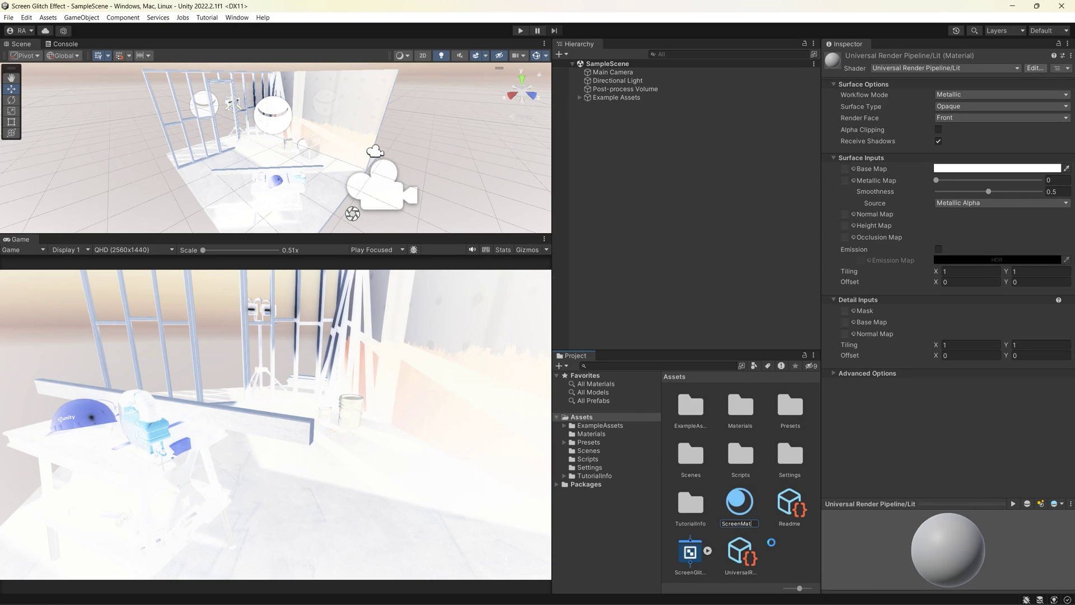
pyautogui.press('Return')
pyautogui.moveTo(790, 503); pyautogui.dragTo(702, 549)
# - Set ScreenMat as the pass material of the Universal Renderer's Full Screen Pass Renderer Feature
pyautogui.click(25, 20)
pyautogui.click(59, 343)
pyautogui.doubleClick(347, 130)
pyautogui.doubleClick(885, 111)
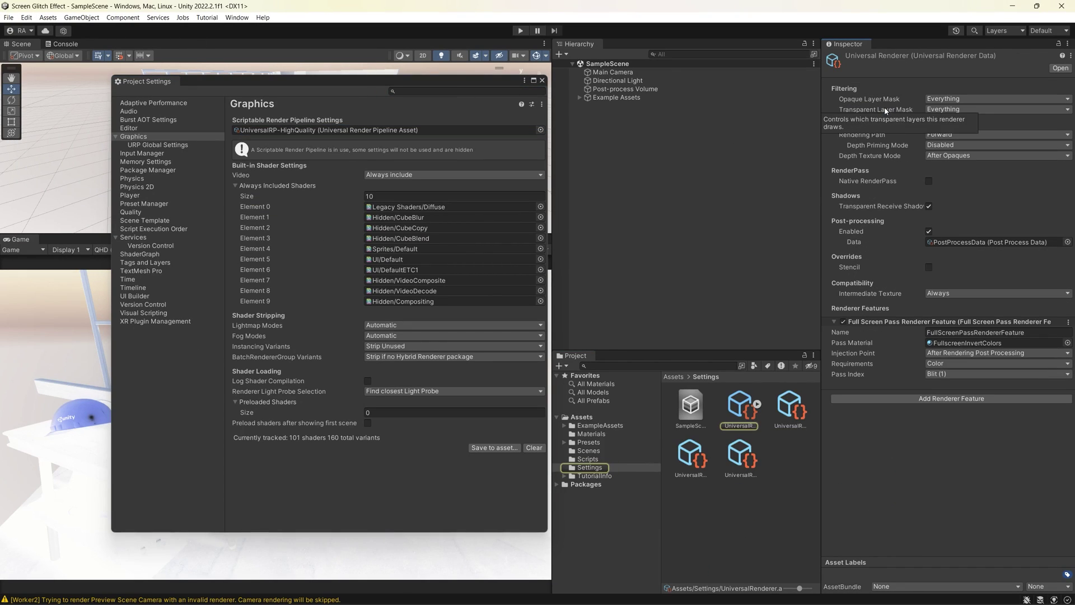
pyautogui.click(582, 416)
pyautogui.moveTo(690, 551); pyautogui.dragTo(997, 342)
pyautogui.click(542, 80)
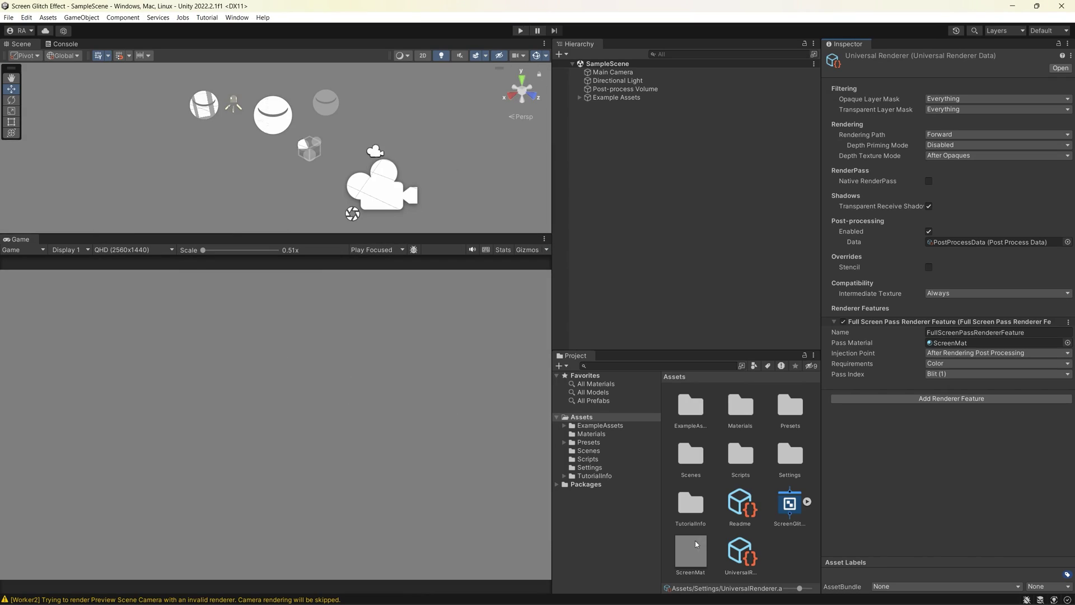
# - Open ScreenGlitchShader in the Shader Graph editor and maximize the graph window
pyautogui.doubleClick(790, 503)
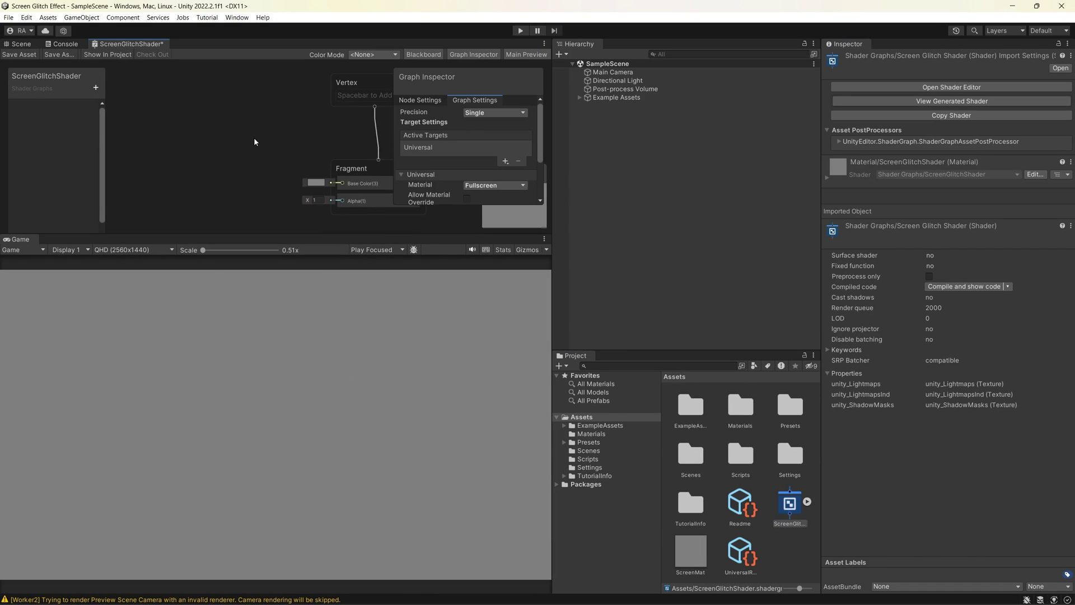
pyautogui.doubleClick(157, 45)
pyautogui.moveTo(390, 202); pyautogui.dragTo(759, 301, button='middle')
pyautogui.scroll(4, 593, 286)
pyautogui.moveTo(593, 287); pyautogui.dragTo(483, 314, button='middle')
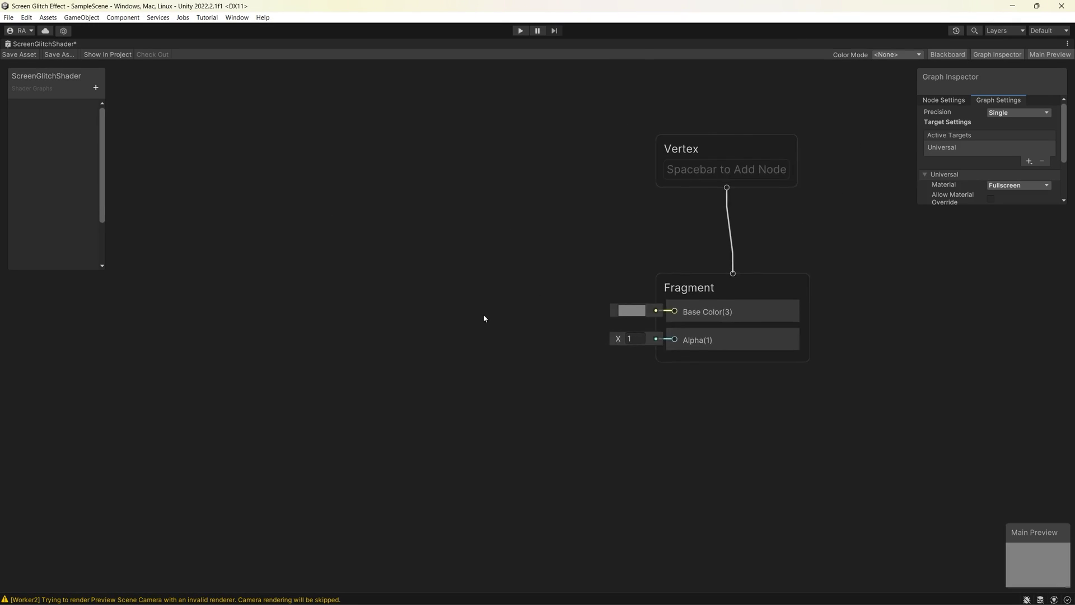
pyautogui.scroll(1, 483, 314)
# - Add a URP Sample Buffer node to the graph and set its source buffer to BlitSource
pyautogui.rightClick(396, 192)
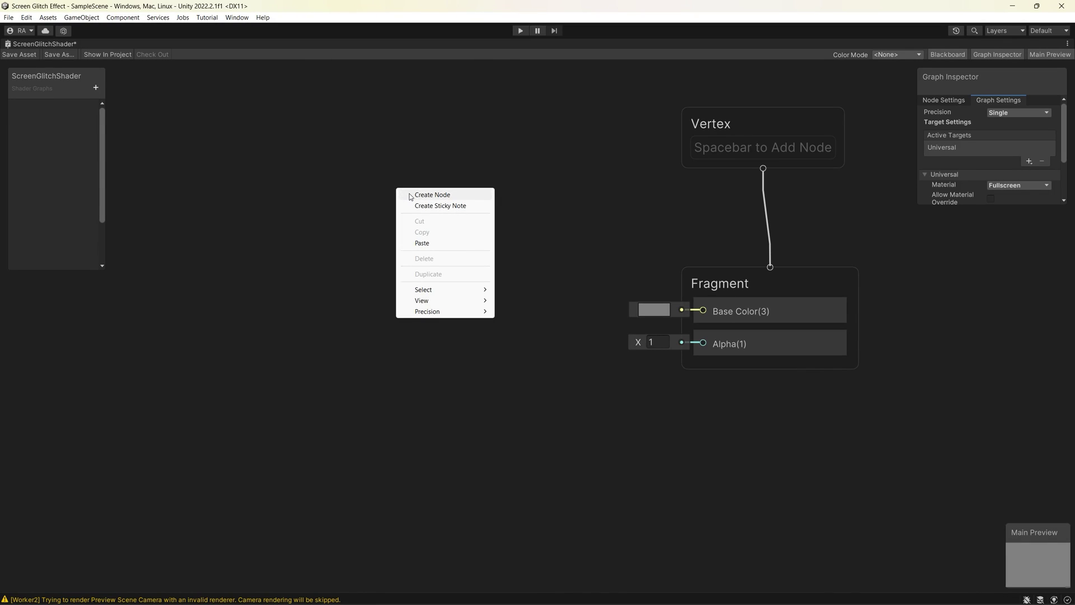
pyautogui.click(410, 196)
pyautogui.write('scree')
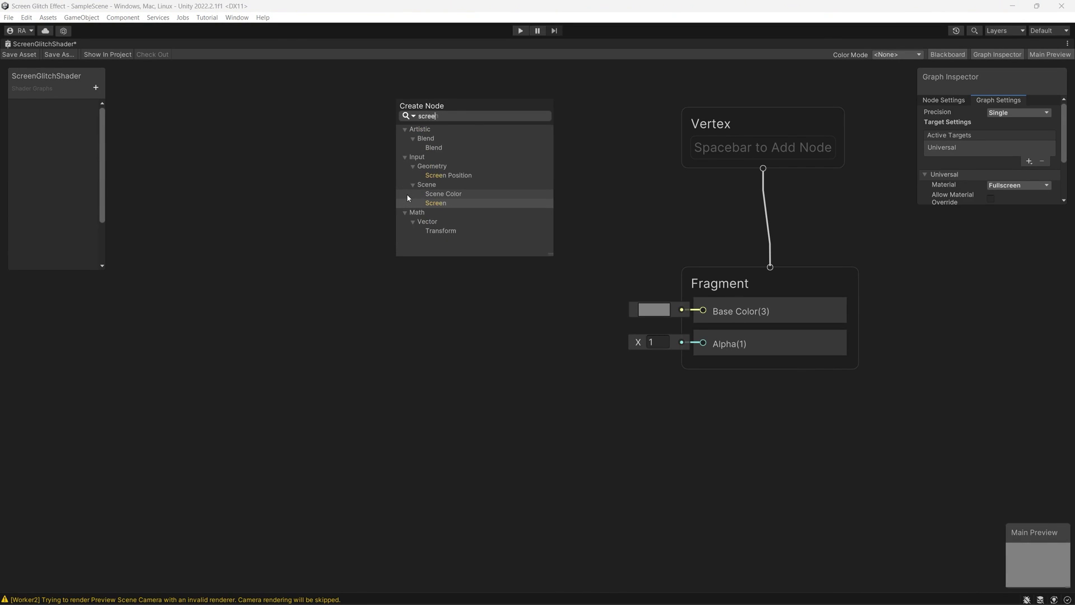
pyautogui.press('BackSpace')
pyautogui.press('BackSpace')
pyautogui.press('BackSpace')
pyautogui.press('BackSpace')
pyautogui.press('BackSpace')
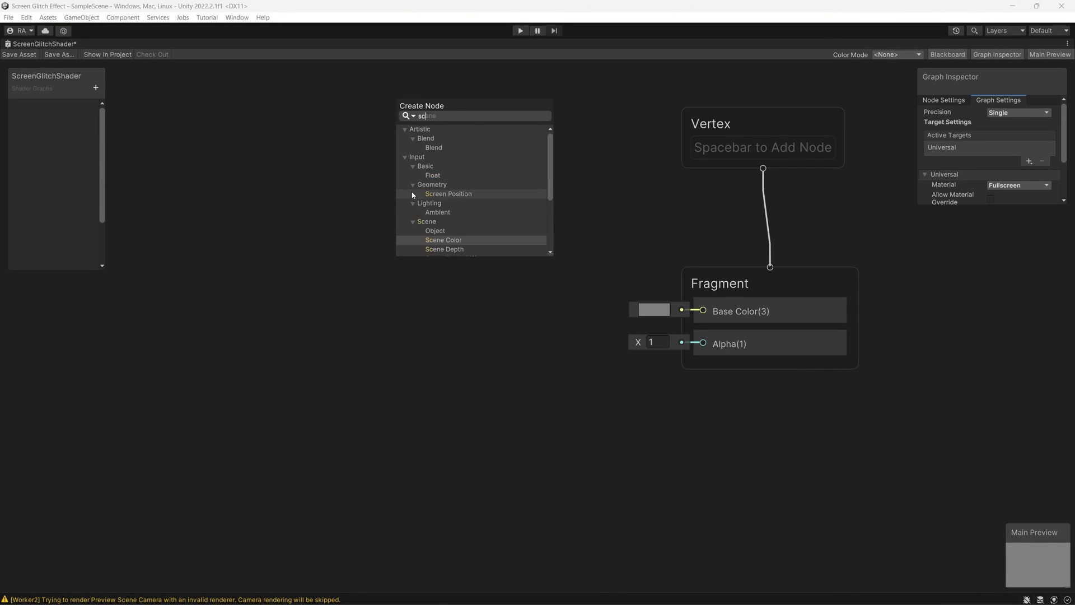
pyautogui.write('uro')
pyautogui.press('BackSpace')
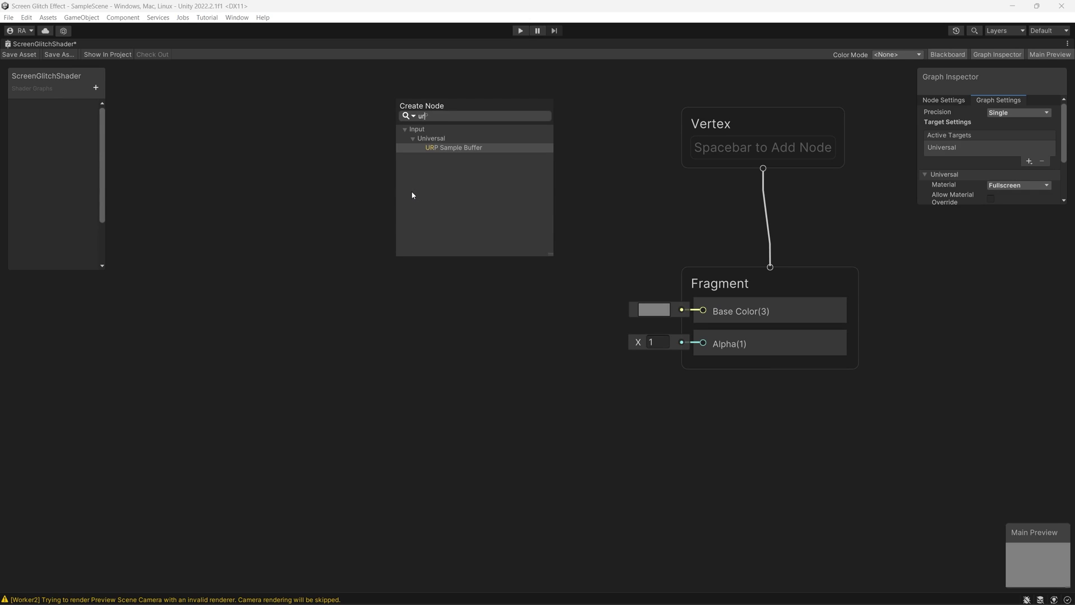
pyautogui.click(449, 148)
pyautogui.moveTo(470, 215); pyautogui.dragTo(376, 212)
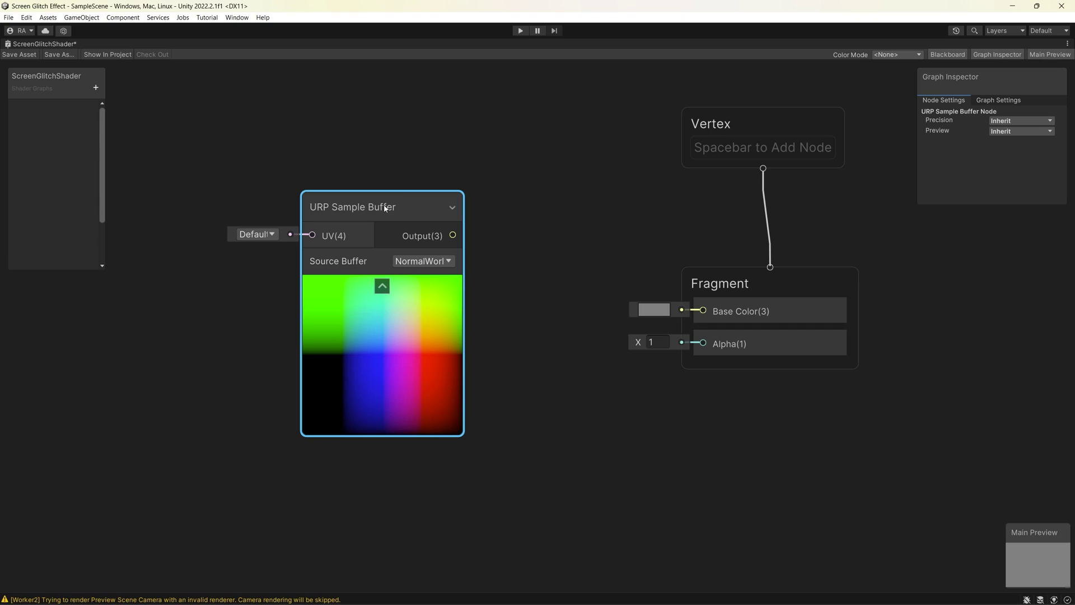
pyautogui.click(418, 266)
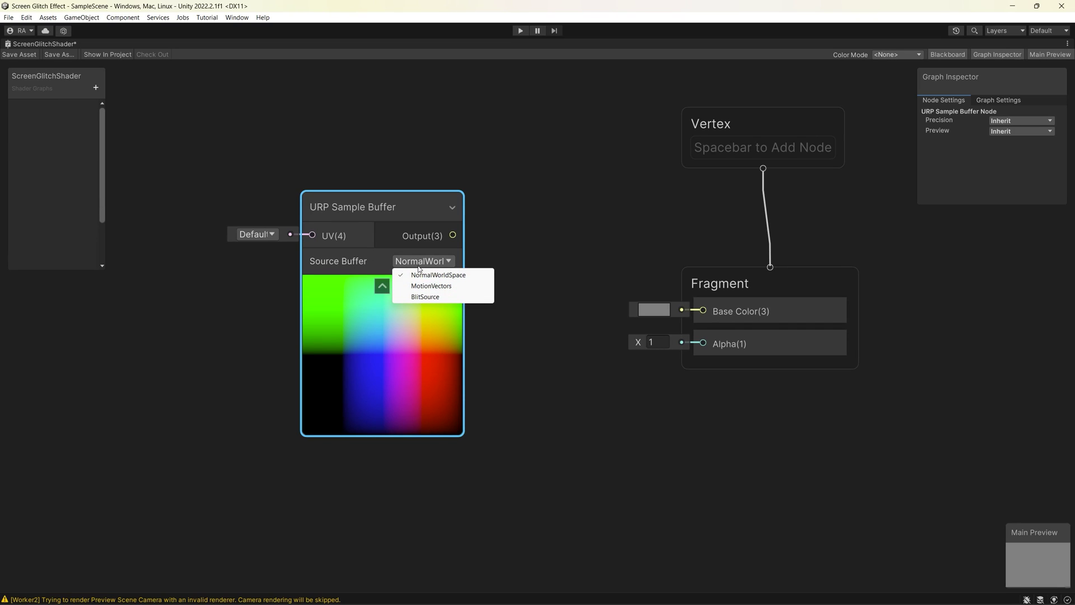
pyautogui.click(432, 297)
# - Create a Color property named TestColor and place it in the graph below the URP Sample Buffer node
pyautogui.moveTo(472, 286); pyautogui.dragTo(504, 171, button='middle')
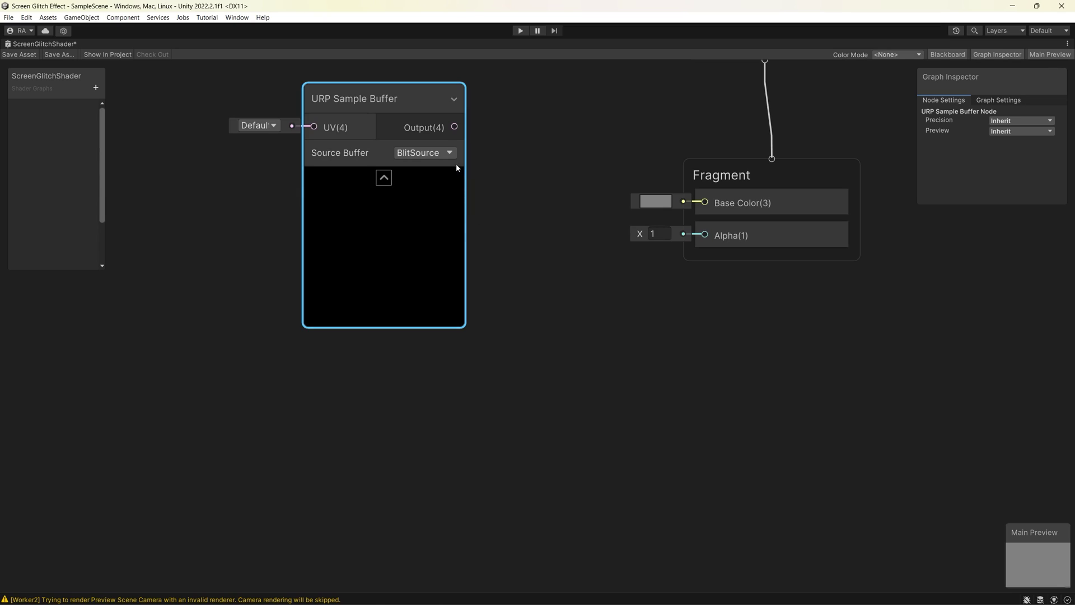
pyautogui.rightClick(390, 392)
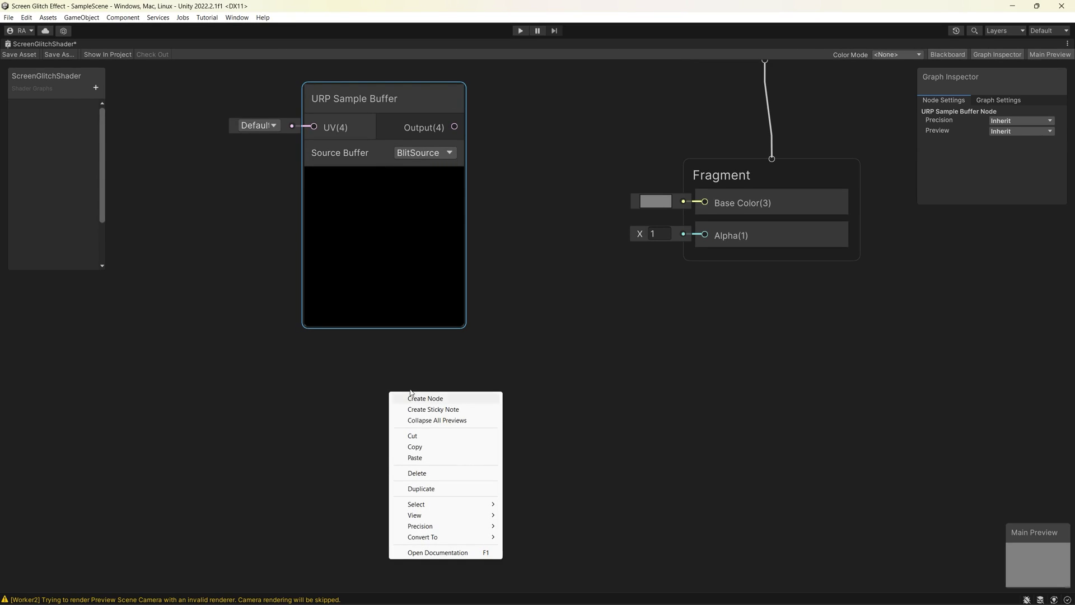
pyautogui.click(92, 88)
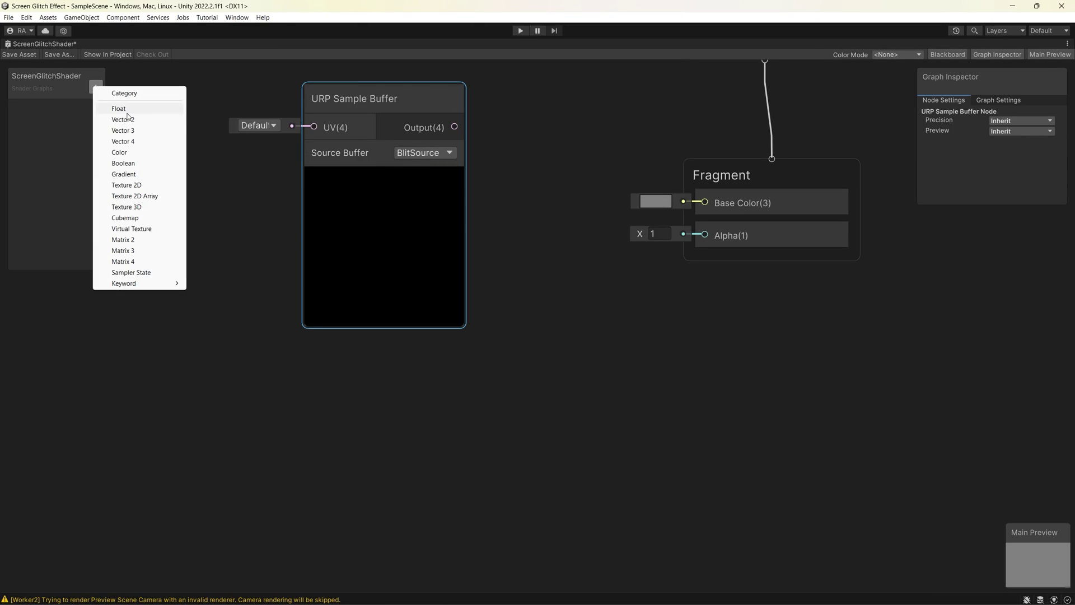
pyautogui.click(124, 157)
pyautogui.write('T')
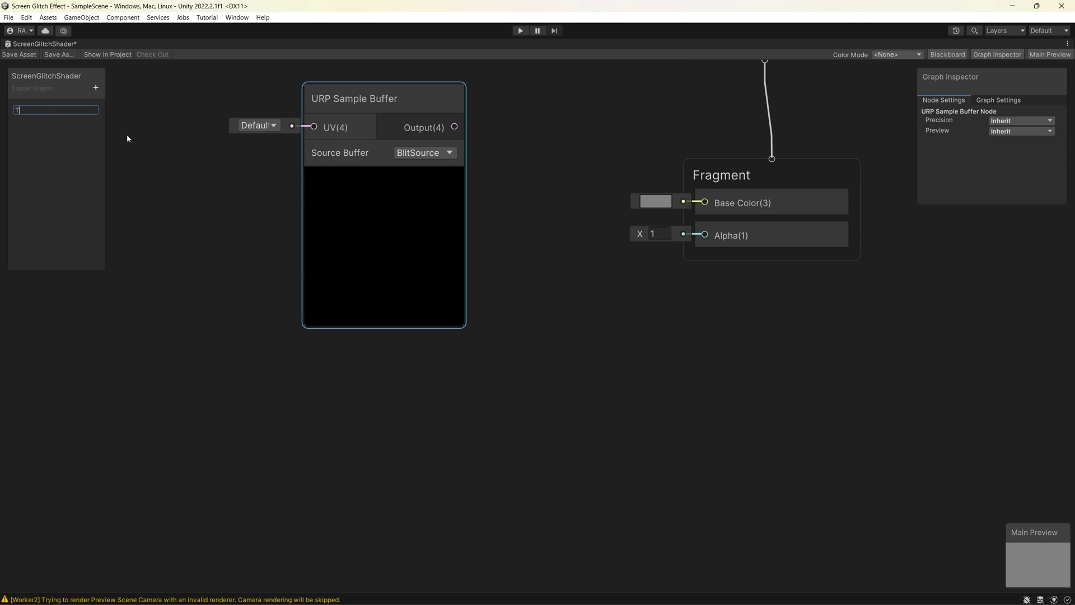
pyautogui.write('estColor')
pyautogui.press('Return')
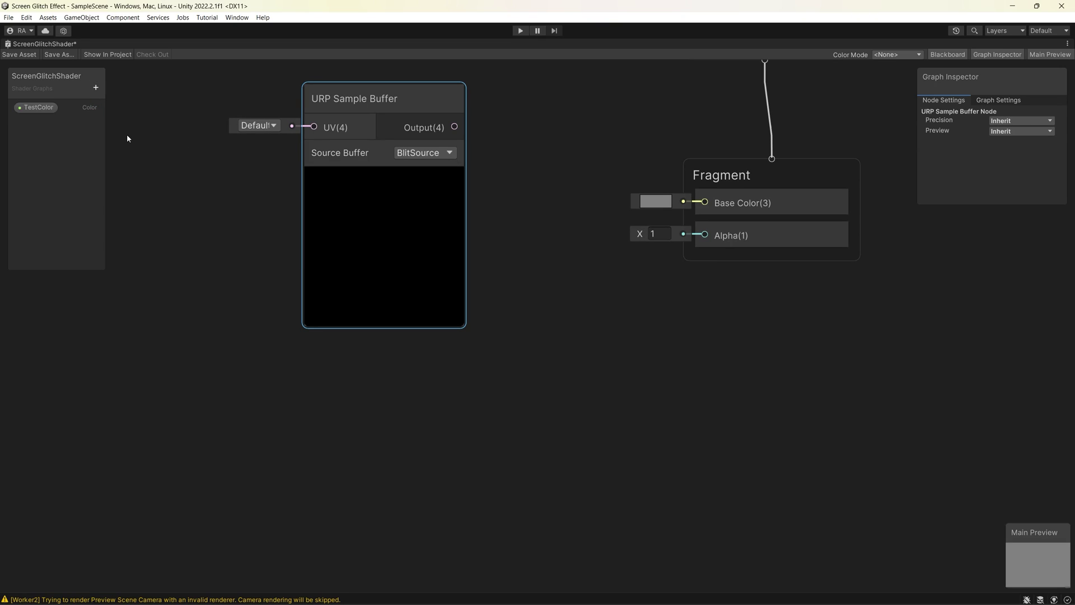
pyautogui.moveTo(53, 108); pyautogui.dragTo(330, 376)
# - Add a Multiply node between the URP Sample Buffer and the Fragment block
pyautogui.rightClick(526, 266)
pyautogui.rightClick(552, 270)
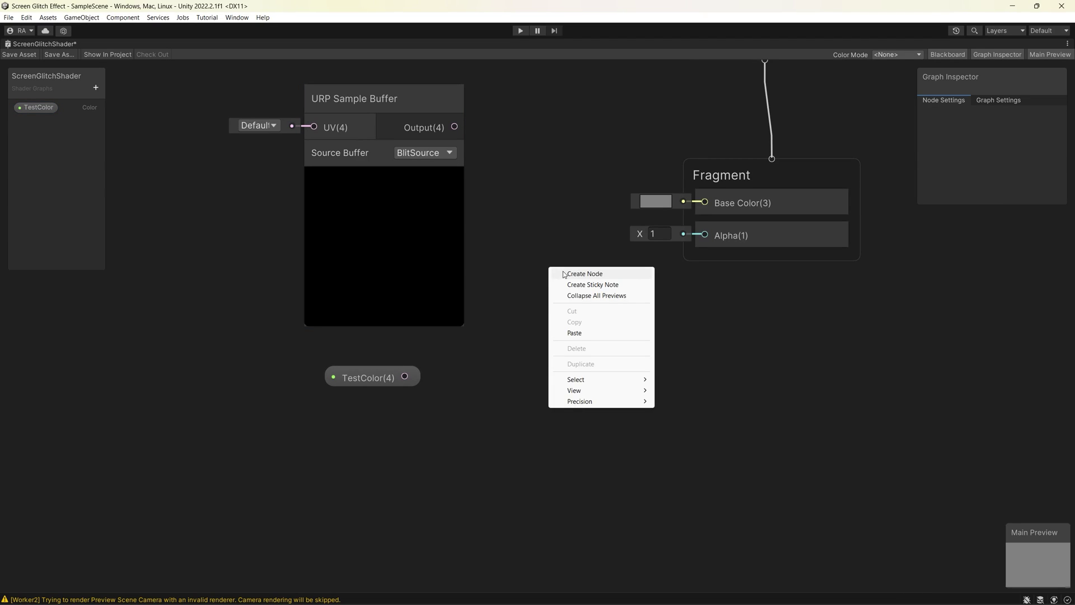
pyautogui.click(560, 271)
pyautogui.write('multiply')
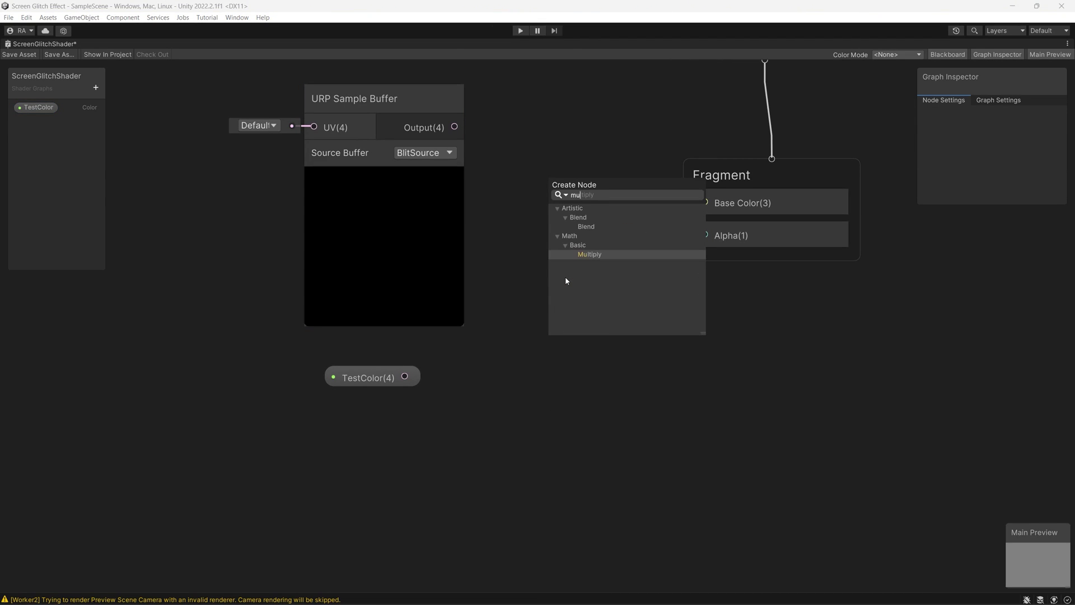
pyautogui.press('Return')
pyautogui.moveTo(570, 279); pyautogui.dragTo(548, 224)
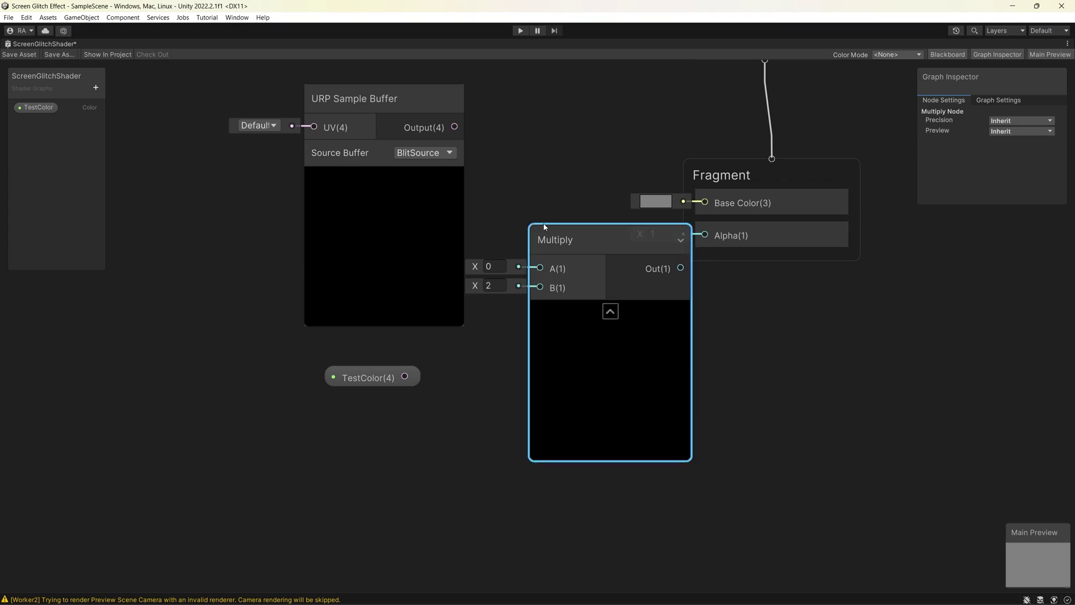
# - Wire the URP Sample Buffer and TestColor through Multiply into the Fragment's Base Color, and save the shader graph
pyautogui.moveTo(536, 263); pyautogui.dragTo(555, 297)
pyautogui.moveTo(622, 245); pyautogui.dragTo(554, 215)
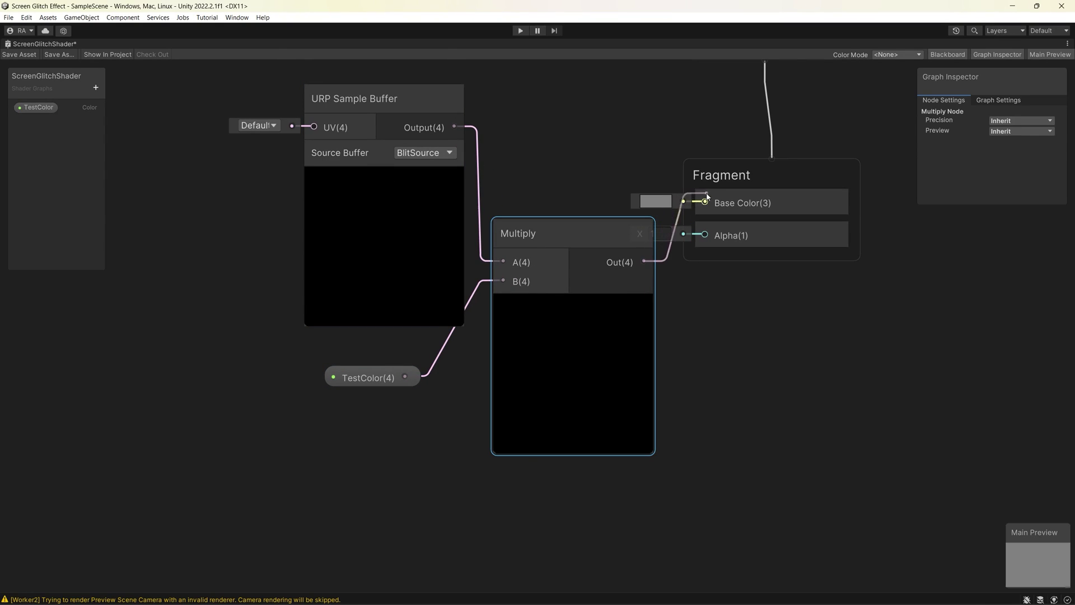
pyautogui.moveTo(707, 196); pyautogui.dragTo(705, 202)
pyautogui.click(19, 53)
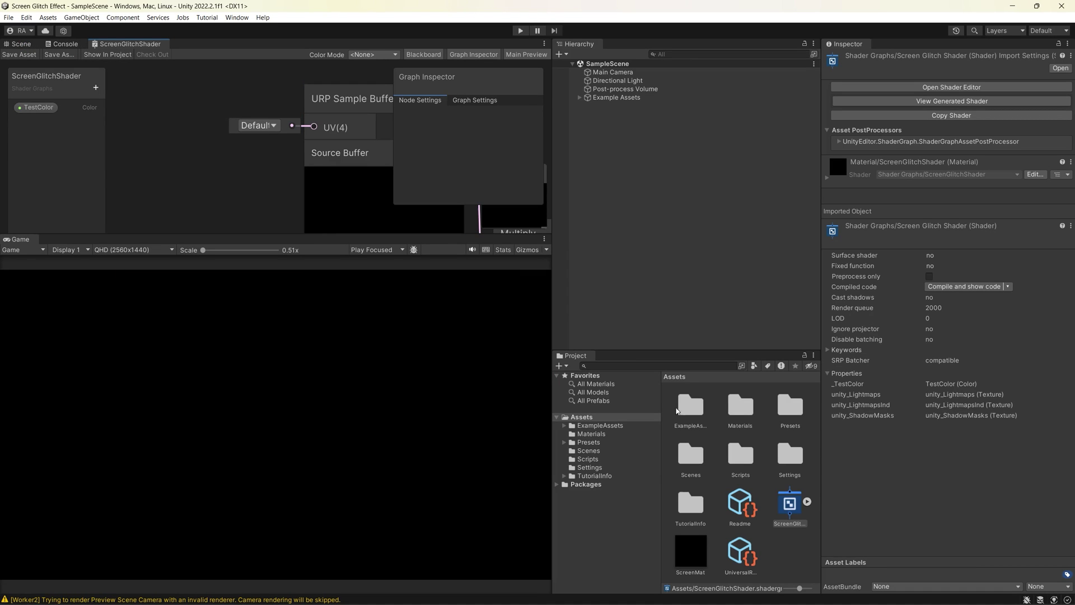
# - Try yellow-green and light blue tints for ScreenMat's TestColor, and set it to white (FFFFFF)
pyautogui.click(691, 558)
pyautogui.click(986, 111)
pyautogui.moveTo(991, 190)
pyautogui.mouseDown()
pyautogui.moveTo(957, 177)
pyautogui.moveTo(1029, 203)
pyautogui.moveTo(985, 197)
pyautogui.moveTo(1032, 199)
pyautogui.moveTo(984, 196)
pyautogui.moveTo(1021, 196)
pyautogui.mouseUp()
pyautogui.moveTo(1053, 196)
pyautogui.mouseDown()
pyautogui.moveTo(1039, 183)
pyautogui.moveTo(1042, 277)
pyautogui.mouseUp()
pyautogui.moveTo(1030, 220)
pyautogui.mouseDown()
pyautogui.moveTo(1038, 237)
pyautogui.moveTo(1025, 202)
pyautogui.moveTo(988, 190)
pyautogui.moveTo(1024, 179)
pyautogui.moveTo(1028, 200)
pyautogui.mouseUp()
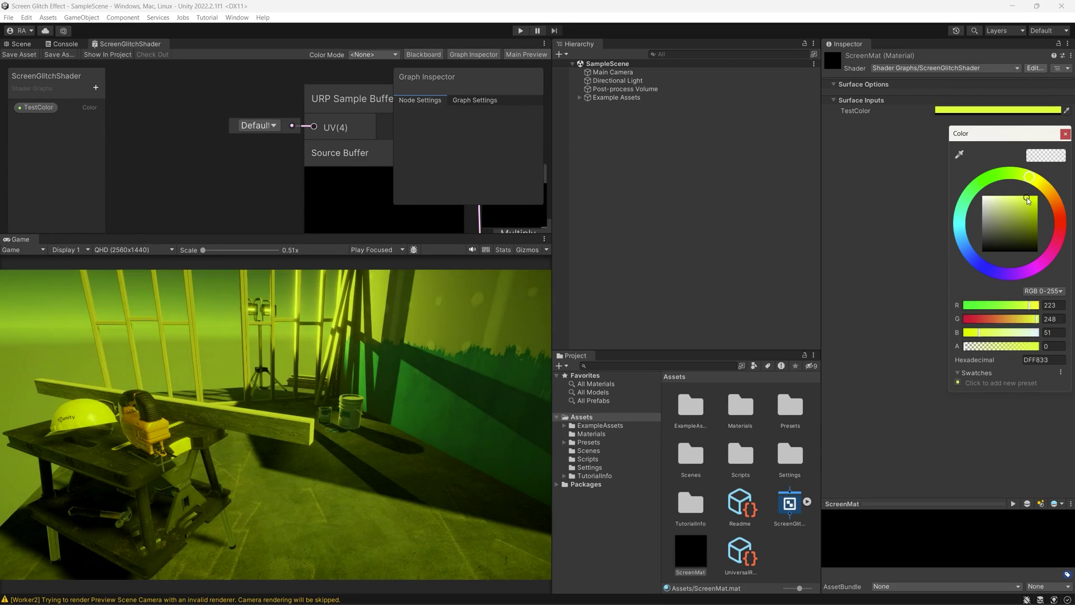
pyautogui.moveTo(976, 226); pyautogui.dragTo(968, 237)
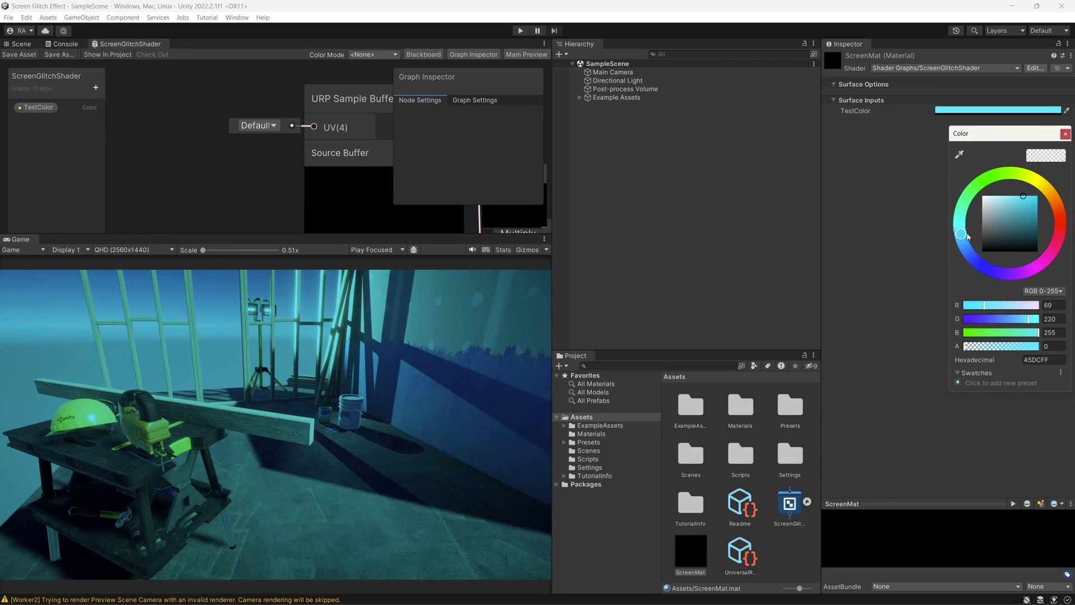
pyautogui.moveTo(1019, 211); pyautogui.dragTo(1026, 203)
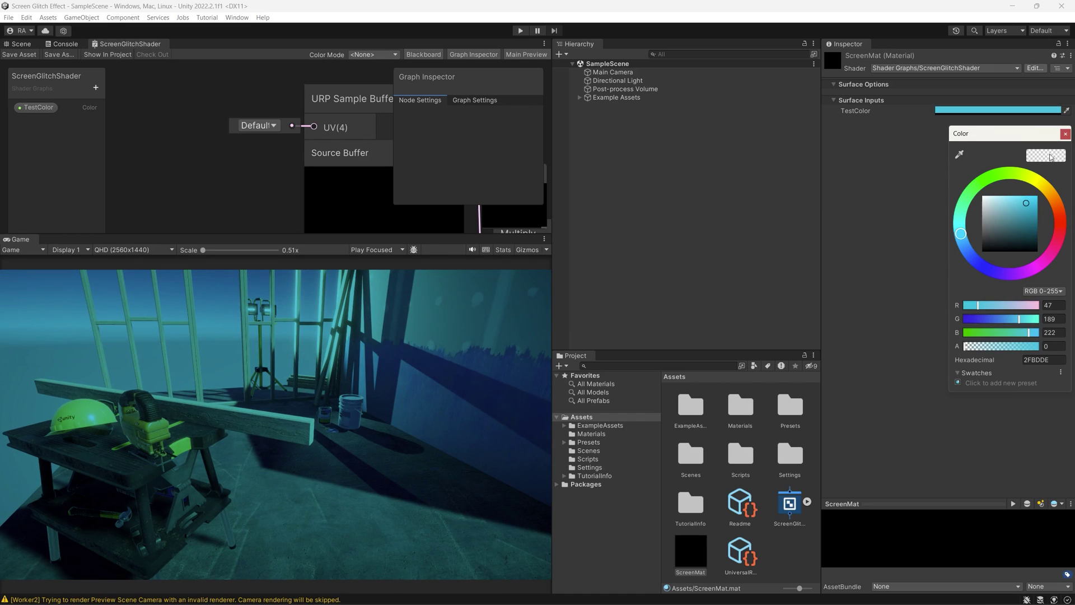
pyautogui.click(1065, 134)
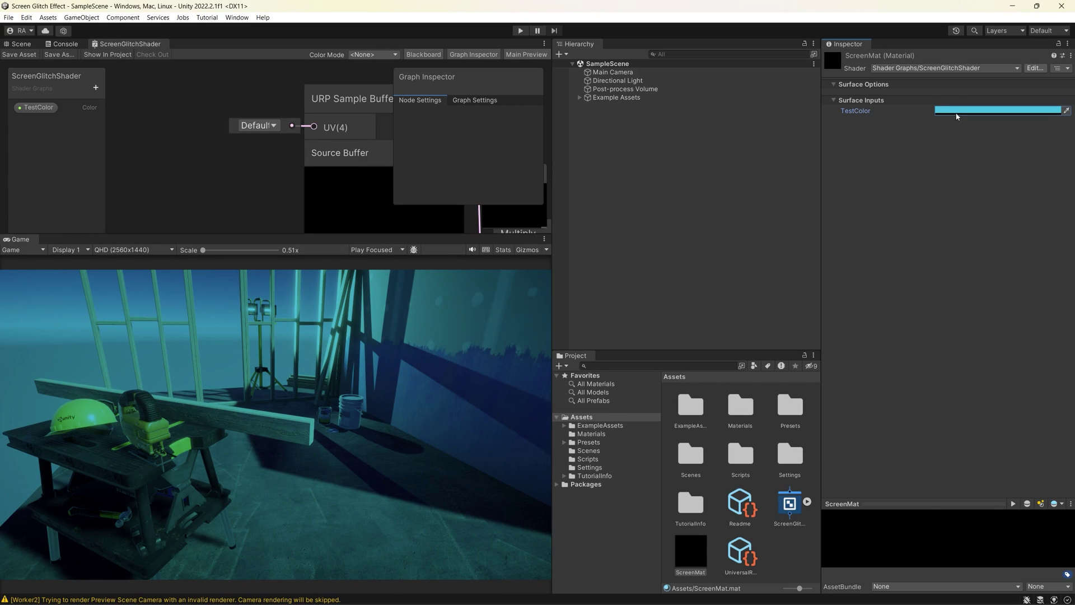
pyautogui.click(957, 111)
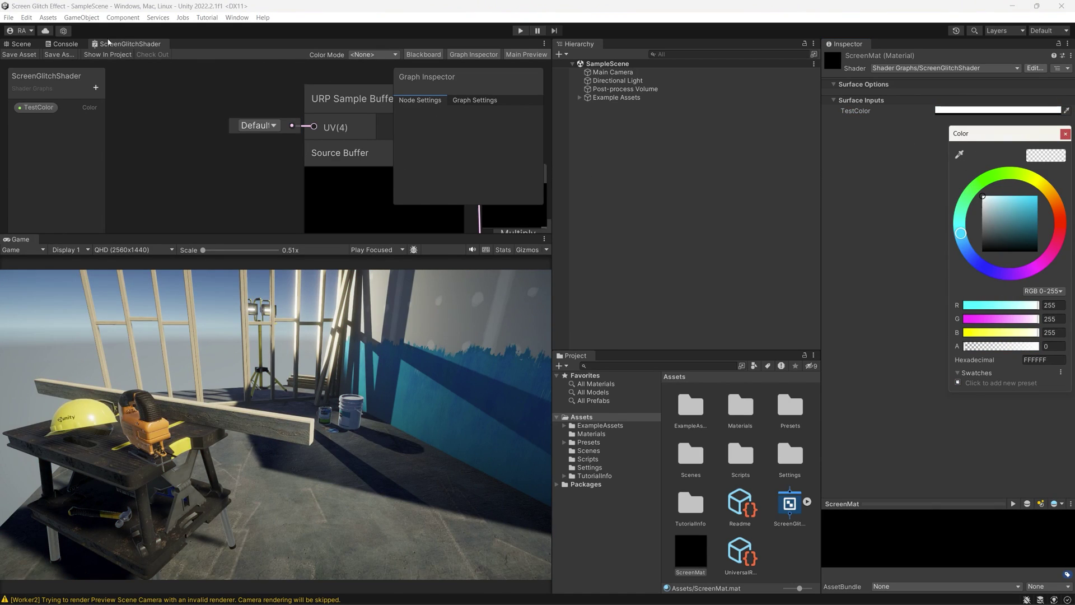
# - Delete the URP Sample Buffer, TestColor and Multiply nodes from the maximized graph, and remove the TestColor property
pyautogui.doubleClick(117, 47)
pyautogui.click(594, 344)
pyautogui.click(219, 267)
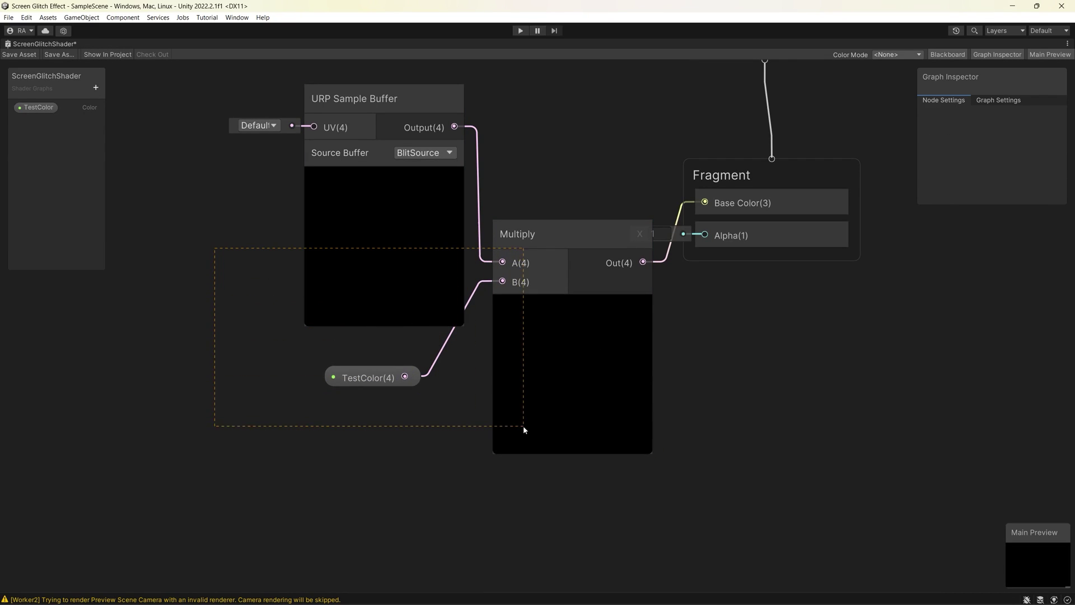
pyautogui.moveTo(523, 425); pyautogui.dragTo(523, 425)
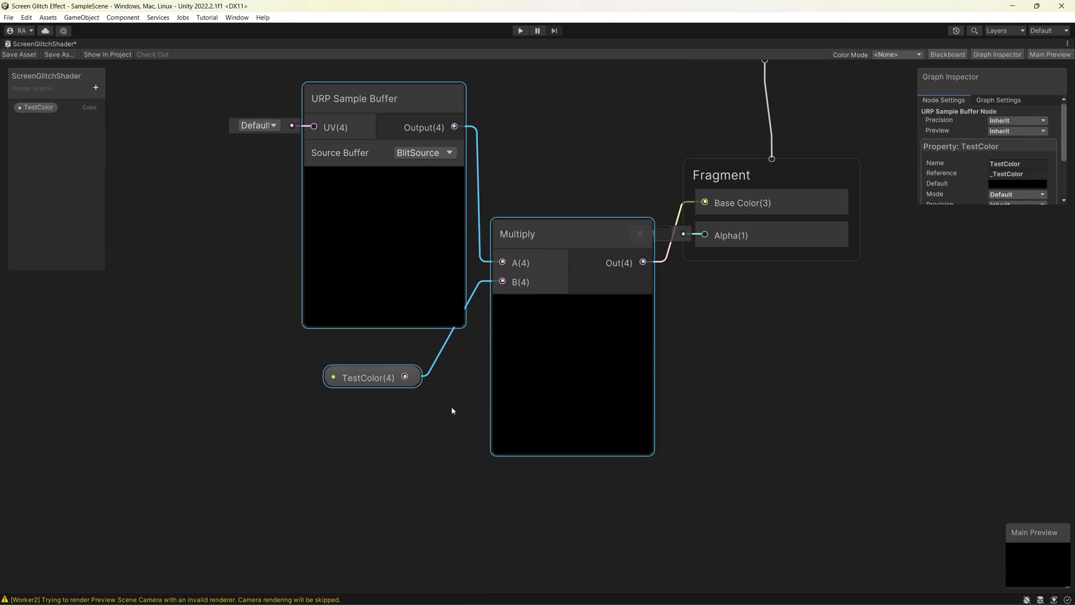
pyautogui.press('Delete')
pyautogui.moveTo(418, 304); pyautogui.dragTo(556, 419, button='middle')
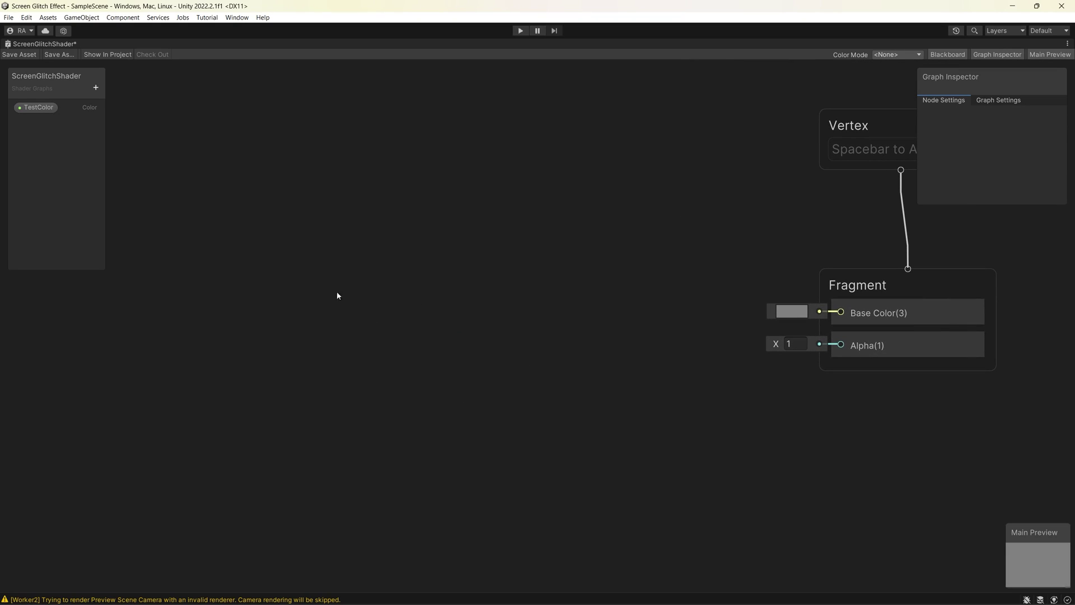
pyautogui.click(36, 108)
pyautogui.press('Delete')
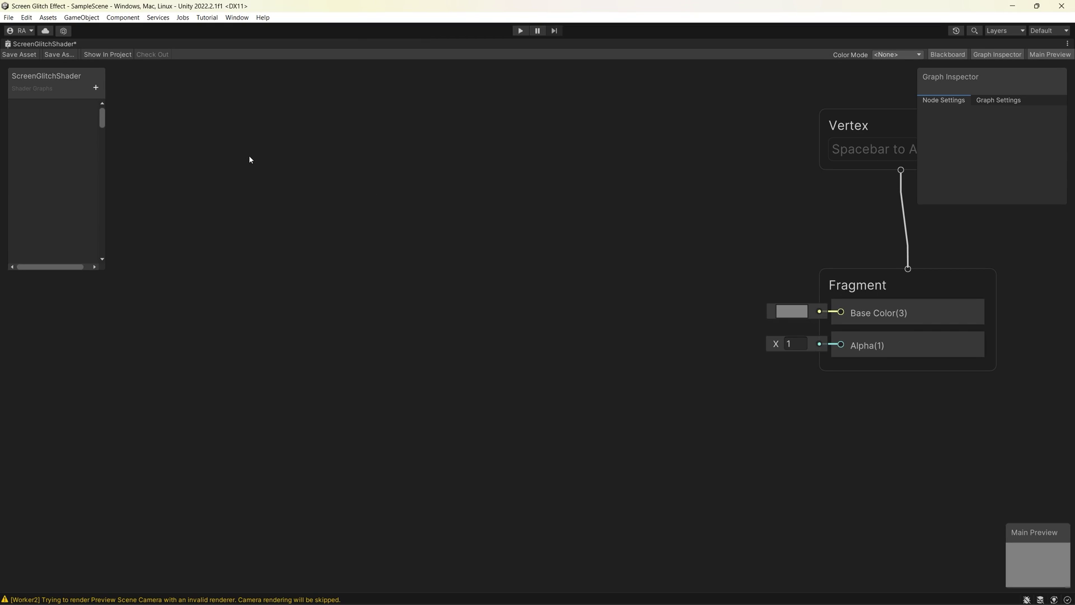
# - Add a UV node well before the Fragment block in the shader graph
pyautogui.moveTo(229, 159); pyautogui.dragTo(271, 187, button='middle')
pyautogui.rightClick(271, 187)
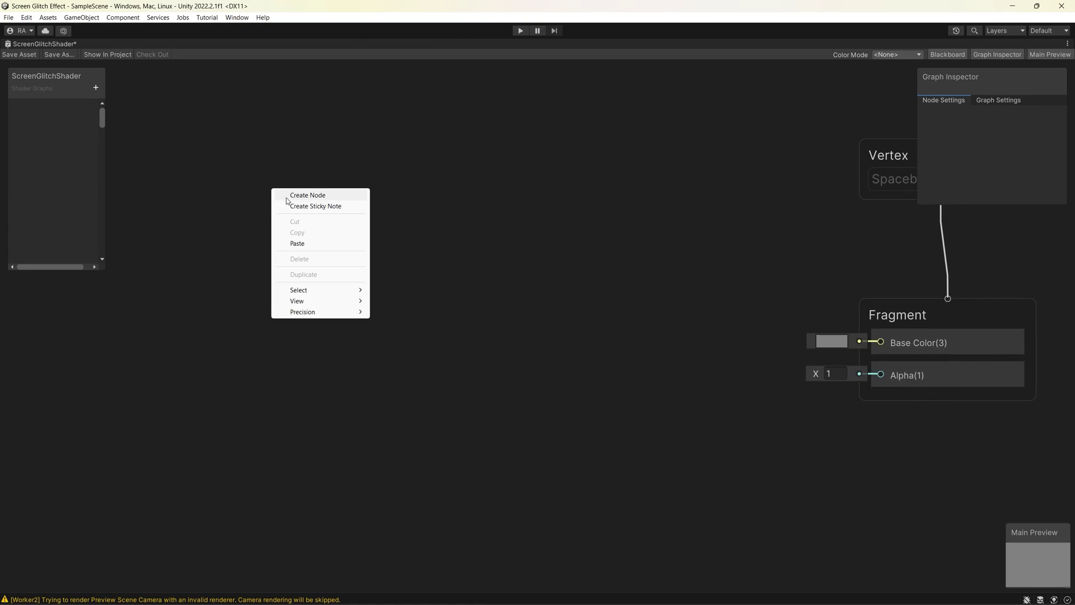
pyautogui.click(276, 194)
pyautogui.write('uv')
pyautogui.press('Return')
pyautogui.moveTo(289, 212); pyautogui.dragTo(153, 174)
# - Add a Split node beside the UV node and connect the UV output to its input
pyautogui.moveTo(303, 218); pyautogui.dragTo(462, 213, button='middle')
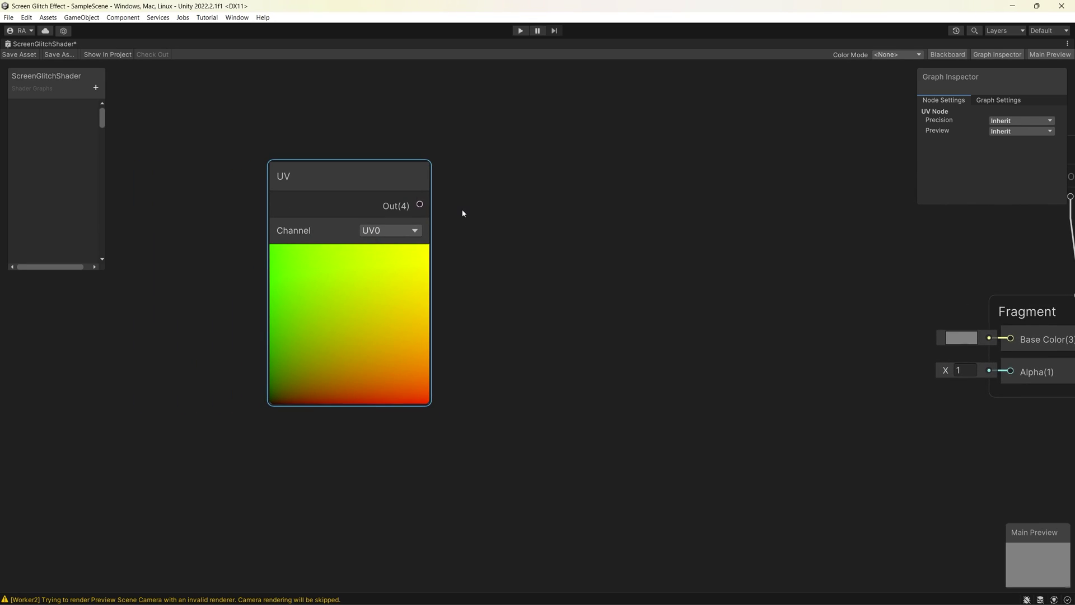
pyautogui.rightClick(465, 213)
pyautogui.click(489, 216)
pyautogui.write('split')
pyautogui.press('Return')
pyautogui.moveTo(420, 204); pyautogui.dragTo(435, 219)
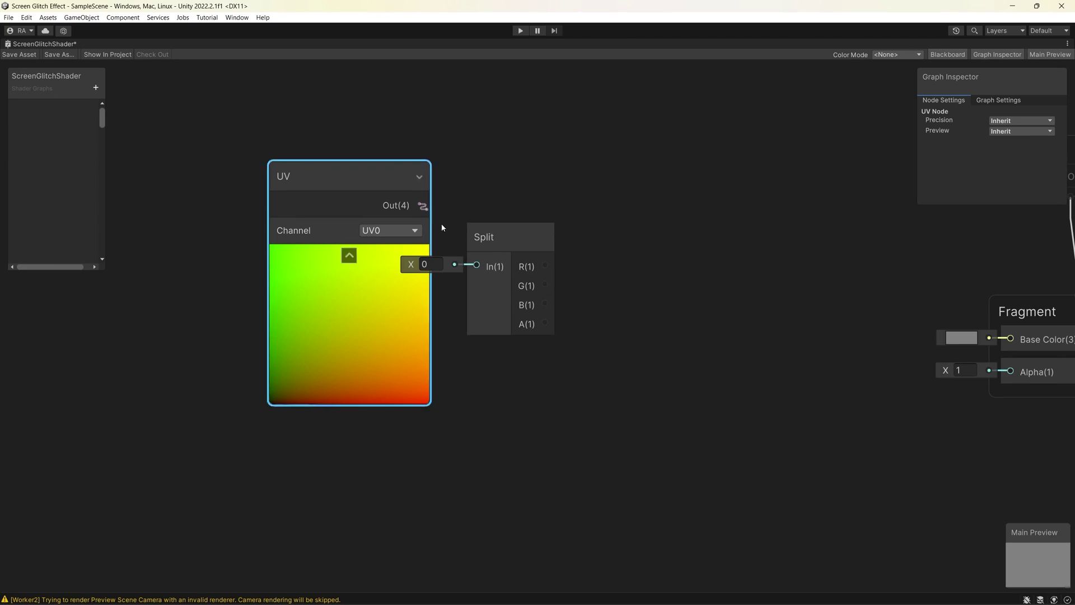
pyautogui.moveTo(498, 240); pyautogui.dragTo(492, 186)
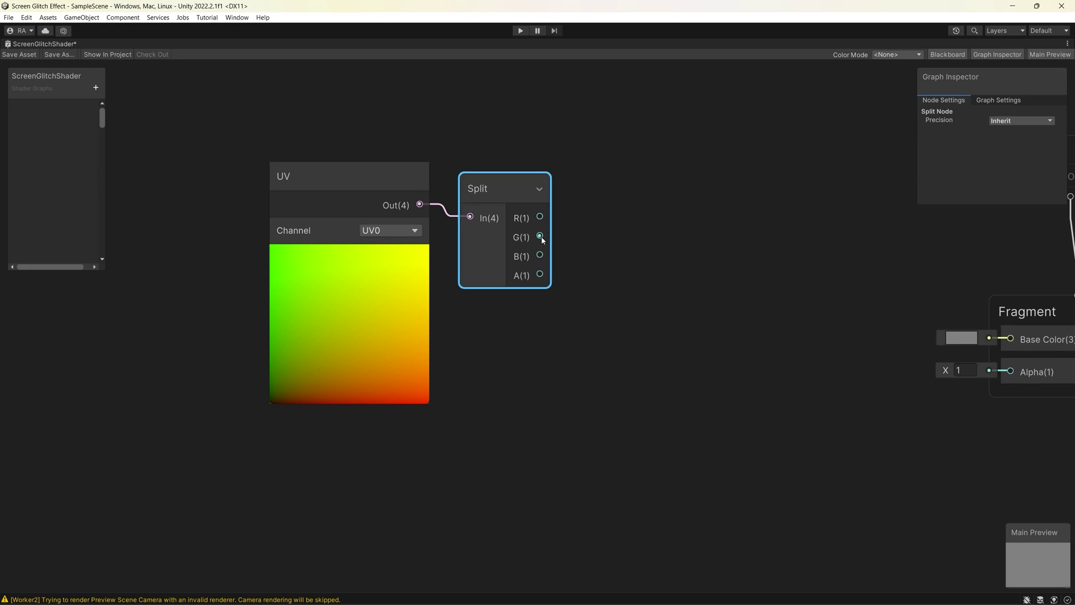
# - Add a Gradient Noise node after the Split node and connect Split's G output to its UV input
pyautogui.moveTo(439, 453); pyautogui.dragTo(458, 385, button='middle')
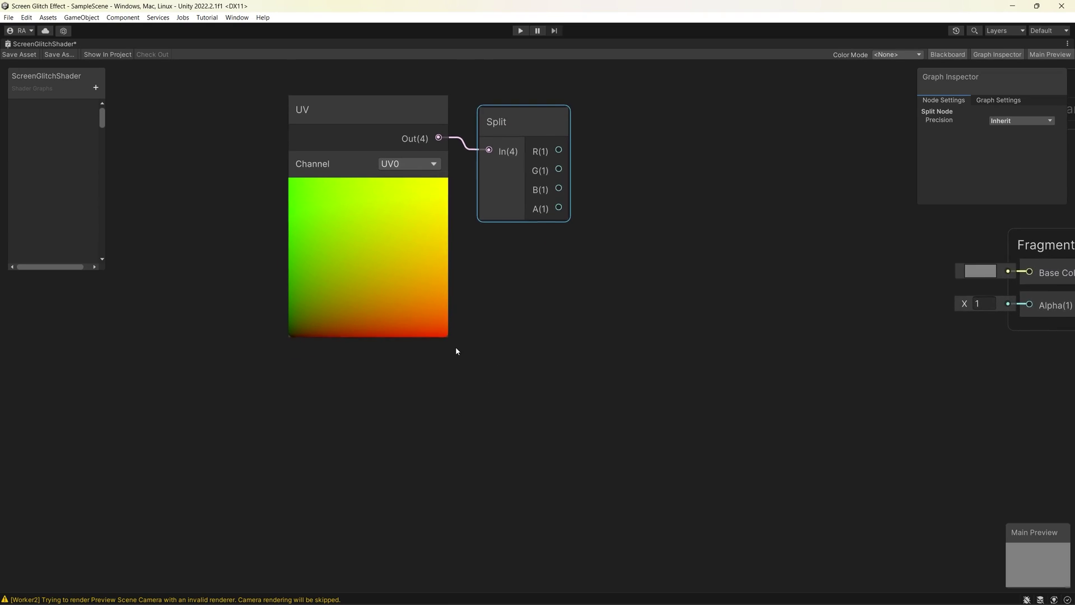
pyautogui.rightClick(438, 390)
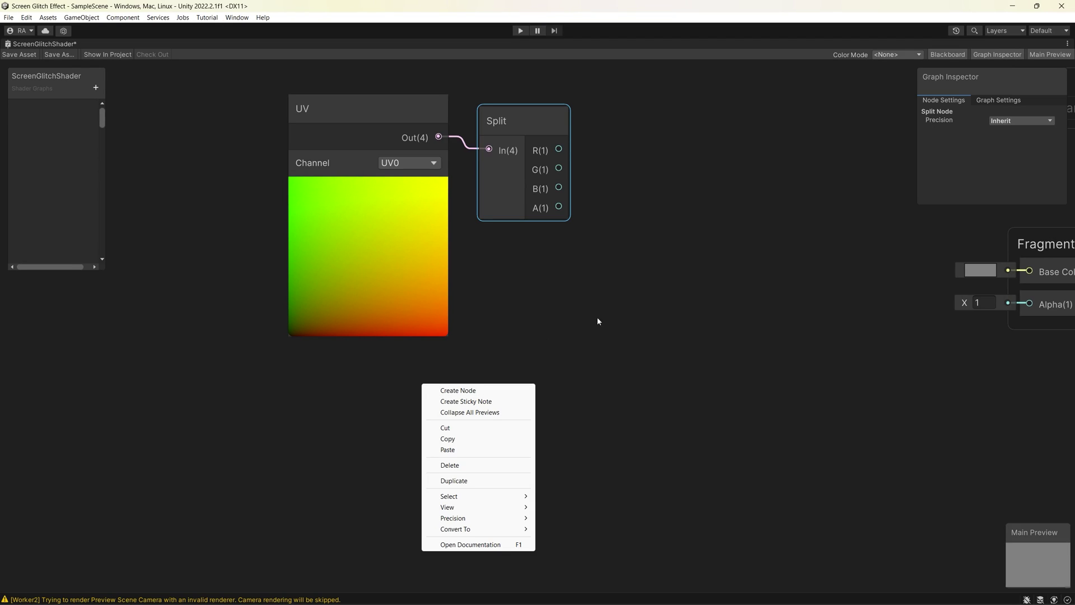
pyautogui.click(637, 233)
pyautogui.rightClick(637, 188)
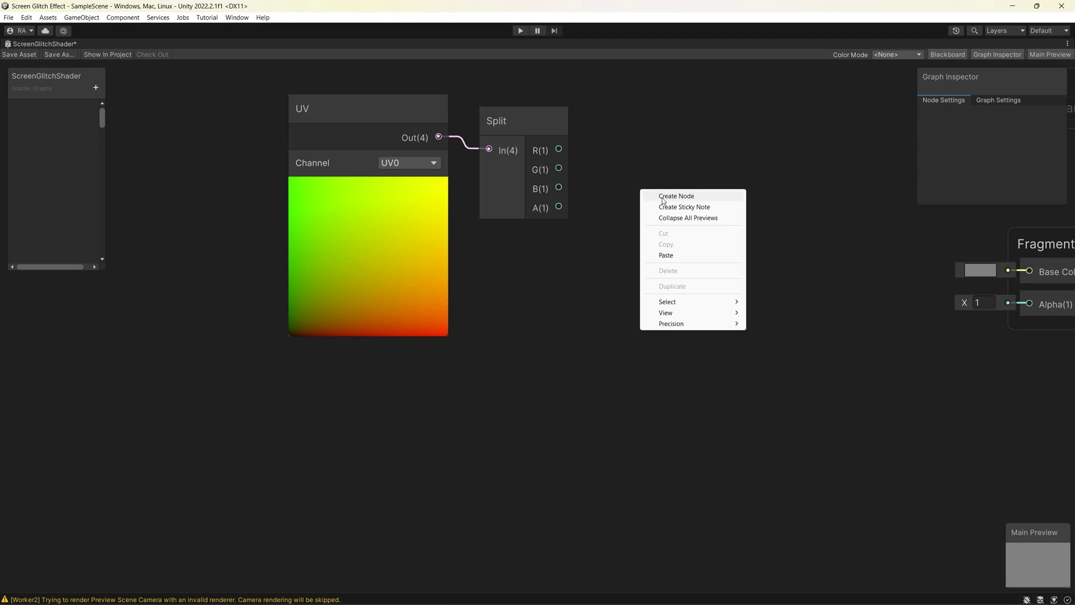
pyautogui.click(663, 198)
pyautogui.write('grad')
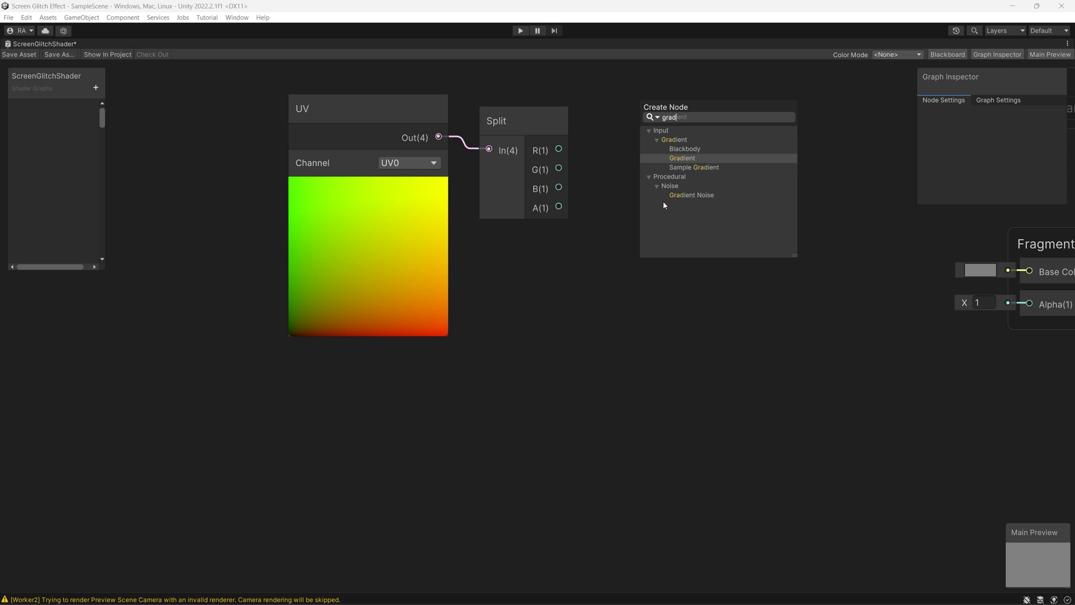
pyautogui.doubleClick(672, 196)
pyautogui.click(774, 266)
pyautogui.hotkey('ctrl', 'z')
pyautogui.moveTo(705, 176); pyautogui.dragTo(704, 131)
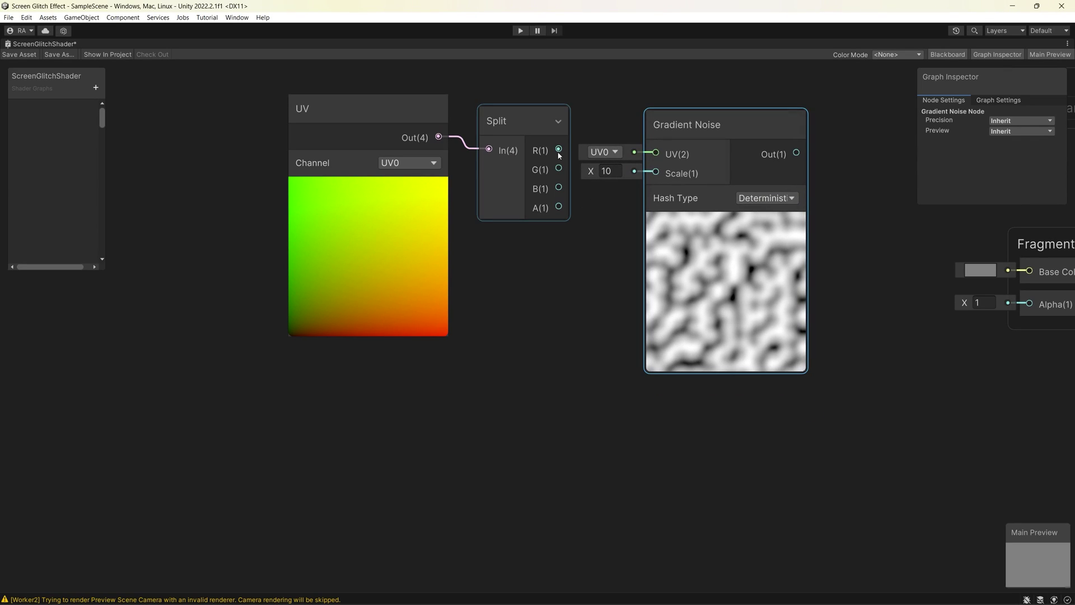
pyautogui.moveTo(559, 168); pyautogui.dragTo(689, 141)
# - Add a float property named NoiseAmount, place it in the graph and connect it to the Gradient Noise Scale input
pyautogui.click(96, 88)
pyautogui.click(170, 105)
pyautogui.write('M')
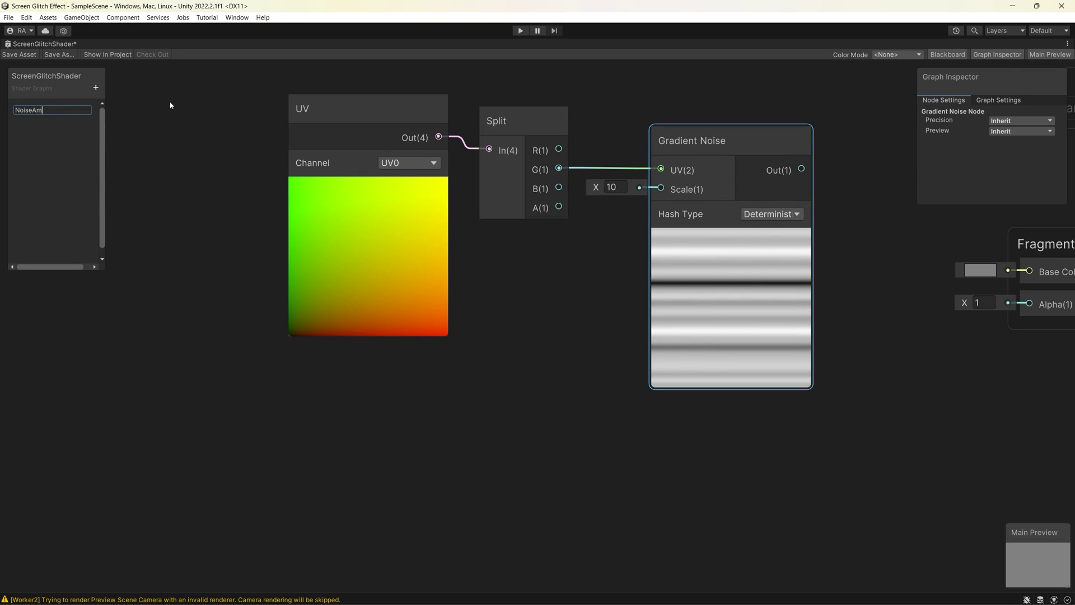
pyautogui.moveTo(44, 106); pyautogui.dragTo(513, 284)
pyautogui.moveTo(600, 289); pyautogui.dragTo(662, 188)
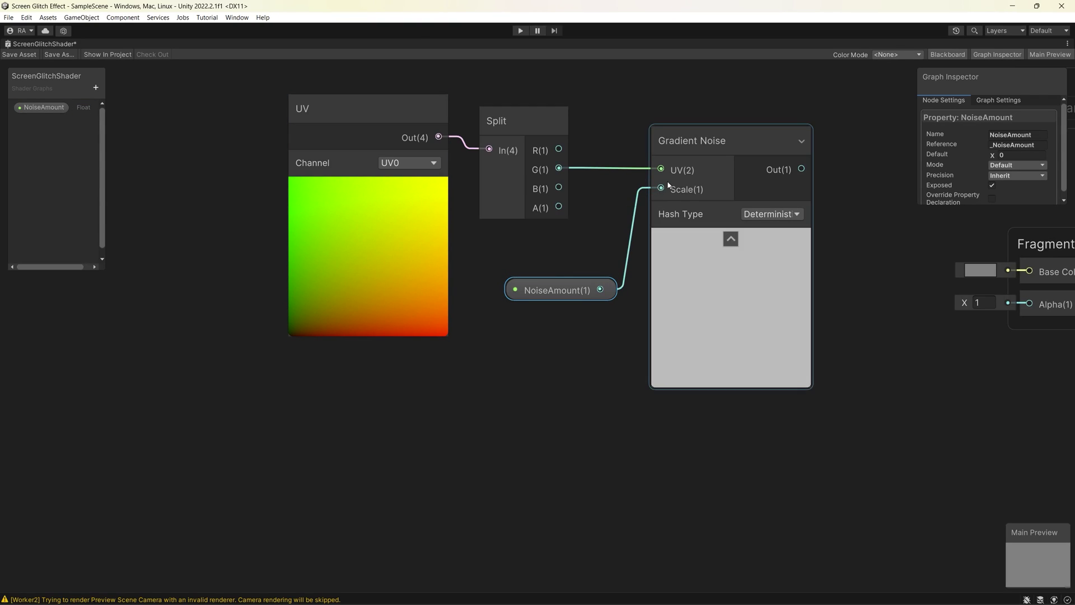
# - Set the NoiseAmount property's default value to 50
pyautogui.click(1011, 155)
pyautogui.write('4.25')
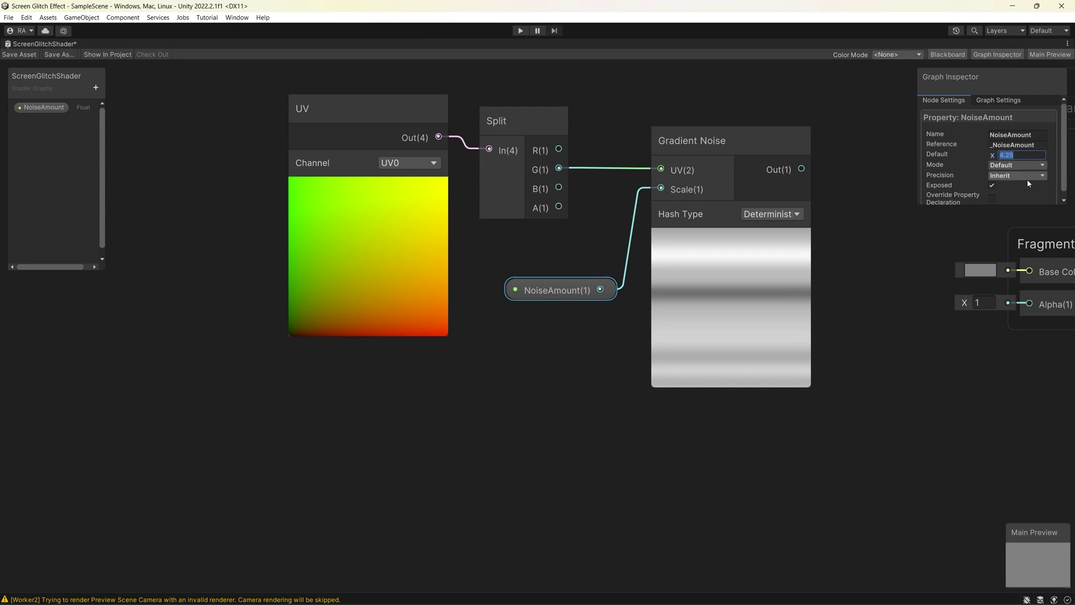
pyautogui.press('Return')
pyautogui.write('50')
pyautogui.moveTo(840, 284); pyautogui.dragTo(864, 275, button='middle')
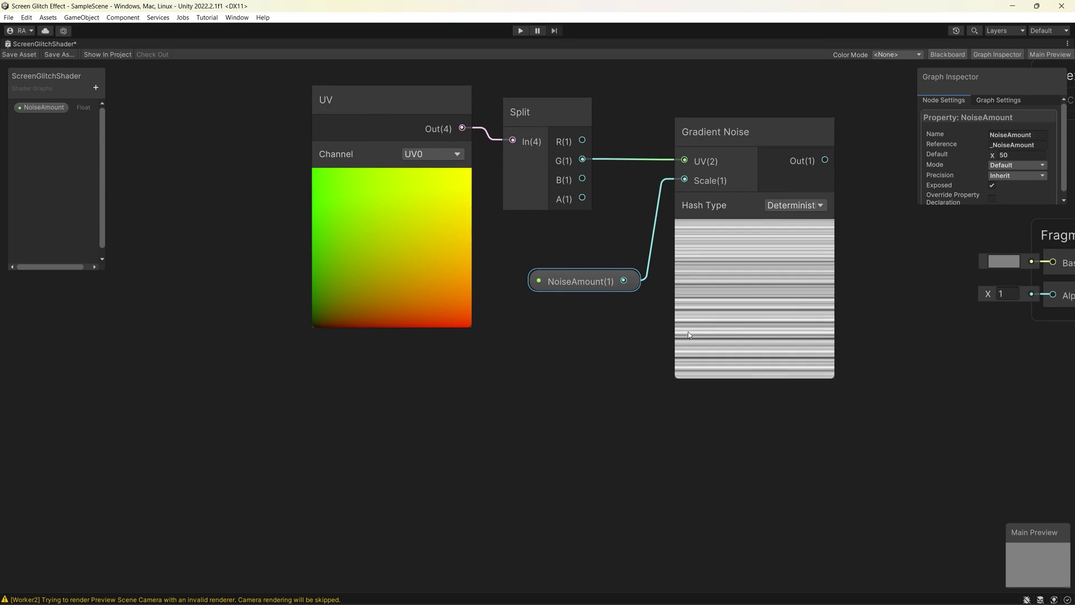
# - Add a Time node below the UV node
pyautogui.click(401, 400)
pyautogui.click(414, 402)
pyautogui.moveTo(411, 425); pyautogui.dragTo(340, 392)
# - Add a Multiply node with Time connected to its A input, collapse its preview and hide the Time node's unused outputs
pyautogui.rightClick(480, 375)
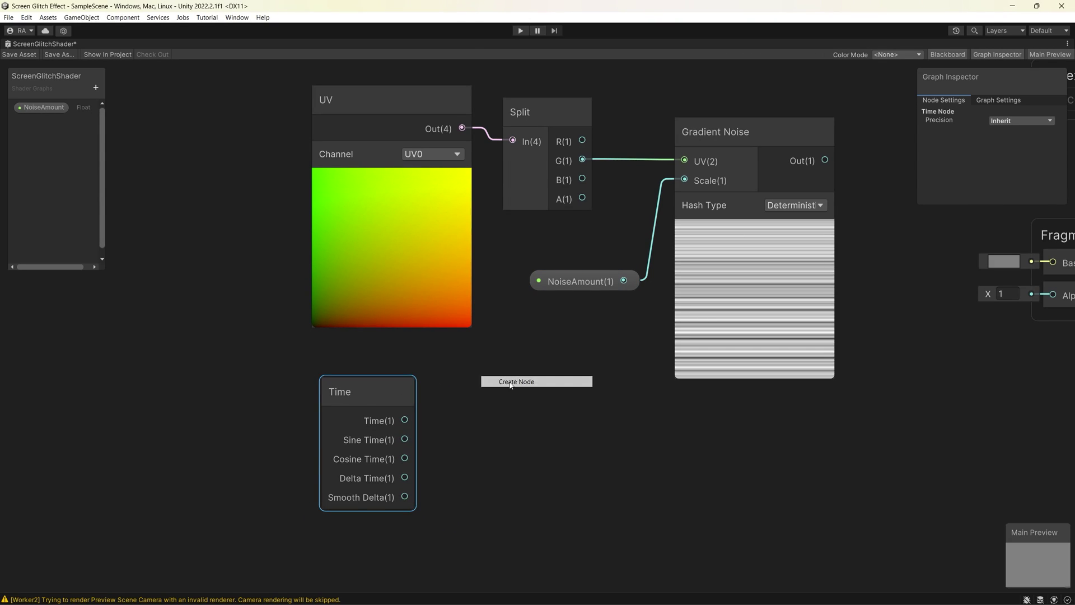
pyautogui.click(510, 381)
pyautogui.write('mul')
pyautogui.press('Return')
pyautogui.moveTo(404, 419); pyautogui.dragTo(525, 374)
pyautogui.click(565, 446)
pyautogui.moveTo(367, 396); pyautogui.dragTo(354, 361)
pyautogui.click(402, 377)
pyautogui.rightClick(354, 361)
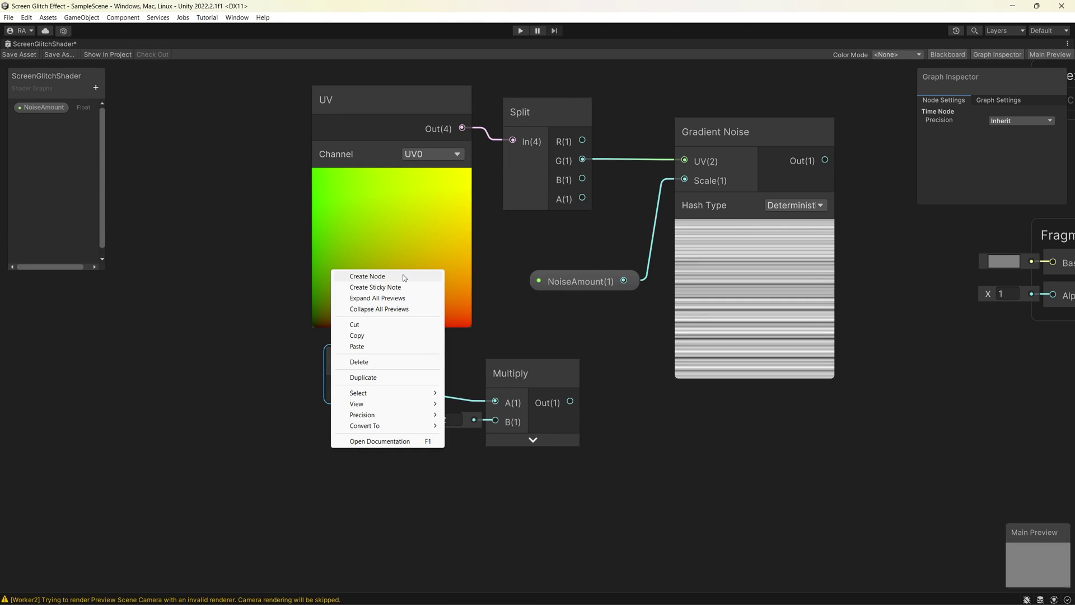
# - Add a float property named GlitchStrength and connect it to the Multiply node's B input
pyautogui.click(96, 88)
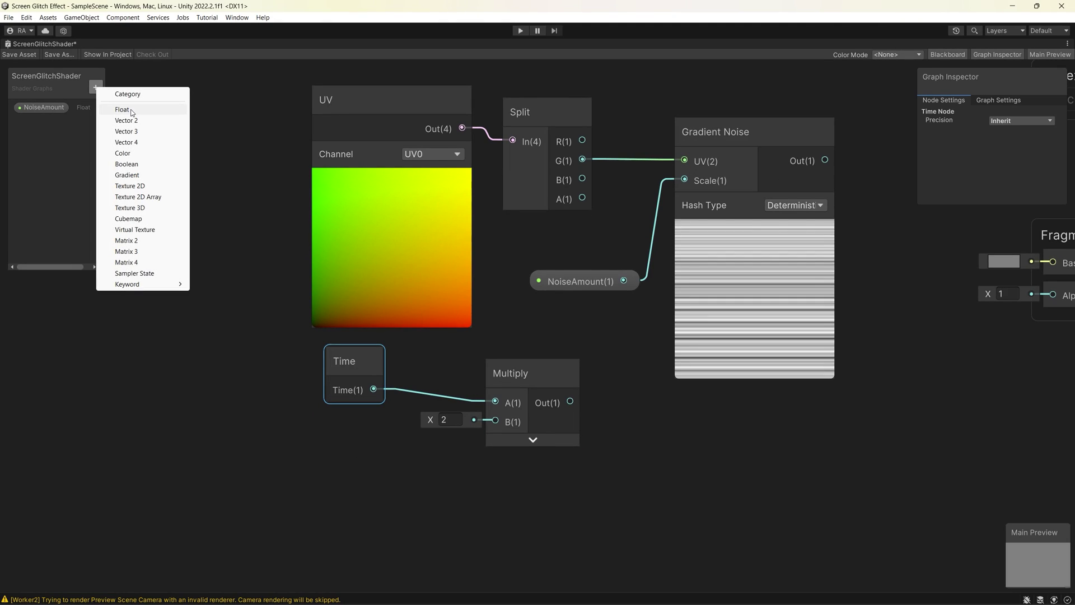
pyautogui.click(122, 109)
pyautogui.write('GlitchStrength')
pyautogui.press('Return')
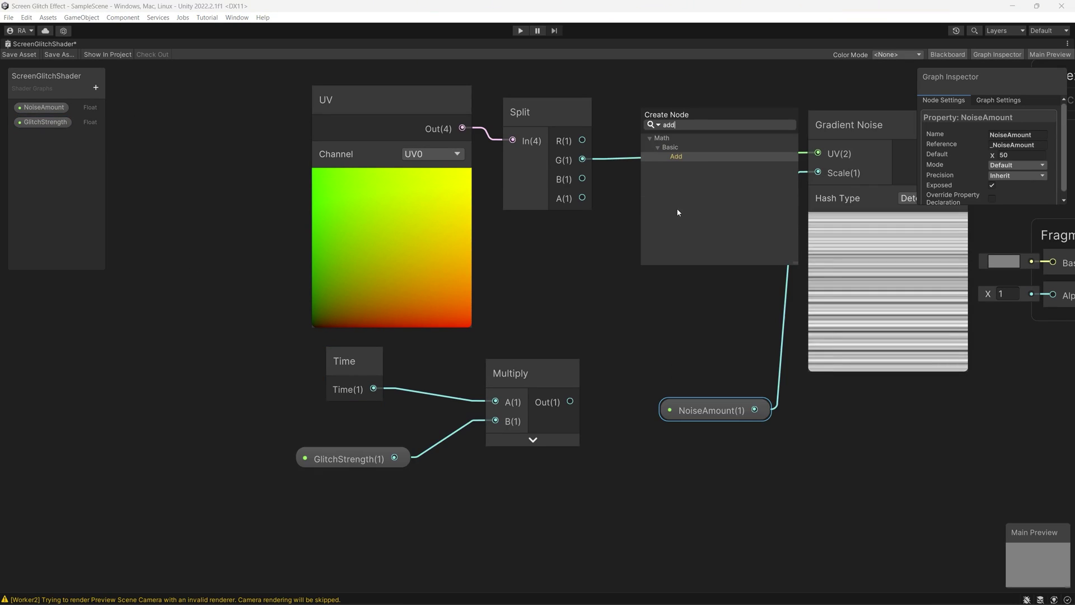
# - Add an Add node, connecting Split's G output to its A input and the Multiply output to its B input
pyautogui.press('Return')
pyautogui.moveTo(678, 212); pyautogui.dragTo(663, 170)
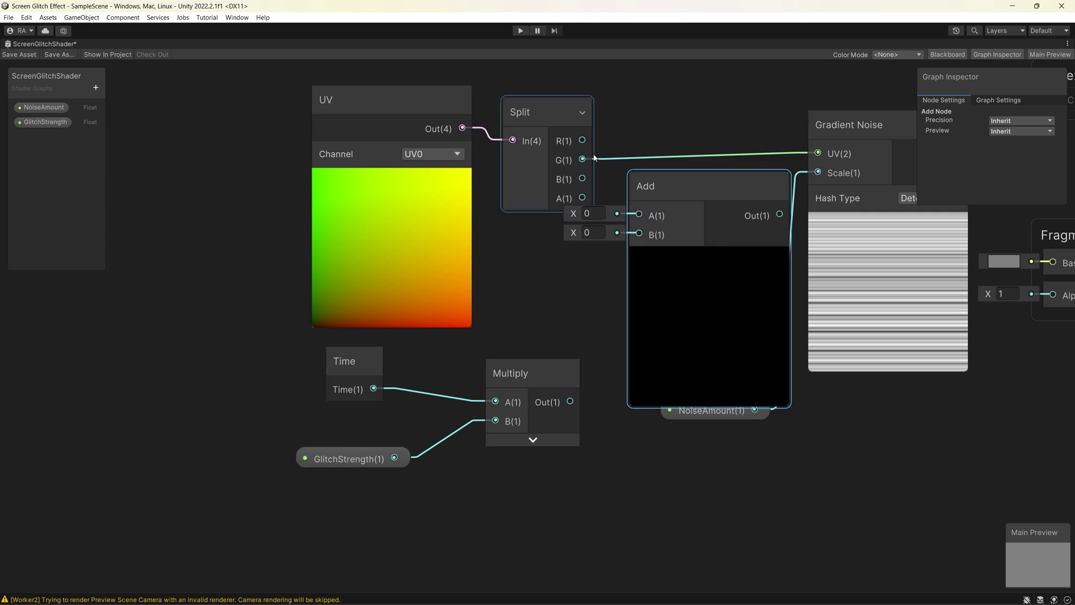
pyautogui.moveTo(629, 204); pyautogui.dragTo(639, 233)
pyautogui.moveTo(717, 241); pyautogui.dragTo(571, 213, button='middle')
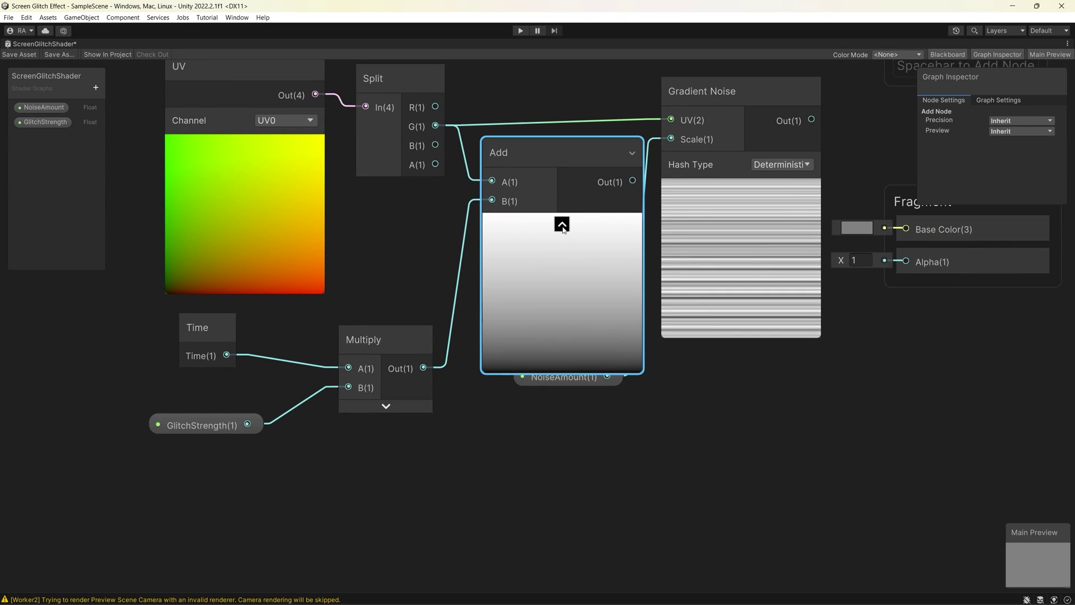
# - Collapse the Add node's preview and connect its output to the Gradient Noise UV input
pyautogui.click(562, 225)
pyautogui.moveTo(646, 130); pyautogui.dragTo(671, 120)
pyautogui.moveTo(524, 152); pyautogui.dragTo(533, 137)
# - Set the GlitchStrength property's default value to 1
pyautogui.click(257, 415)
pyautogui.click(257, 414)
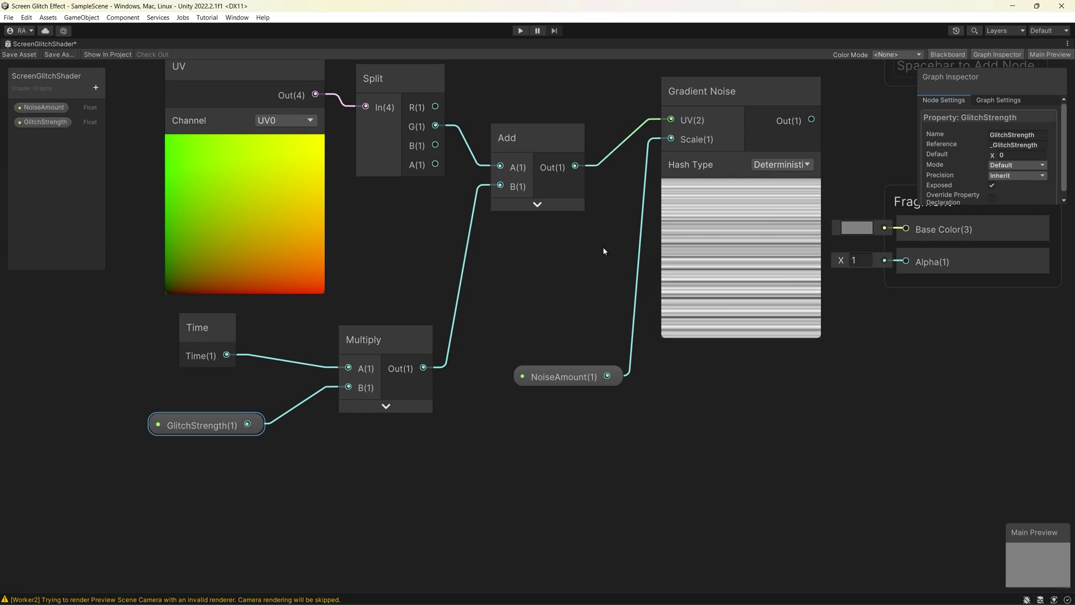
pyautogui.click(1014, 156)
pyautogui.write('1')
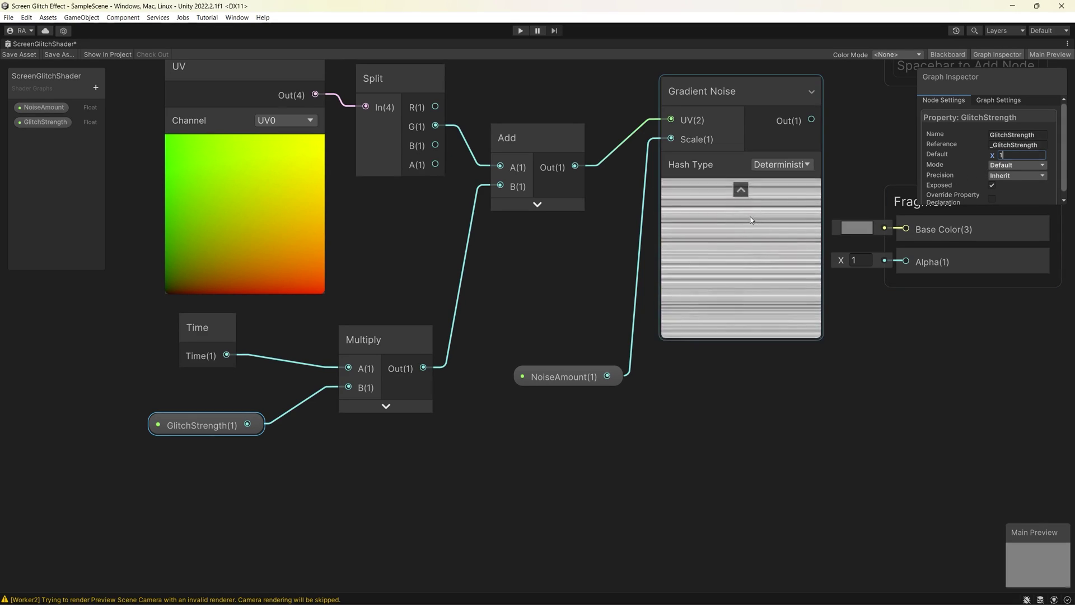
pyautogui.click(255, 428)
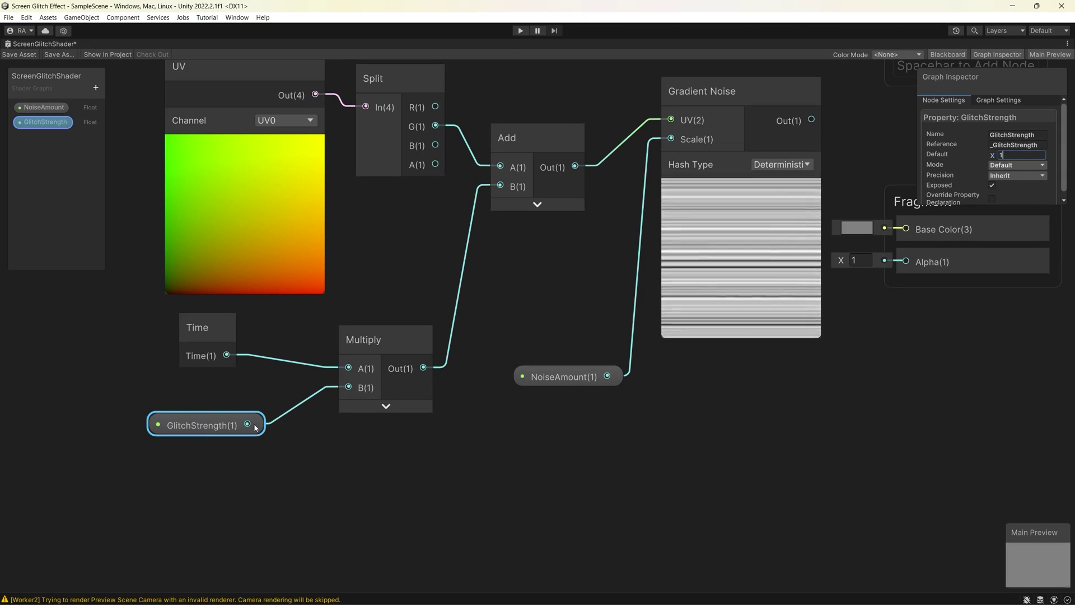
pyautogui.click(494, 250)
# - Tidy the noise chain by shifting it away from the Fragment block and moving NoiseAmount, Time and GlitchStrength closer to their target nodes
pyautogui.moveTo(494, 251); pyautogui.dragTo(509, 274, button='middle')
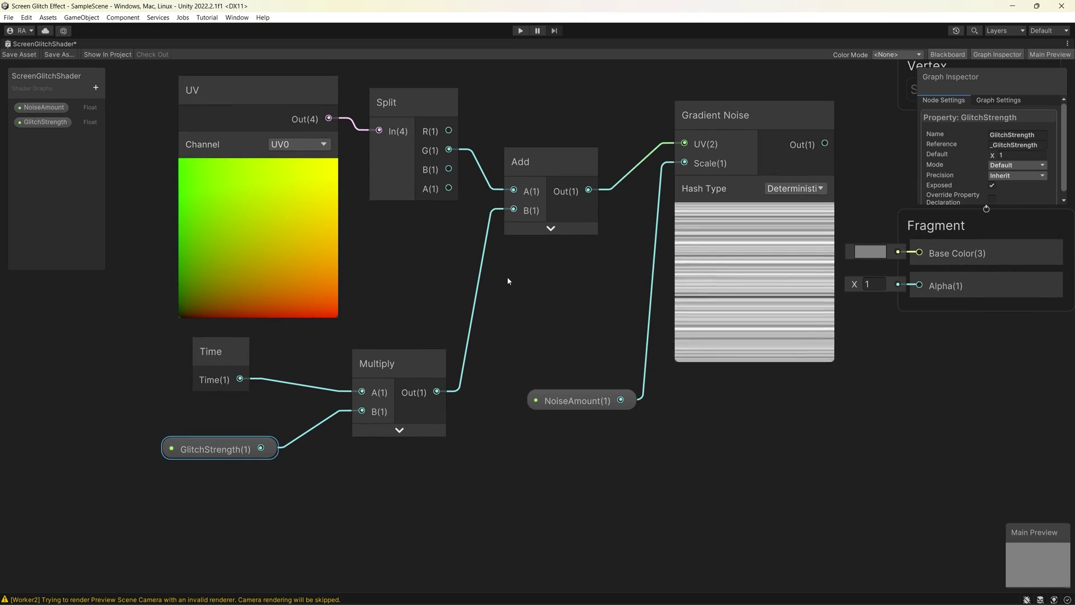
pyautogui.moveTo(677, 255); pyautogui.dragTo(697, 270, button='middle')
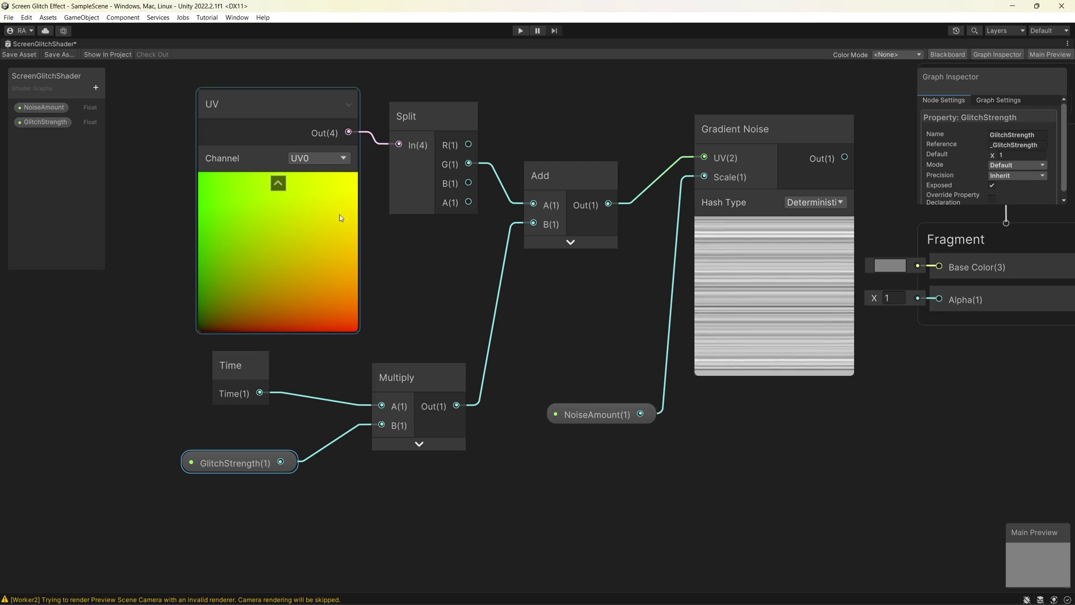
pyautogui.scroll(-2, 340, 214)
pyautogui.moveTo(200, 105); pyautogui.dragTo(698, 421)
pyautogui.moveTo(645, 294); pyautogui.dragTo(460, 258)
pyautogui.moveTo(462, 261); pyautogui.dragTo(554, 278, button='middle')
pyautogui.click(448, 330)
pyautogui.moveTo(431, 338); pyautogui.dragTo(403, 260)
pyautogui.moveTo(286, 317); pyautogui.dragTo(288, 299)
pyautogui.moveTo(161, 385); pyautogui.dragTo(163, 367)
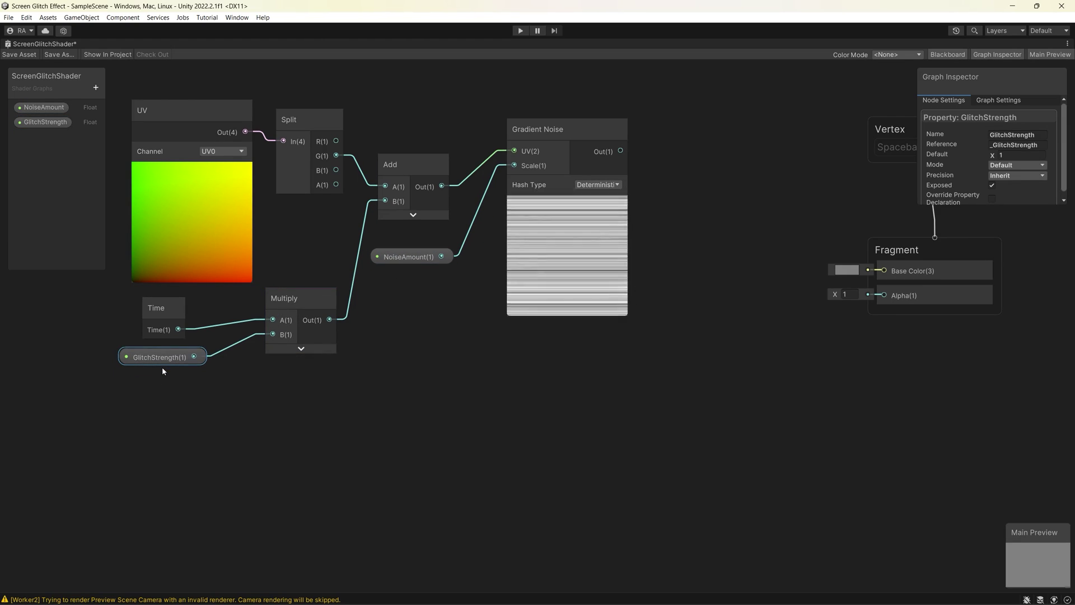
# - Add a Remap node after Gradient Noise and connect the noise output to its In input
pyautogui.press('space')
pyautogui.write('remap')
pyautogui.press('Return')
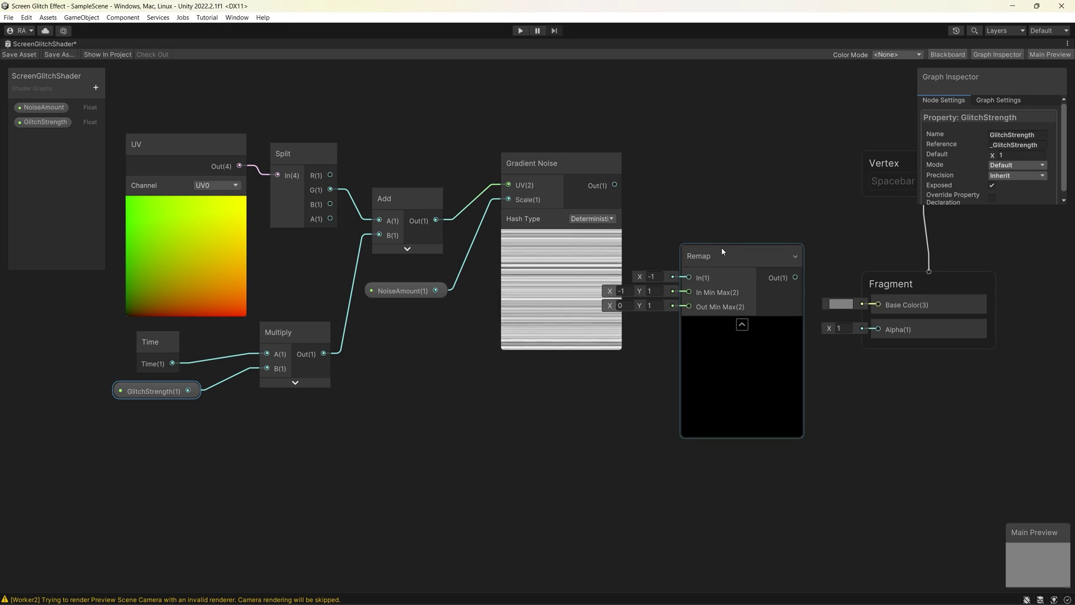
pyautogui.moveTo(722, 247); pyautogui.dragTo(725, 187)
pyautogui.moveTo(615, 185); pyautogui.dragTo(738, 168)
# - Set Remap's In Min Max to 0 and 1 and its Out Min Max to -1 and 1, and align the node with Gradient Noise
pyautogui.click(651, 213)
pyautogui.write('0')
pyautogui.click(680, 213)
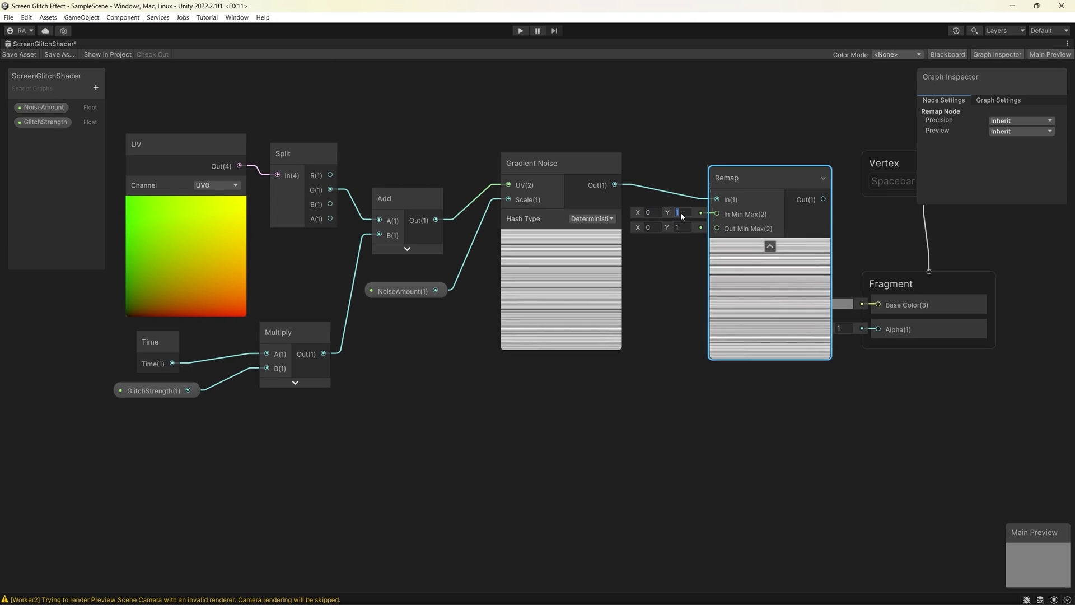
pyautogui.click(649, 227)
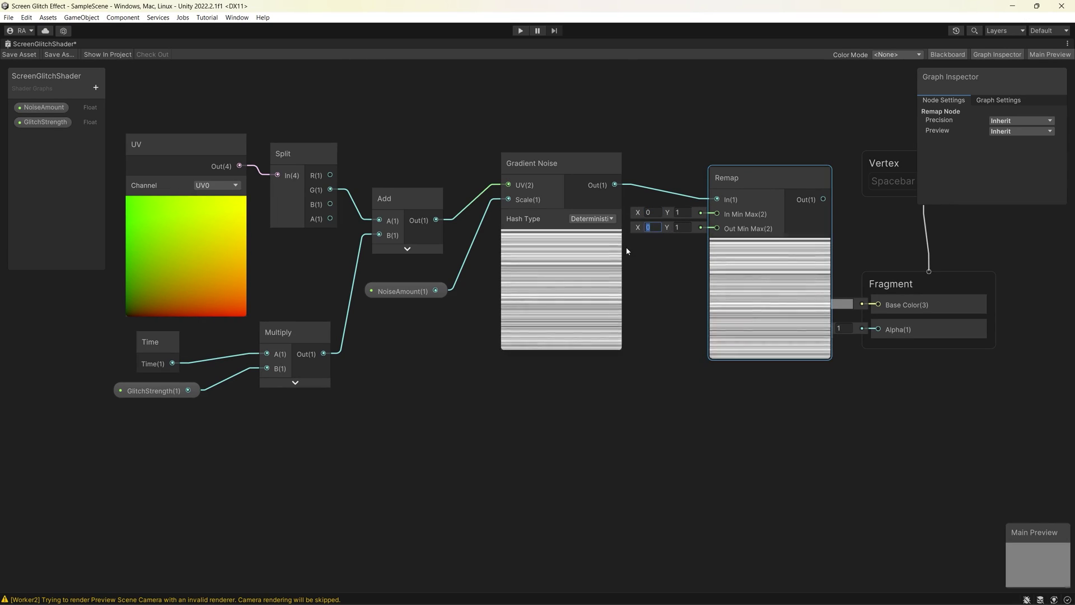
pyautogui.write('-1')
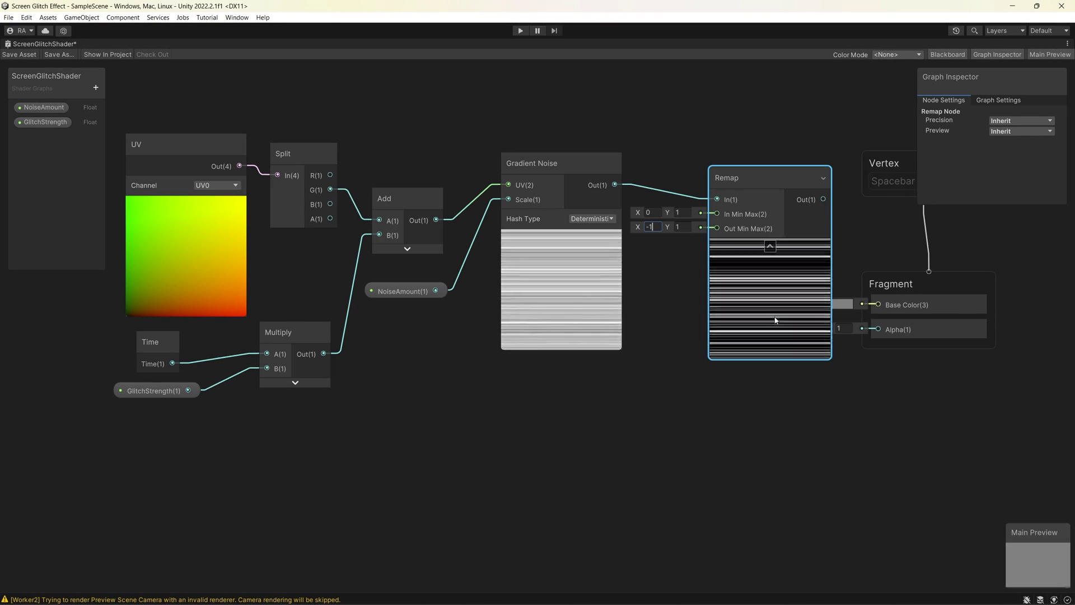
pyautogui.moveTo(749, 173); pyautogui.dragTo(743, 158)
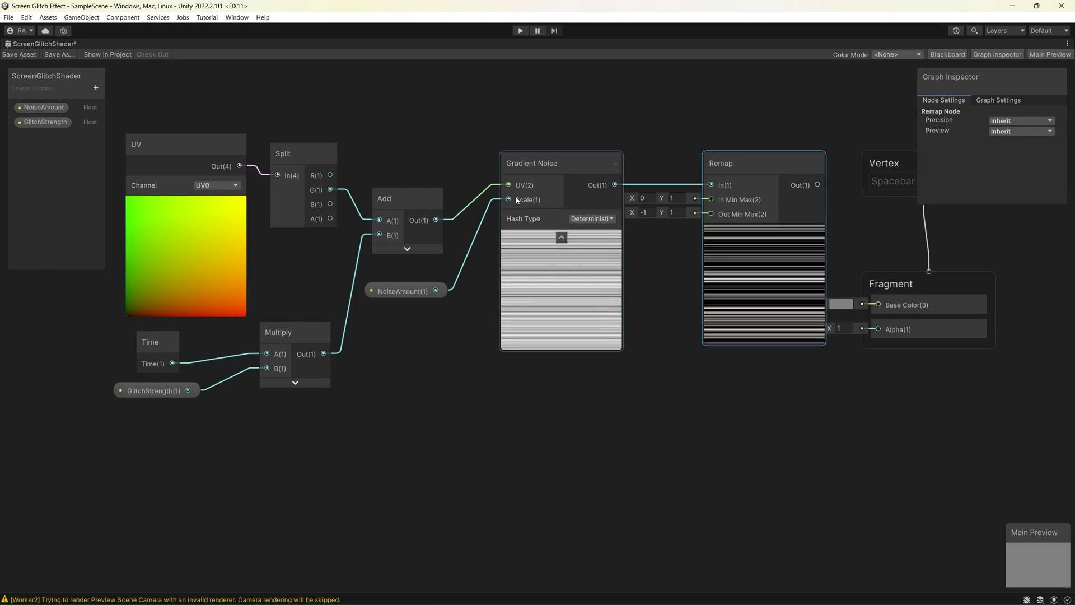
# - Group all nodes from UV through Remap under the title Noise
pyautogui.moveTo(108, 101); pyautogui.dragTo(749, 399)
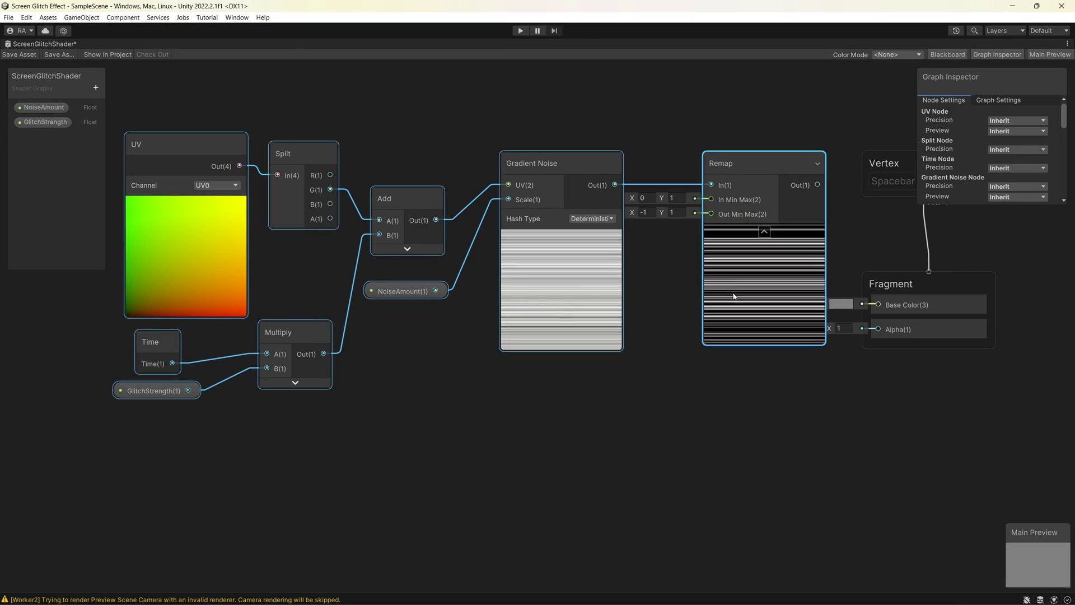
pyautogui.rightClick(734, 296)
pyautogui.click(1059, 475)
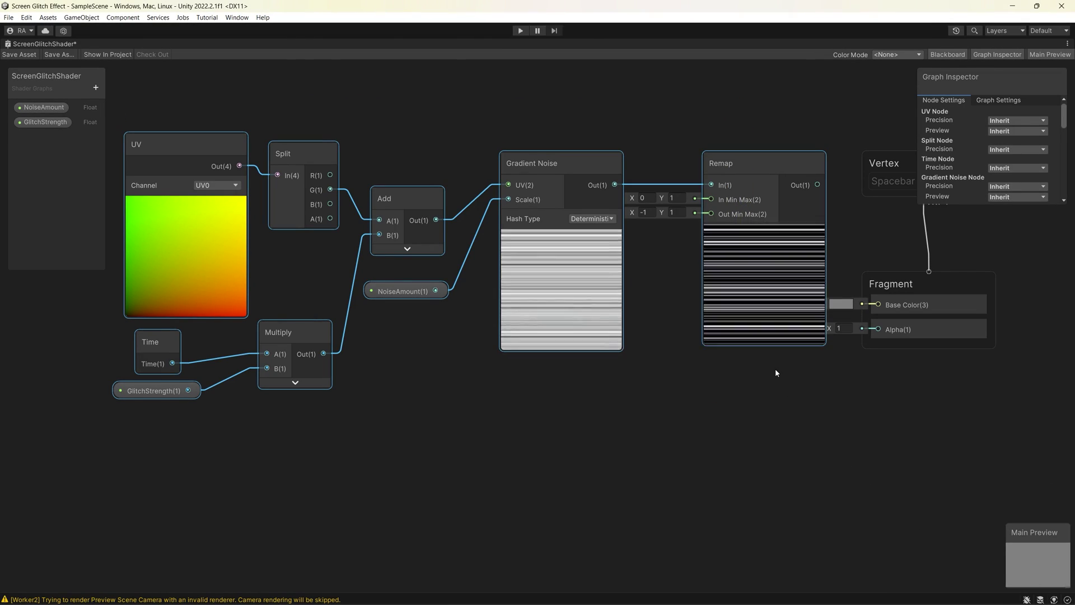
pyautogui.rightClick(744, 169)
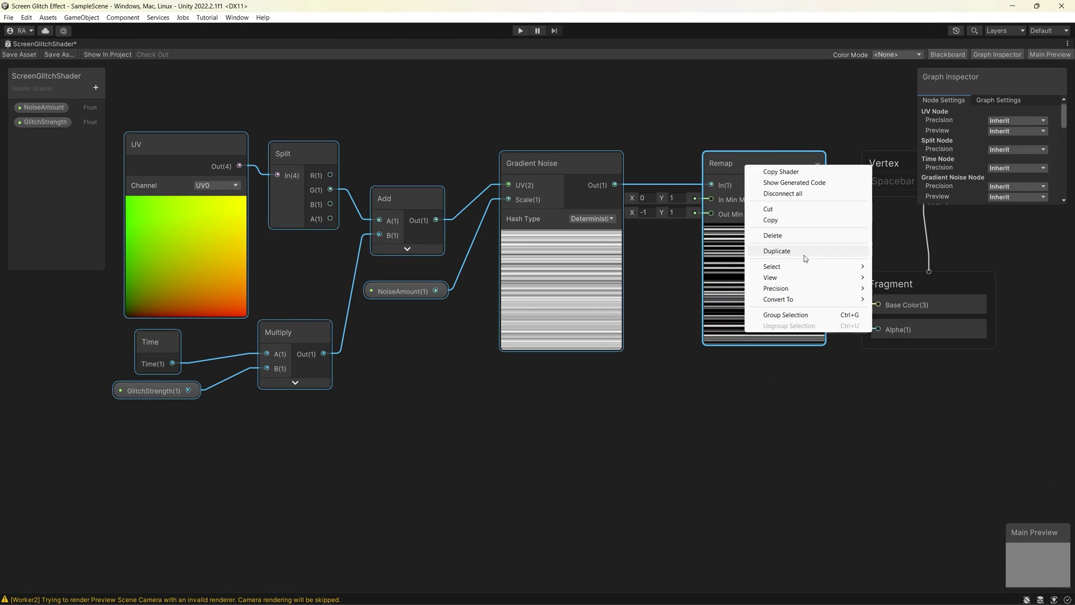
pyautogui.click(786, 315)
pyautogui.write('Noise')
pyautogui.press('Return')
# - Move the Noise group farther away from the Vertex and Fragment blocks
pyautogui.click(468, 320)
pyautogui.moveTo(468, 321); pyautogui.dragTo(609, 290, button='middle')
pyautogui.scroll(-2, 608, 288)
pyautogui.moveTo(602, 134); pyautogui.dragTo(369, 140)
pyautogui.scroll(-1, 411, 342)
pyautogui.moveTo(311, 388); pyautogui.dragTo(351, 314, button='middle')
# - Add a second Gradient Noise node in the empty area below the Noise group
pyautogui.rightClick(311, 349)
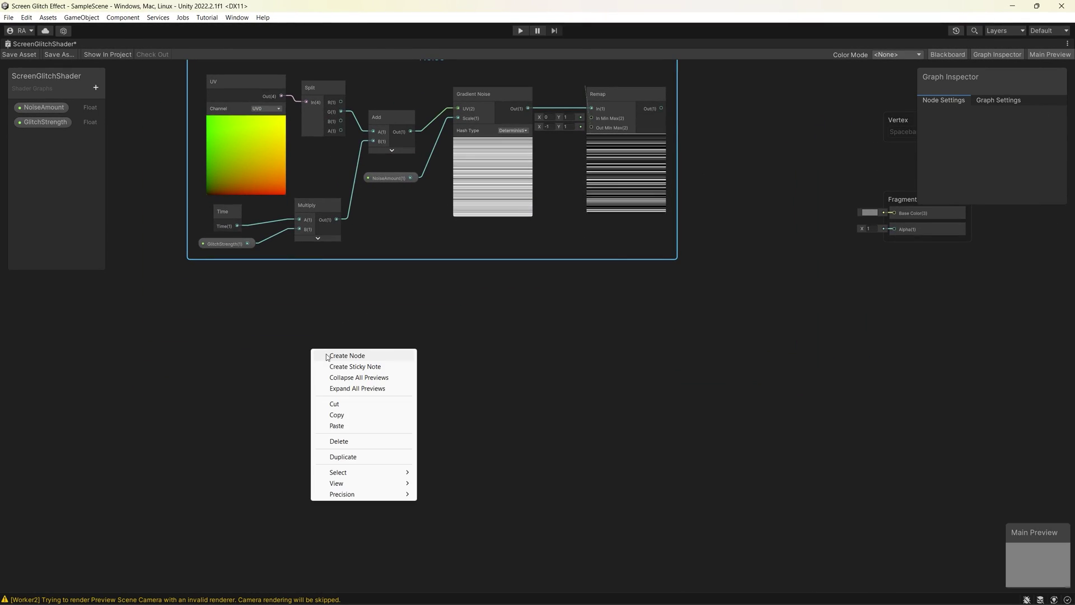
pyautogui.click(330, 357)
pyautogui.write('gra')
pyautogui.press('Return')
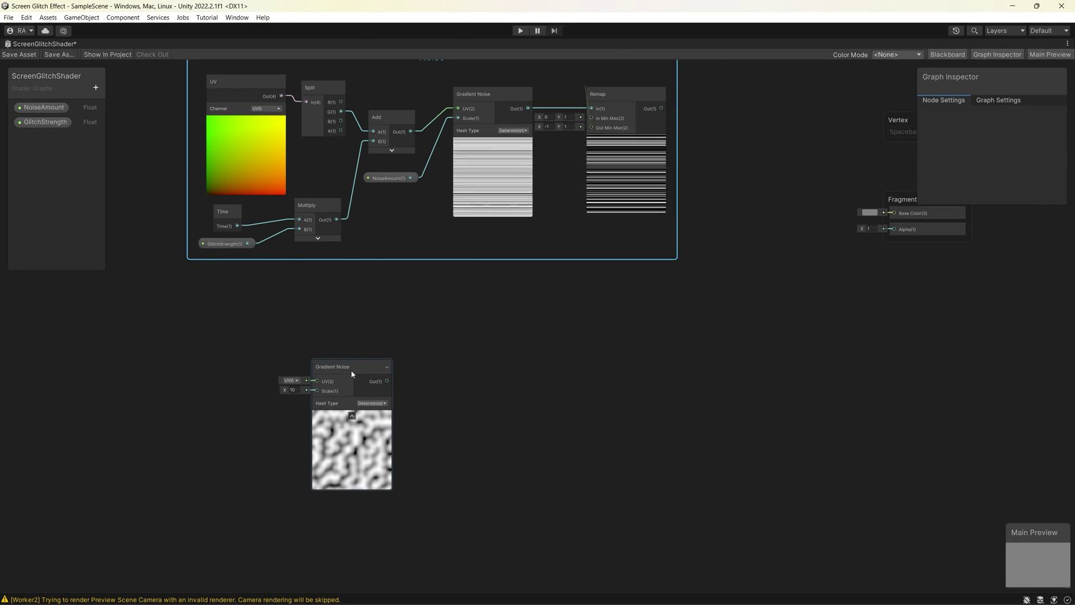
pyautogui.moveTo(346, 376); pyautogui.dragTo(368, 354)
pyautogui.scroll(2, 223, 335)
pyautogui.moveTo(289, 351); pyautogui.dragTo(323, 300, button='middle')
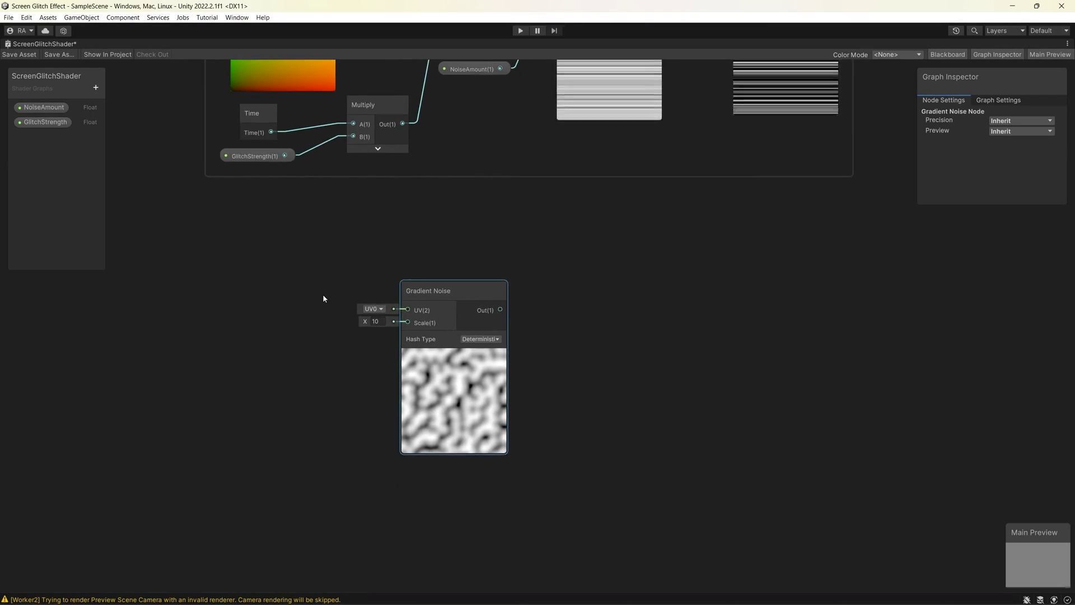
# - Add a Time node ahead of the second Gradient Noise node
pyautogui.scroll(1, 323, 314)
pyautogui.rightClick(304, 309)
pyautogui.click(317, 314)
pyautogui.write('time')
pyautogui.press('Return')
pyautogui.moveTo(318, 328); pyautogui.dragTo(213, 274)
# - Add a Multiply node, connect Time to its A input and its output to the second Gradient Noise's UV input
pyautogui.press('space')
pyautogui.write('mul')
pyautogui.press('Return')
pyautogui.moveTo(348, 377); pyautogui.dragTo(327, 361)
pyautogui.moveTo(263, 298); pyautogui.dragTo(308, 374)
pyautogui.moveTo(448, 291); pyautogui.dragTo(495, 291)
pyautogui.moveTo(415, 374); pyautogui.dragTo(460, 312)
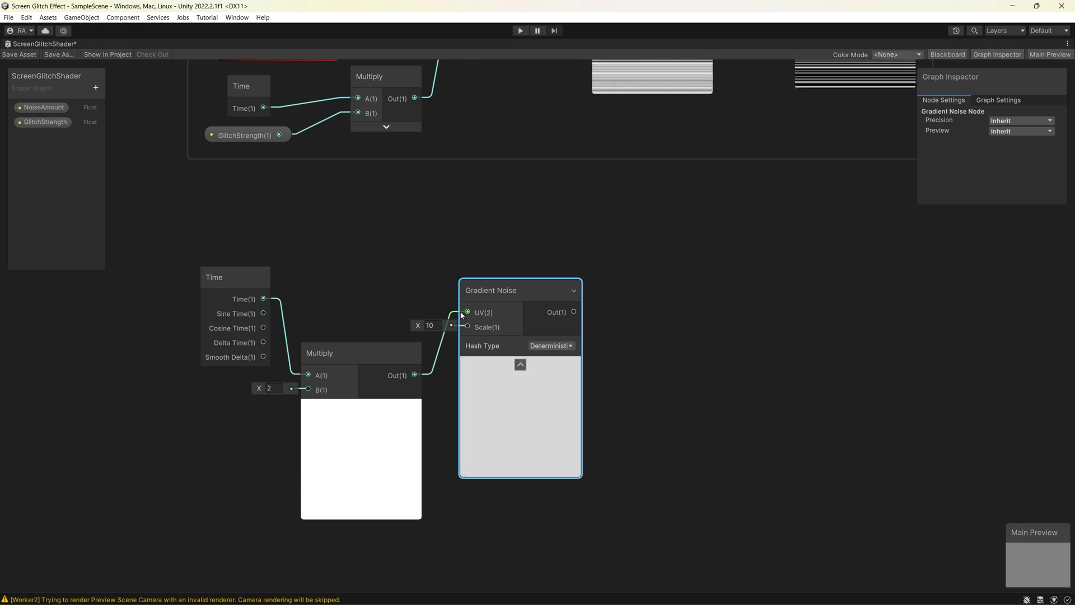
# - Space the lower Time node away from Multiply and connect a GlitchStrength property node to that Multiply's B input
pyautogui.moveTo(235, 320); pyautogui.dragTo(203, 317)
pyautogui.moveTo(325, 279); pyautogui.dragTo(381, 237, button='middle')
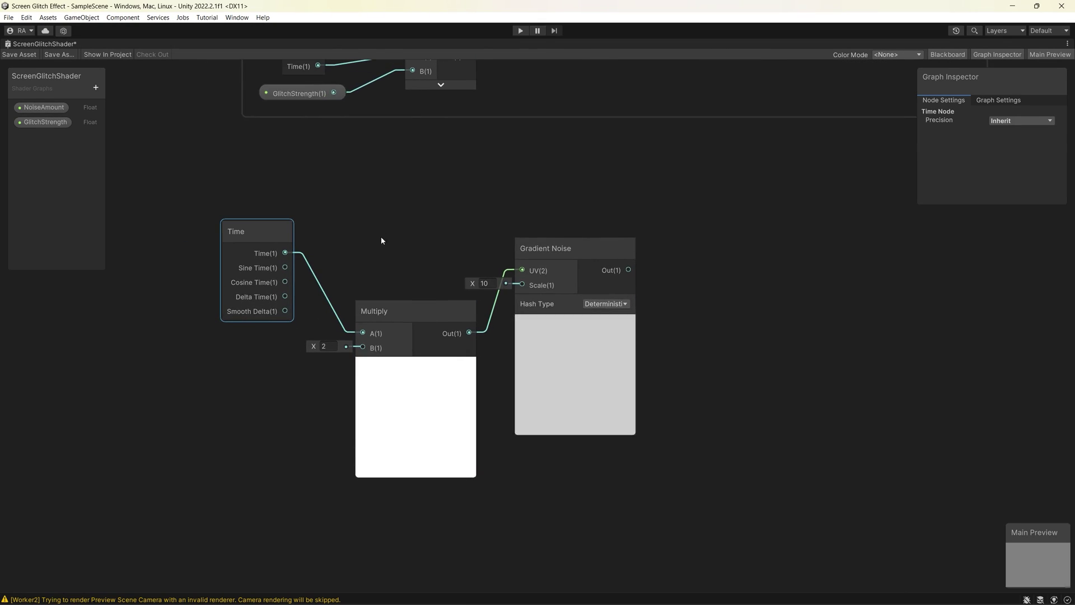
pyautogui.click(56, 124)
pyautogui.moveTo(56, 125); pyautogui.dragTo(363, 347)
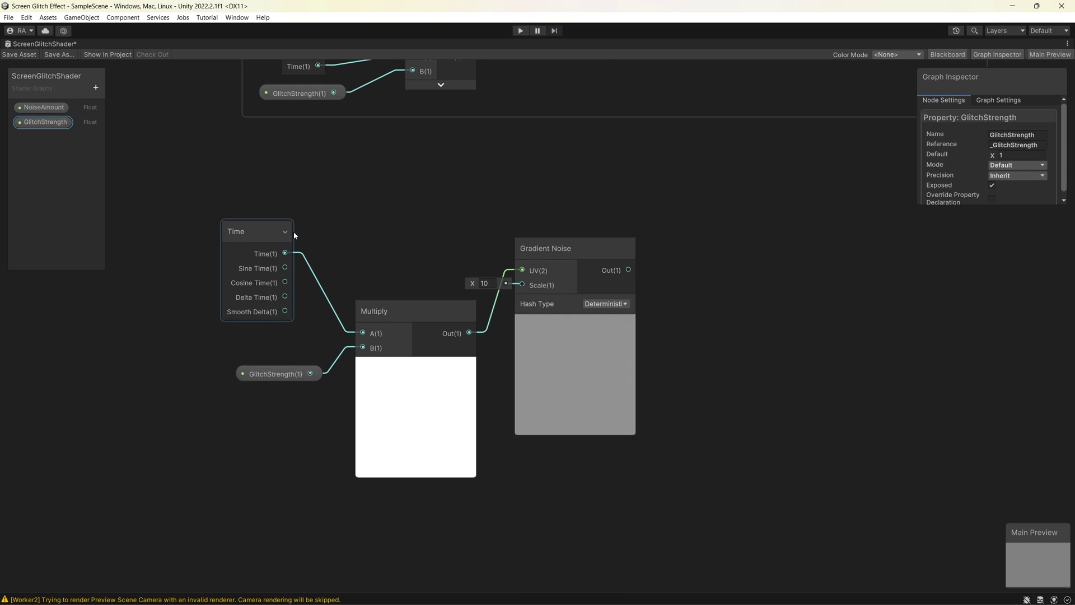
# - Add a Multiply node after the second Gradient Noise and connect the noise output to both its A and B inputs
pyautogui.rightClick(693, 263)
pyautogui.click(710, 267)
pyautogui.write('mul')
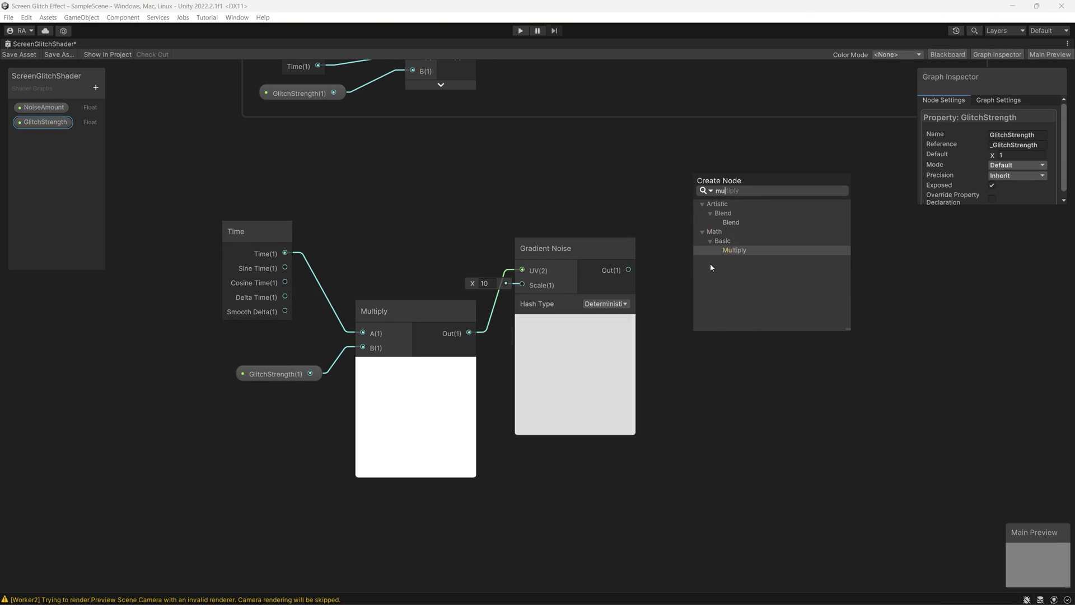
pyautogui.press('Return')
pyautogui.moveTo(619, 262); pyautogui.dragTo(626, 279)
pyautogui.moveTo(636, 286); pyautogui.dragTo(702, 307)
pyautogui.moveTo(729, 284); pyautogui.dragTo(734, 255)
pyautogui.moveTo(636, 286); pyautogui.dragTo(707, 292)
pyautogui.moveTo(735, 254)
pyautogui.mouseDown()
pyautogui.moveTo(715, 249)
pyautogui.moveTo(723, 266)
pyautogui.mouseUp()
# - Add another Multiply node at the end of the lower chain and feed the preceding Multiply's output into both its inputs
pyautogui.rightClick(857, 271)
pyautogui.click(875, 277)
pyautogui.click(883, 276)
pyautogui.moveTo(801, 286); pyautogui.dragTo(863, 314)
pyautogui.moveTo(871, 294); pyautogui.dragTo(867, 266)
pyautogui.moveTo(801, 286); pyautogui.dragTo(860, 301)
pyautogui.moveTo(840, 236); pyautogui.dragTo(745, 243, button='middle')
pyautogui.moveTo(816, 265); pyautogui.dragTo(786, 265)
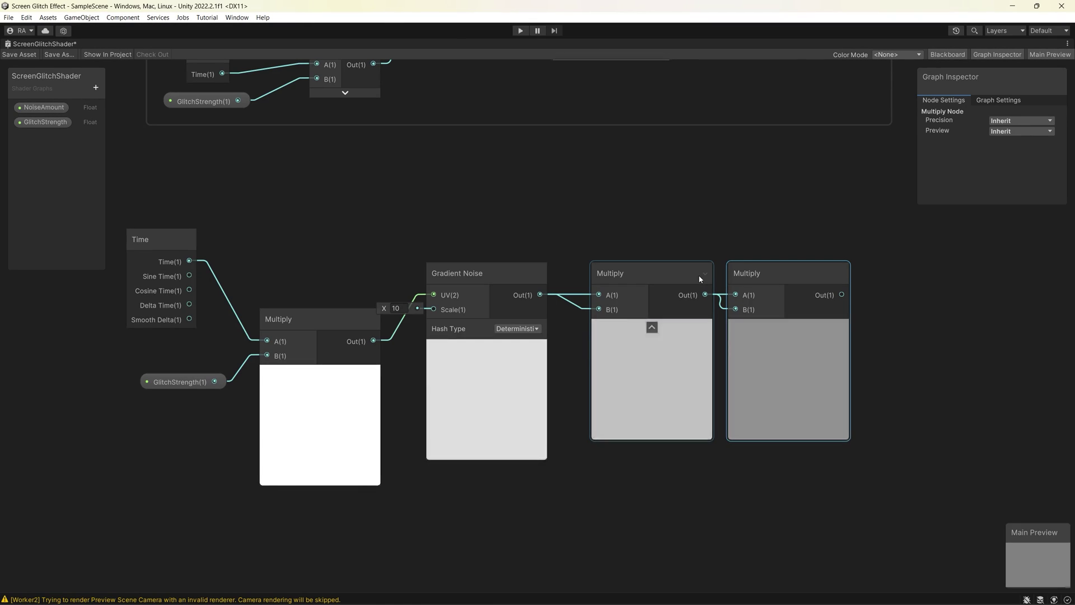
# - Add a final Multiply node, connect the preceding Multiply's output to its A input and set B to 0.1
pyautogui.rightClick(876, 281)
pyautogui.click(893, 288)
pyautogui.write('mul')
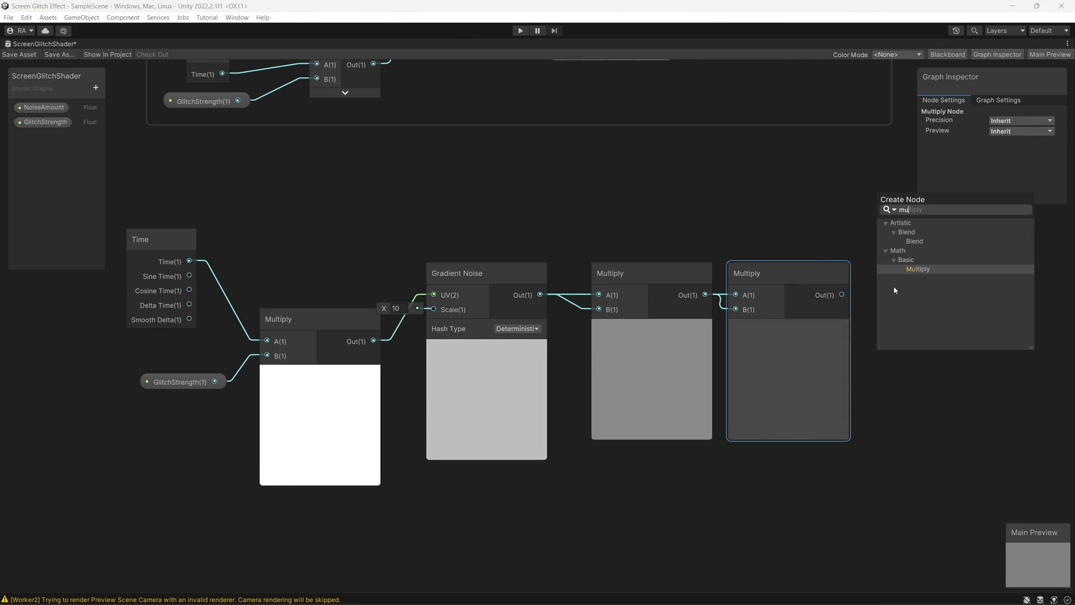
pyautogui.press('Return')
pyautogui.moveTo(841, 294); pyautogui.dragTo(886, 326)
pyautogui.moveTo(910, 304); pyautogui.dragTo(926, 274)
pyautogui.click(865, 308)
pyautogui.write('0.1')
pyautogui.press('Return')
# - Group the Time, GlitchStrength, Gradient Noise and Multiply nodes of the lower chain under the title Flickering
pyautogui.moveTo(132, 204); pyautogui.dragTo(915, 392)
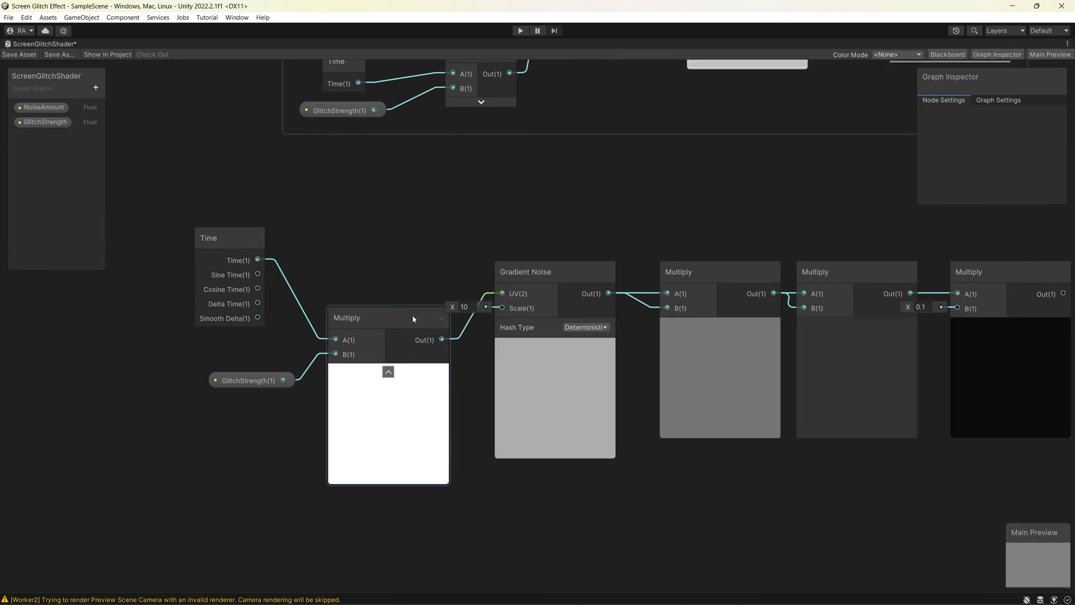
pyautogui.rightClick(823, 330)
pyautogui.click(865, 476)
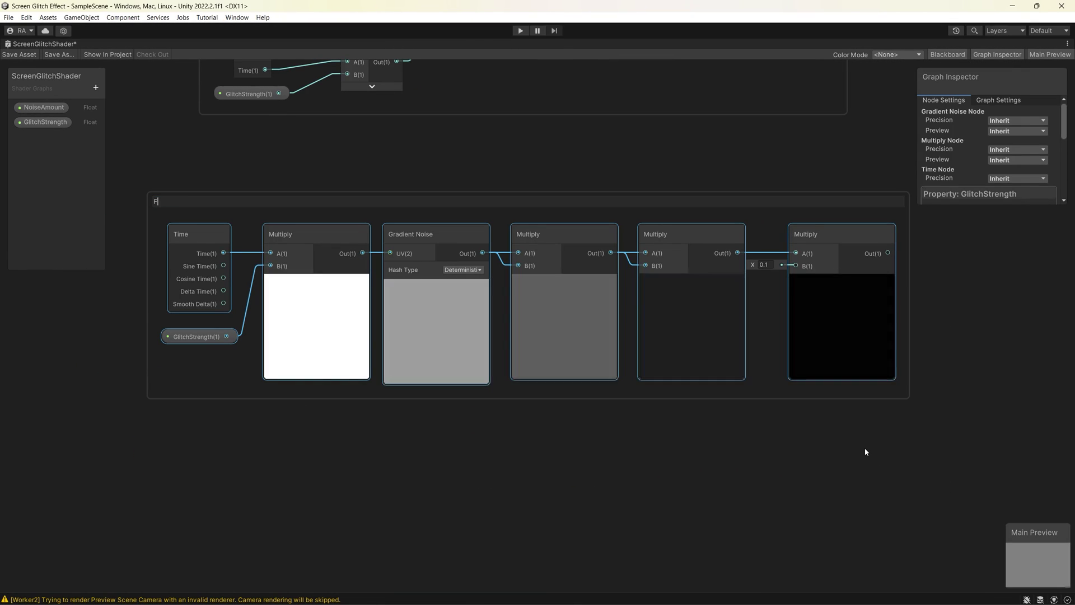
pyautogui.write('Flickering')
pyautogui.press('Return')
# - Arrange the Flickering group directly beneath the Noise group, well clear of the Fragment block
pyautogui.scroll(-3, 792, 324)
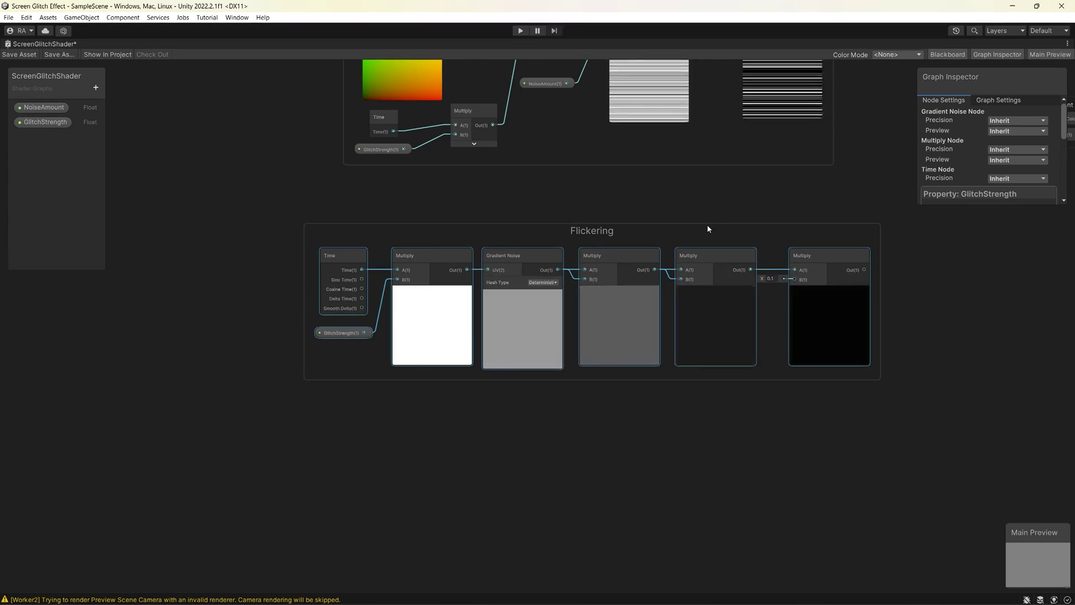
pyautogui.scroll(-2, 672, 252)
pyautogui.moveTo(570, 303); pyautogui.dragTo(330, 275)
pyautogui.moveTo(545, 73); pyautogui.dragTo(348, 136)
pyautogui.moveTo(328, 334); pyautogui.dragTo(311, 329)
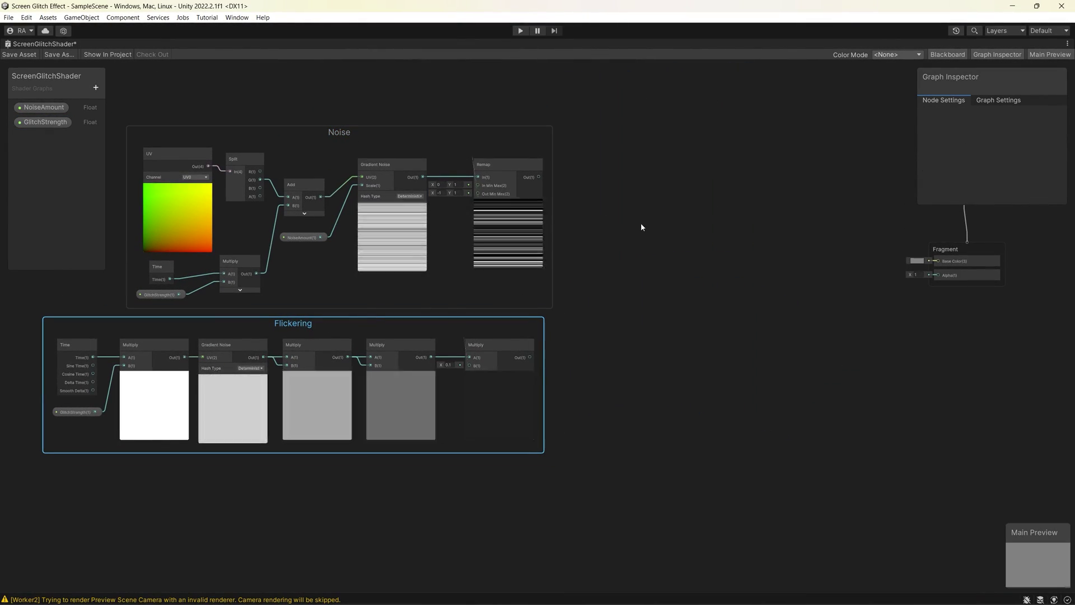
# - Add a Multiply node beside the two groups, connecting the Noise group's Remap to A and Flickering's last Multiply to B
pyautogui.rightClick(717, 175)
pyautogui.click(727, 180)
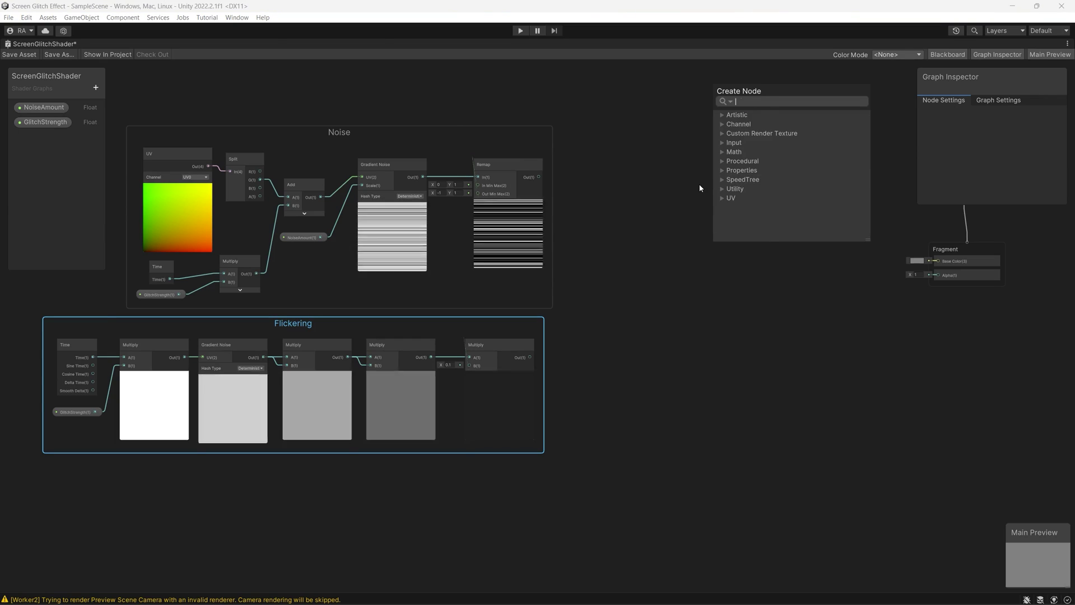
pyautogui.write('multiply')
pyautogui.press('Return')
pyautogui.moveTo(730, 190); pyautogui.dragTo(628, 250)
pyautogui.moveTo(539, 177); pyautogui.dragTo(616, 262)
pyautogui.moveTo(532, 361); pyautogui.dragTo(617, 271)
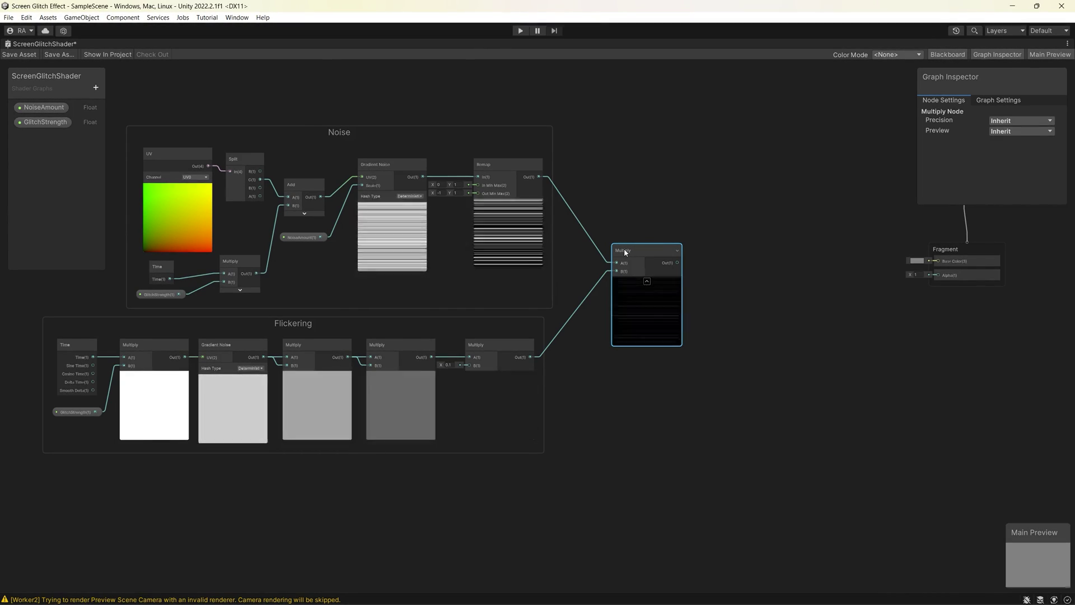
# - Add a Vector 2 node after the combining Multiply and connect the Multiply output to its X input
pyautogui.scroll(4, 712, 296)
pyautogui.rightClick(699, 253)
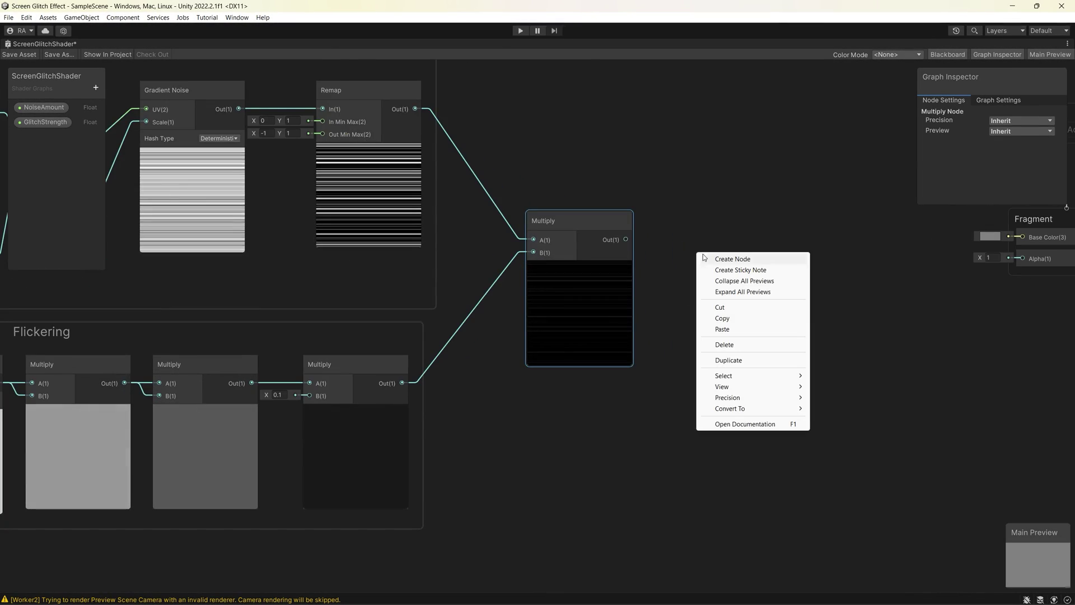
pyautogui.click(718, 260)
pyautogui.write('vect')
pyautogui.press('Return')
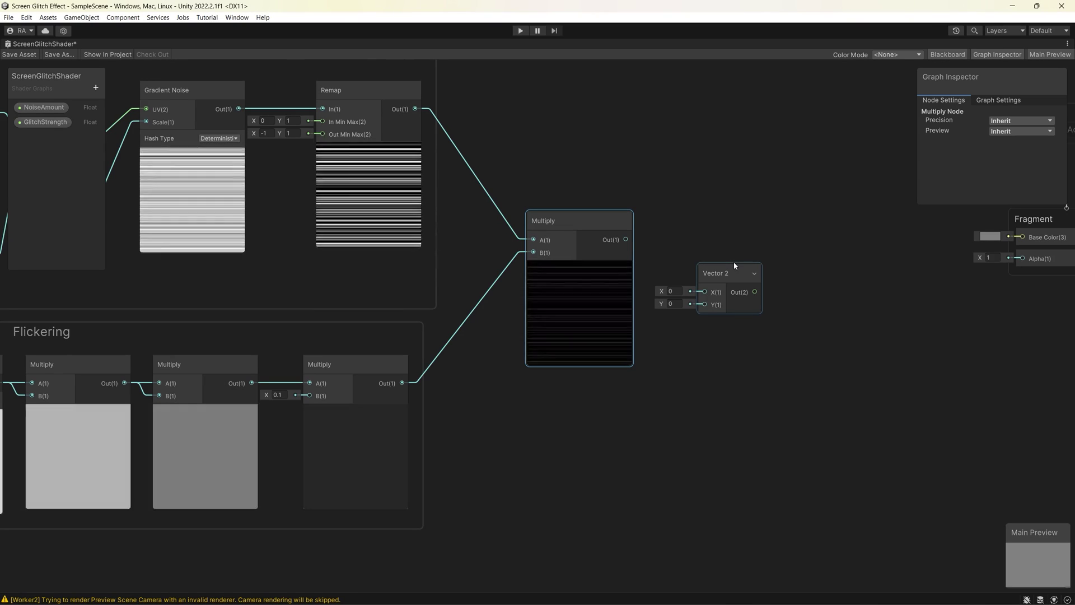
pyautogui.moveTo(735, 271); pyautogui.dragTo(714, 237)
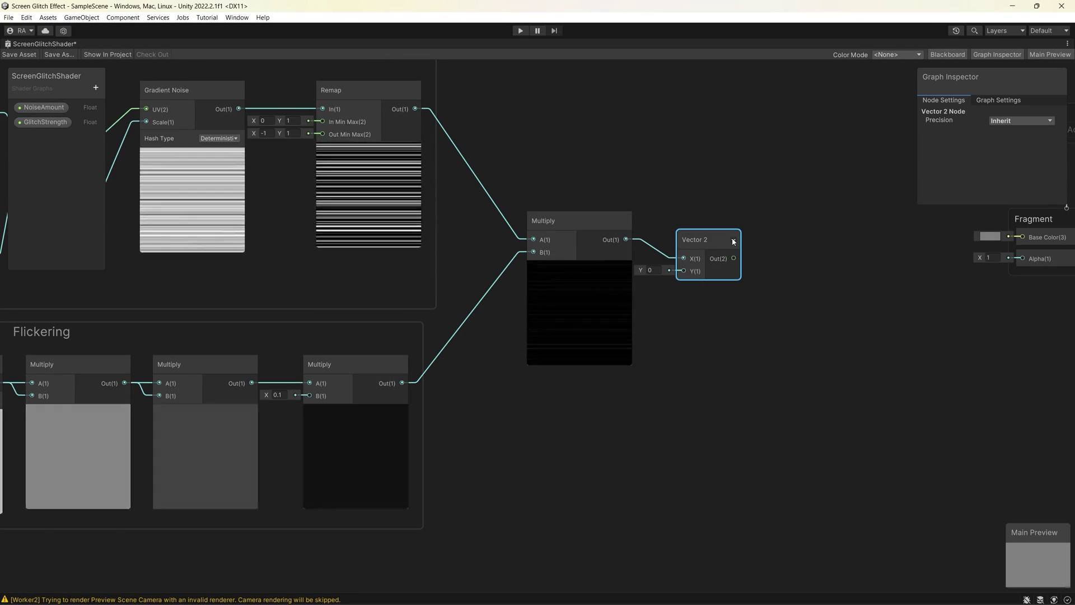
pyautogui.moveTo(710, 237); pyautogui.dragTo(711, 232)
# - Add a Tiling And Offset node after Vector 2 and connect the Vector 2 output to its Offset input
pyautogui.moveTo(784, 248); pyautogui.dragTo(660, 251, button='middle')
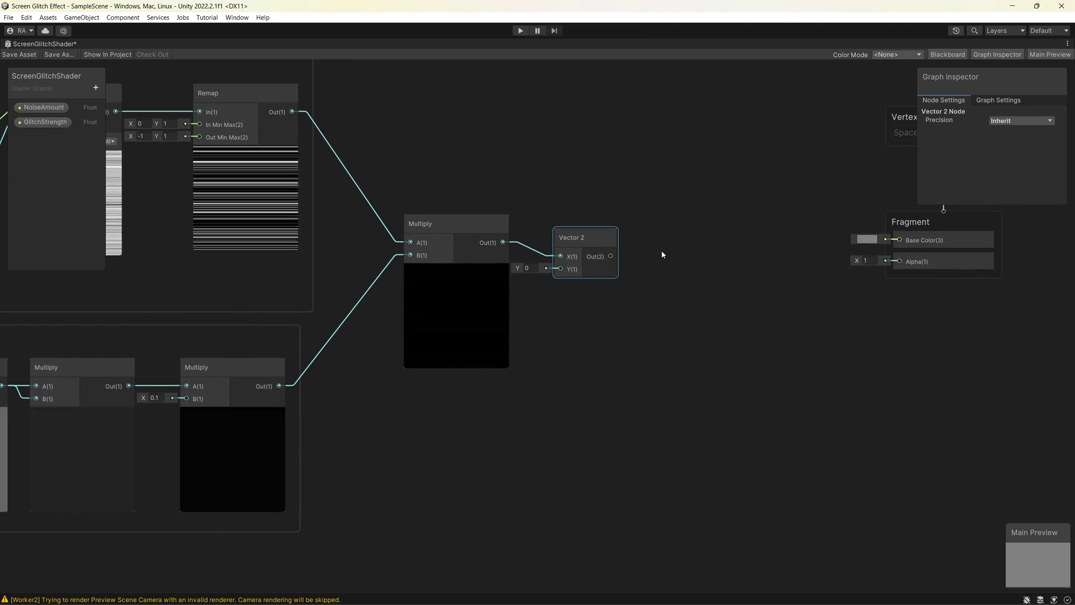
pyautogui.rightClick(698, 247)
pyautogui.click(702, 239)
pyautogui.click(704, 240)
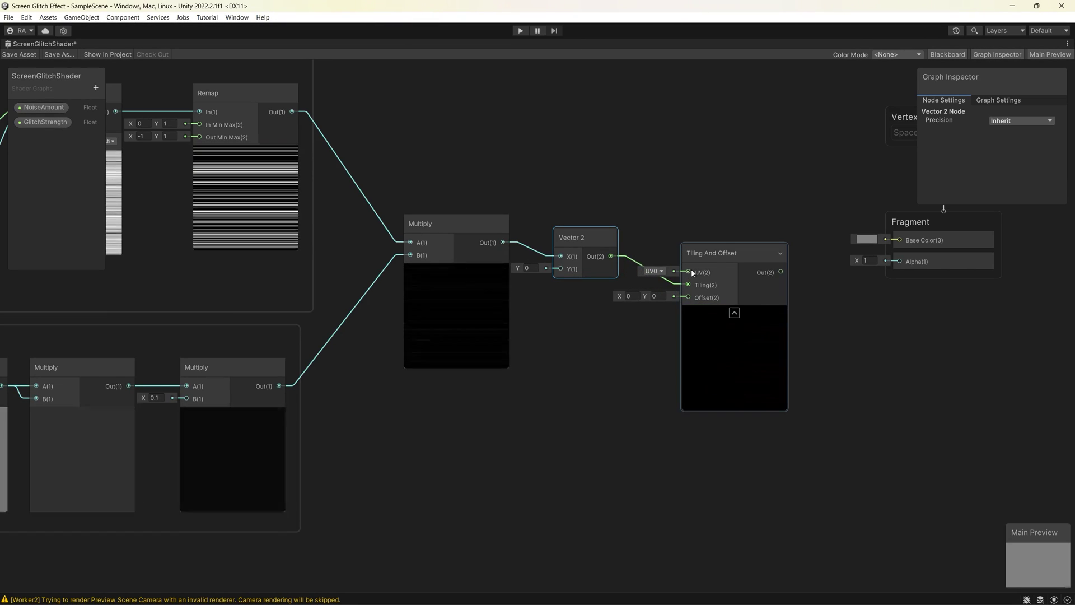
pyautogui.moveTo(699, 255); pyautogui.dragTo(697, 247)
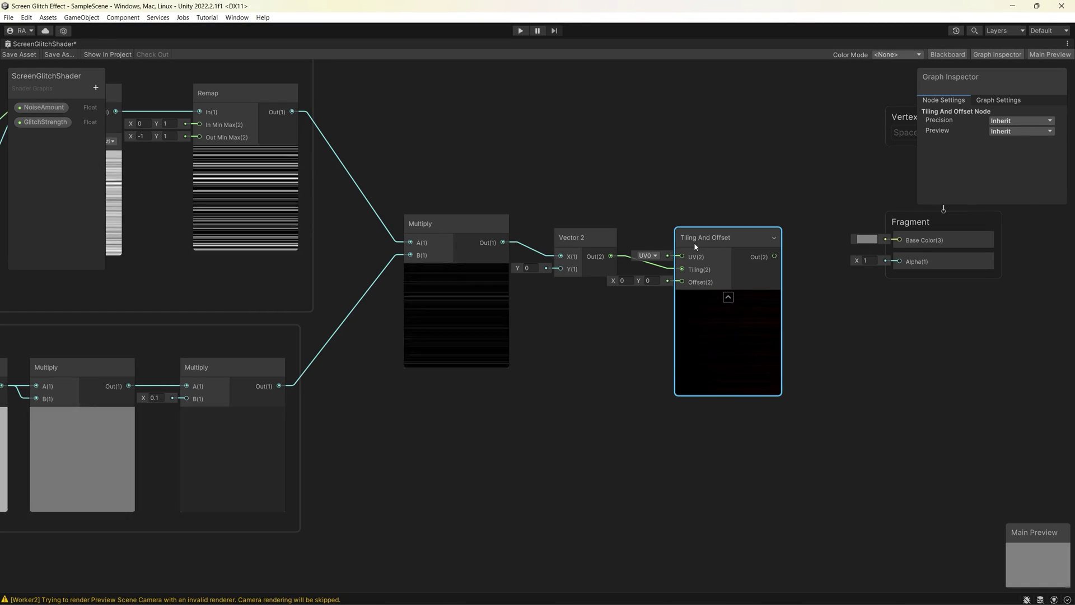
pyautogui.moveTo(701, 246); pyautogui.dragTo(704, 231)
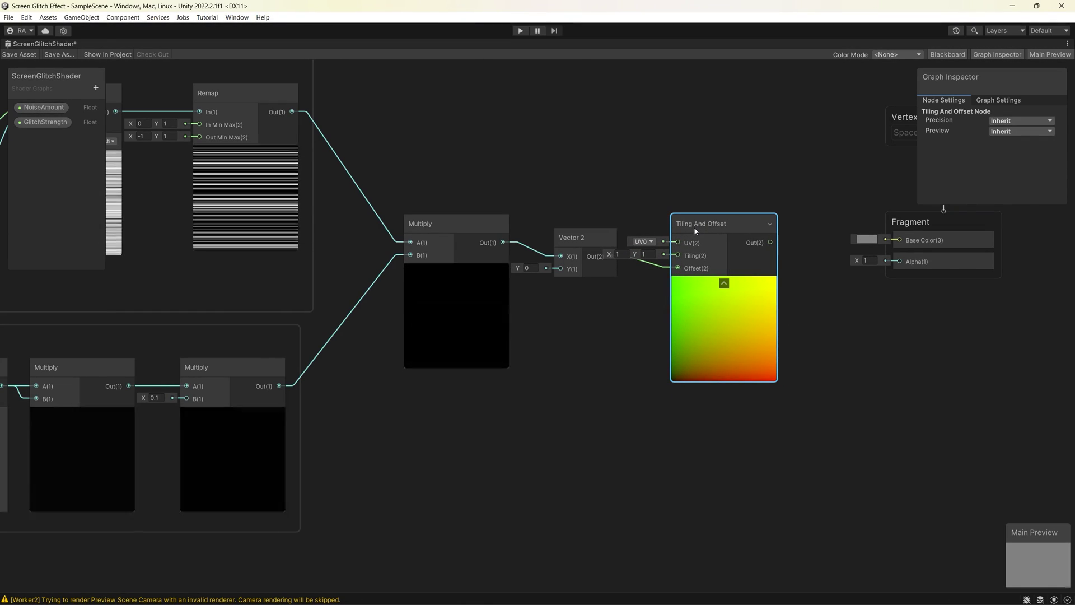
# - Shift the combining Multiply, Vector 2 and Tiling And Offset nodes closer to the Noise and Flickering groups
pyautogui.moveTo(672, 230); pyautogui.dragTo(636, 229, button='middle')
pyautogui.moveTo(693, 327); pyautogui.dragTo(694, 327)
pyautogui.moveTo(670, 278); pyautogui.dragTo(605, 276)
pyautogui.click(603, 178)
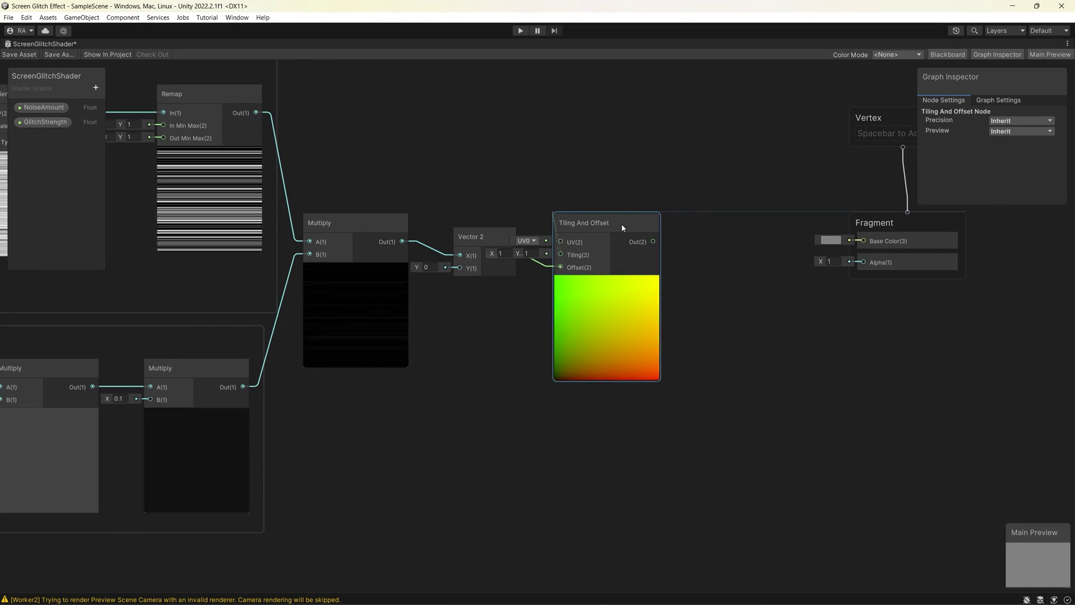
# - Add a URP Sample Buffer node with the BlitSource buffer between Tiling And Offset and the Fragment's Base Color
pyautogui.click(704, 259)
pyautogui.rightClick(703, 258)
pyautogui.click(742, 263)
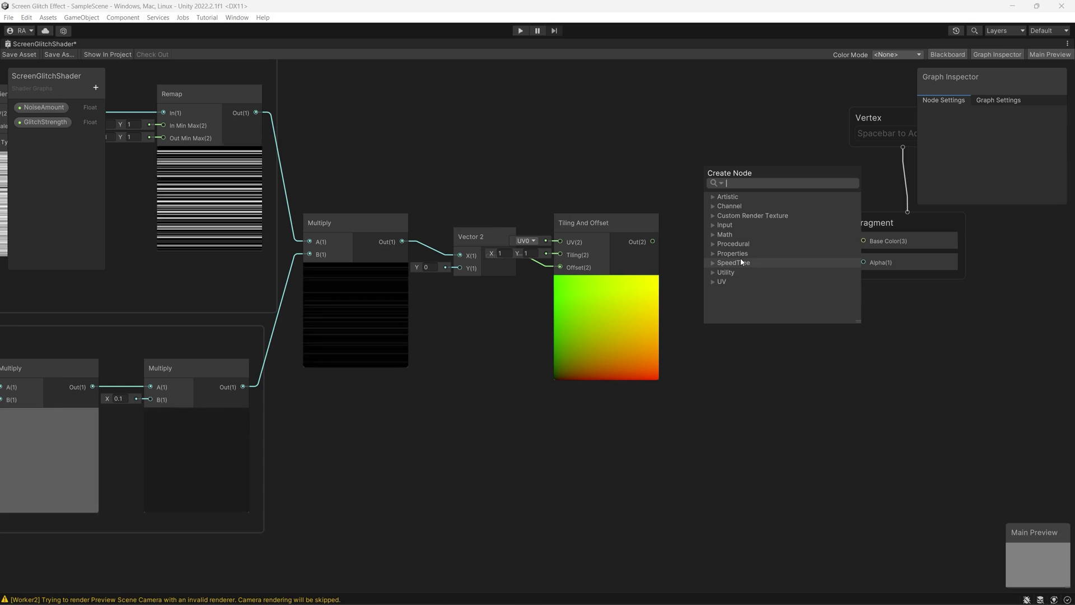
pyautogui.click(742, 262)
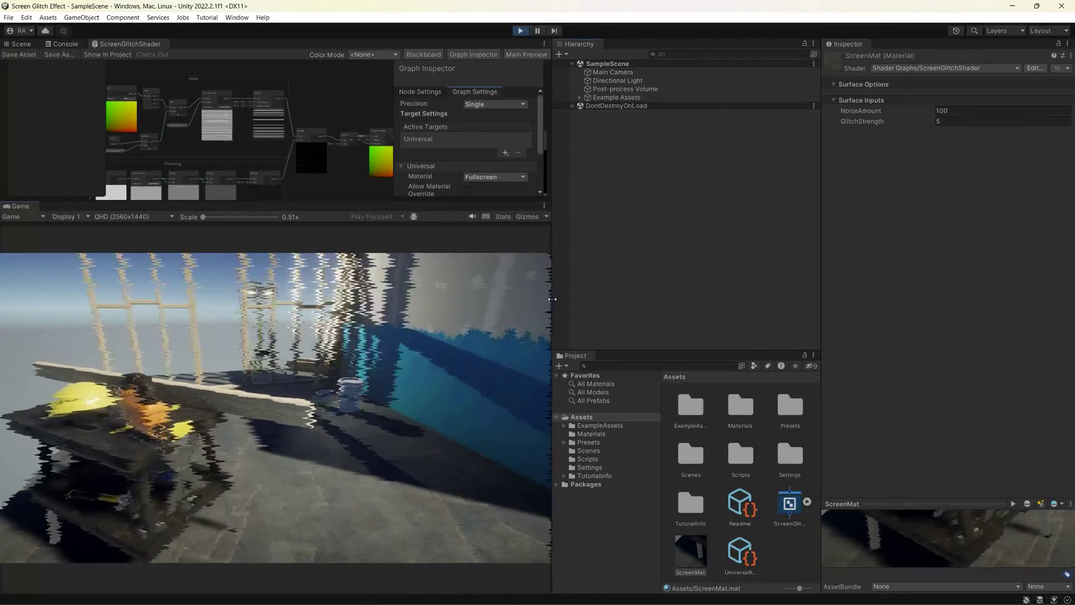
# - Try ScreenMat in play mode with NoiseAmount 50 and 10 and GlitchStrength 50, and set NoiseAmount back to 100
pyautogui.click(941, 111)
pyautogui.write('10')
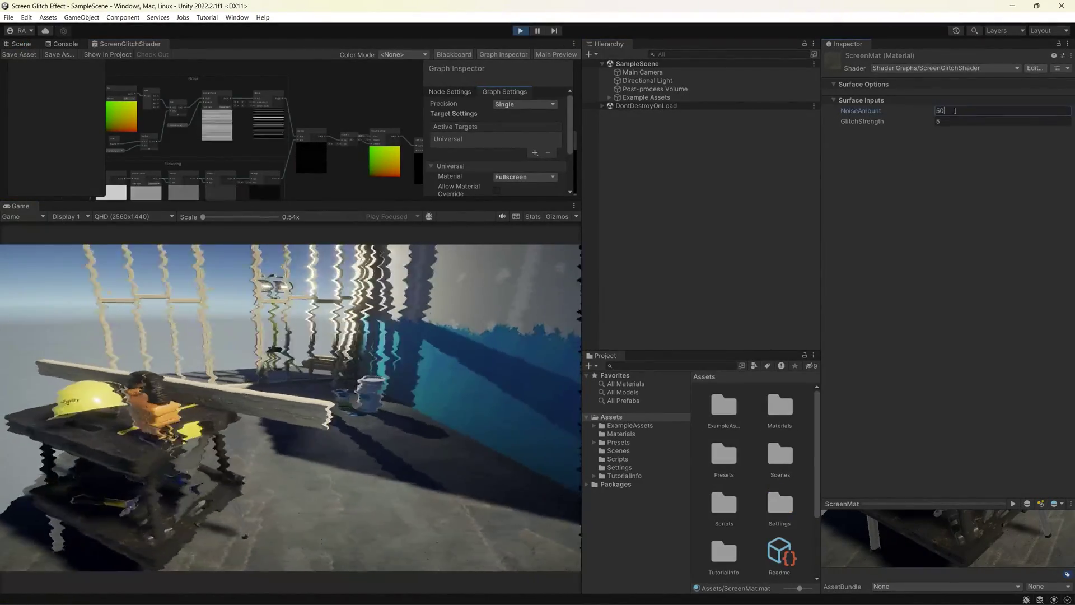
pyautogui.click(951, 121)
pyautogui.write('1')
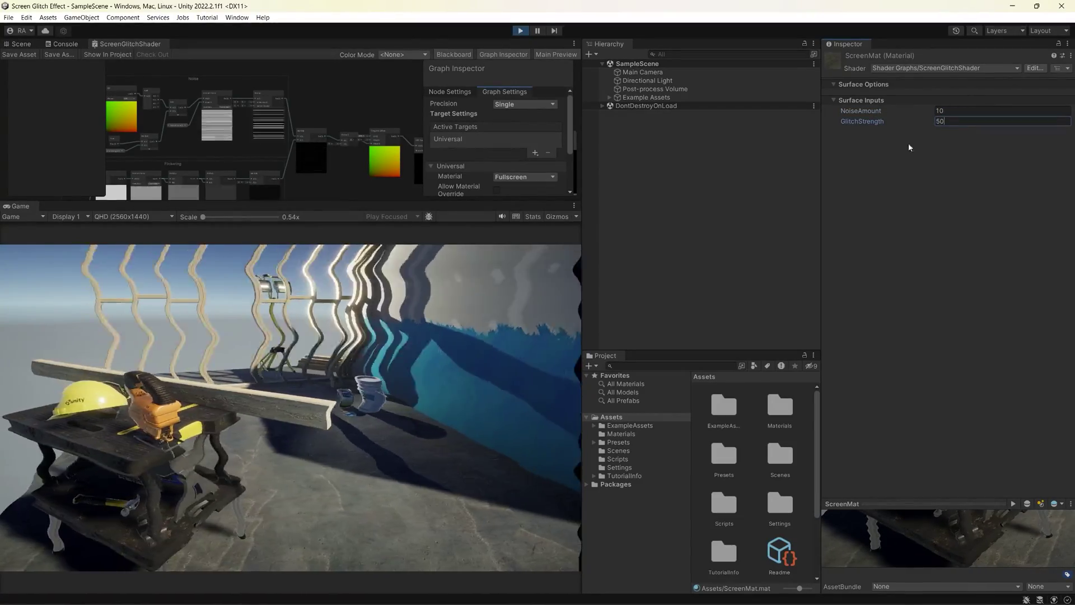
pyautogui.hotkey('shift', 'Tab')
pyautogui.write('100')
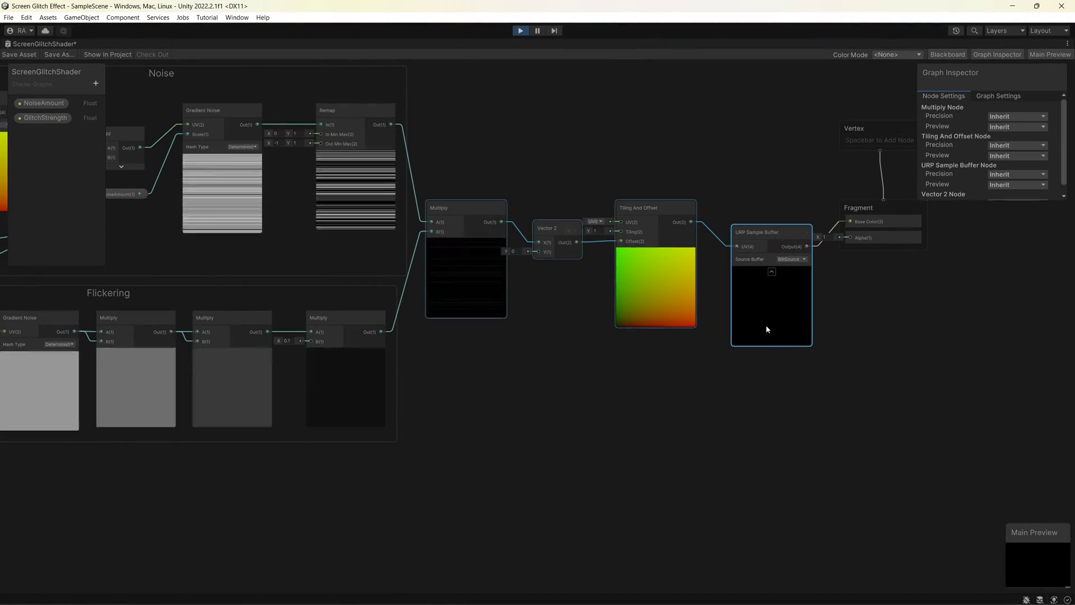
# - Group the selected Multiply, Vector 2, Tiling And Offset and URP Sample Buffer nodes as "Applying the Glitch to the Screen"
pyautogui.rightClick(764, 317)
pyautogui.click(806, 464)
pyautogui.write('Apli')
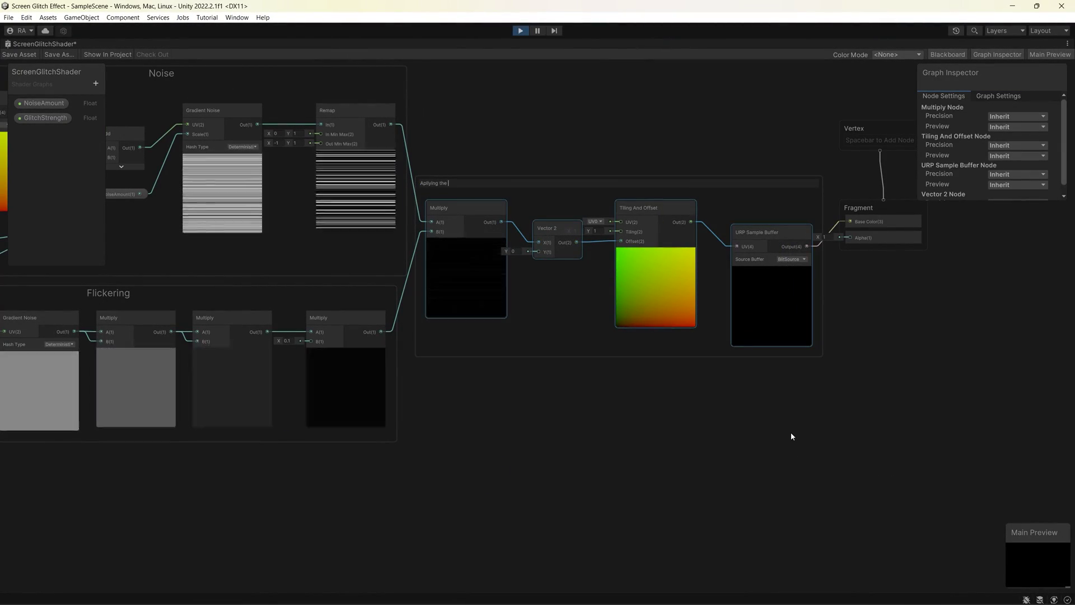
pyautogui.write('ying the gl')
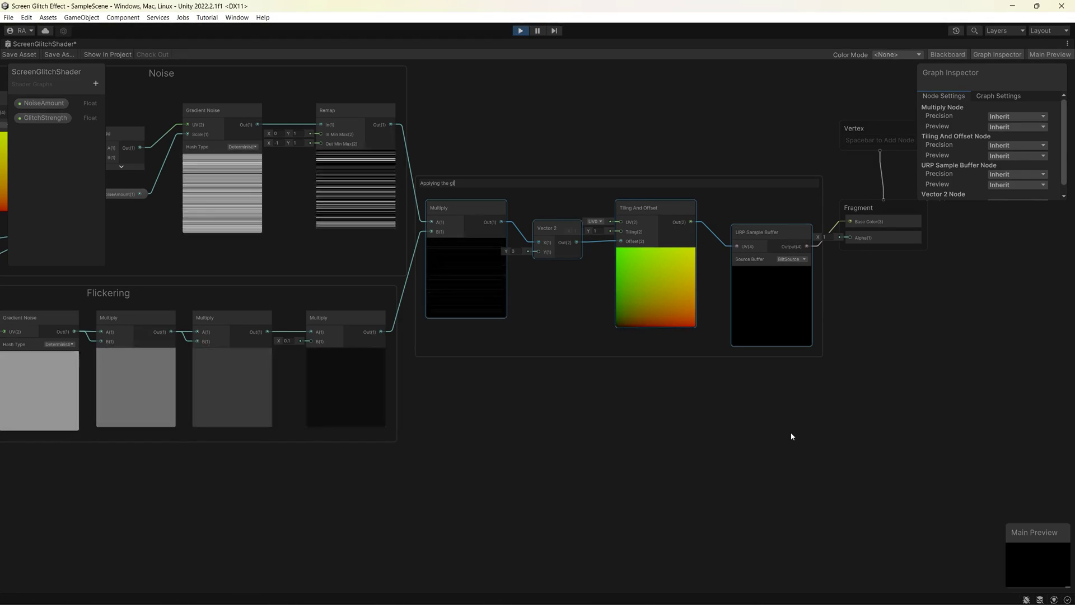
pyautogui.write('itch to the')
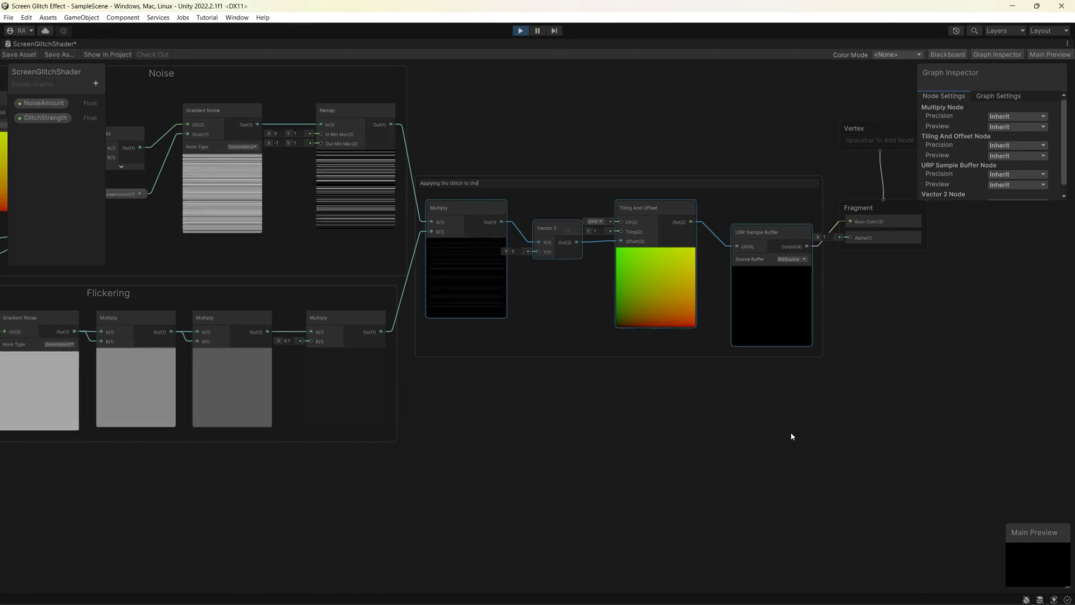
pyautogui.write(' Screen')
pyautogui.press('Return')
# - Move the three node groups together away from the Vertex and Fragment blocks to free up space
pyautogui.scroll(-3, 571, 358)
pyautogui.moveTo(623, 362); pyautogui.dragTo(735, 372, button='middle')
pyautogui.moveTo(228, 142); pyautogui.dragTo(704, 377)
pyautogui.moveTo(745, 251); pyautogui.dragTo(563, 245)
pyautogui.click(548, 177)
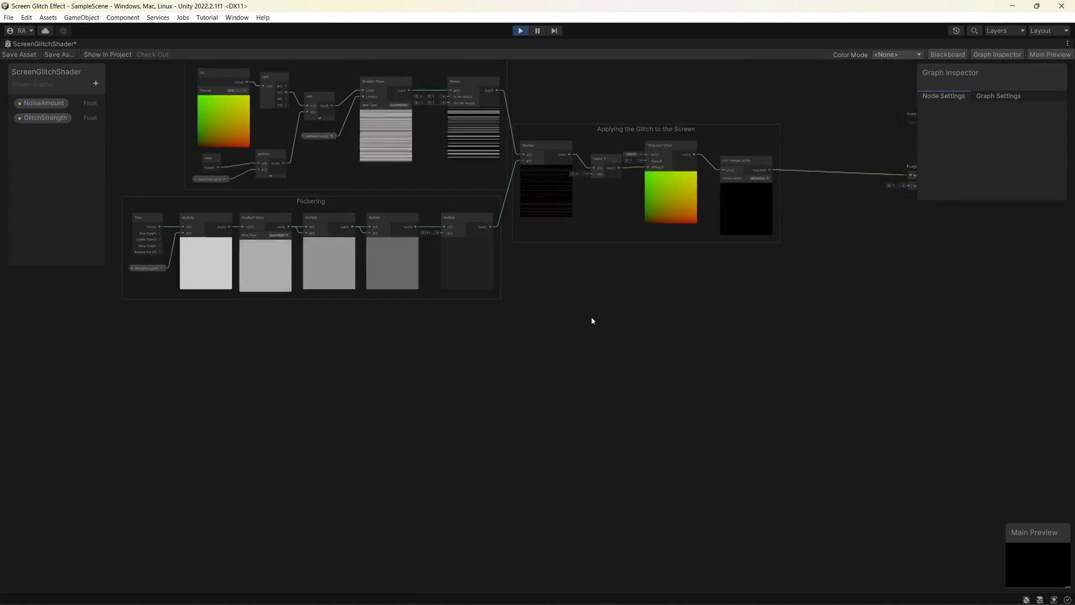
# - Add a Sine node in the empty area below the "Applying the Glitch to the Screen" group
pyautogui.scroll(3, 592, 320)
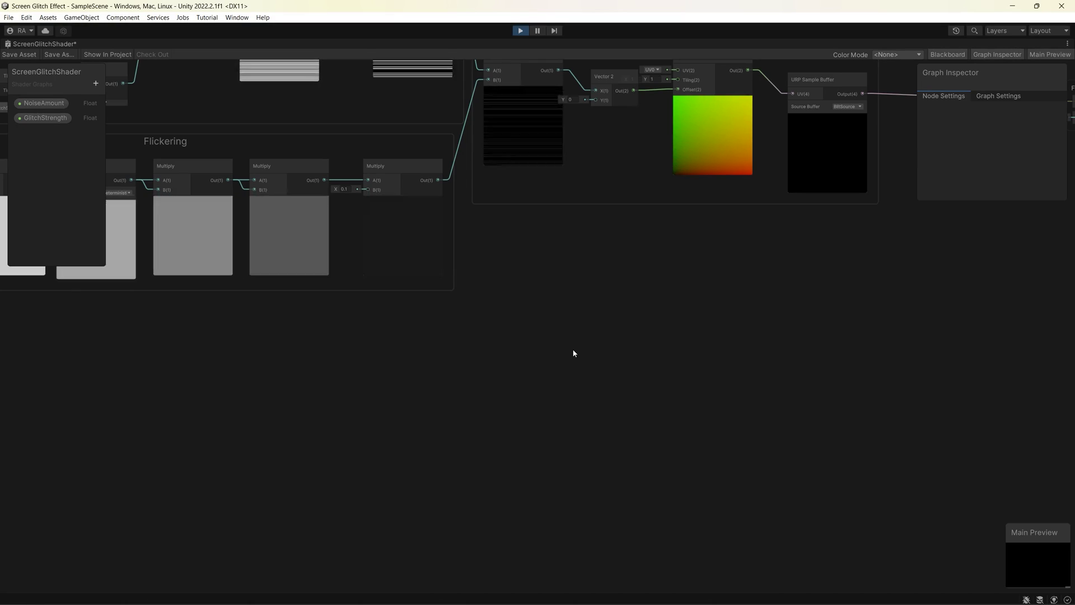
pyautogui.rightClick(652, 355)
pyautogui.click(676, 361)
pyautogui.write('sine')
pyautogui.click(703, 343)
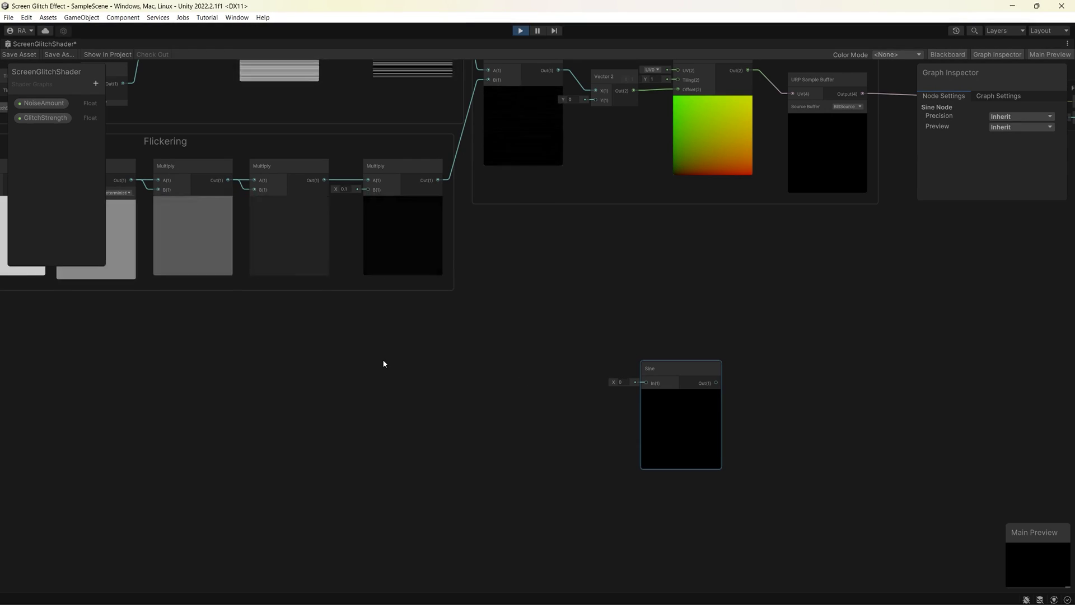
# - Add a second Tiling And Offset node ahead of the Sine node, below the Flickering group
pyautogui.rightClick(427, 355)
pyautogui.click(459, 360)
pyautogui.write('til')
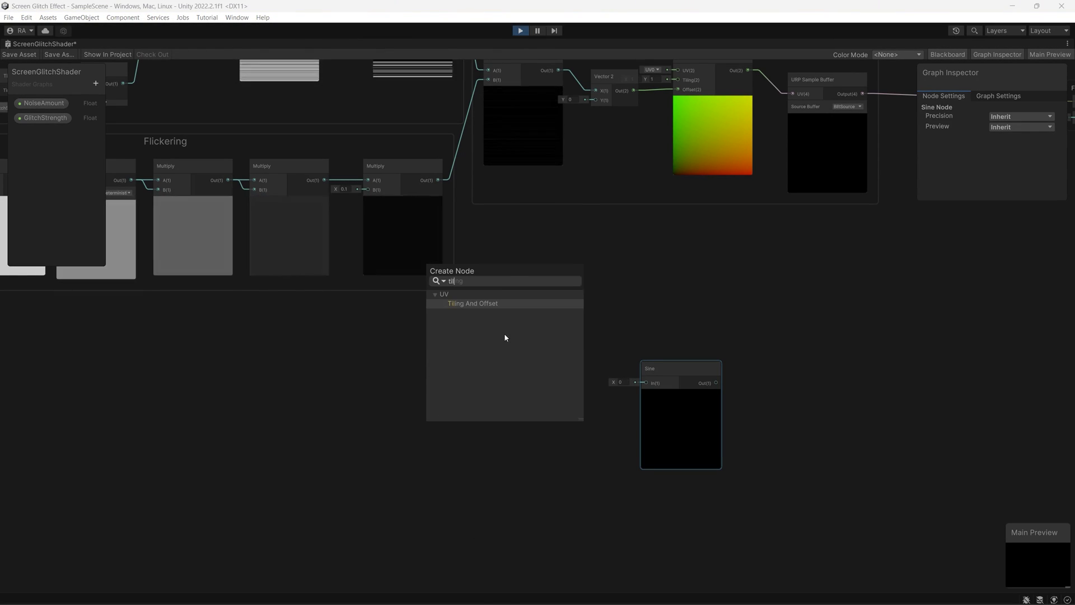
pyautogui.press('Return')
pyautogui.moveTo(482, 361); pyautogui.dragTo(402, 272, button='middle')
pyautogui.scroll(4, 402, 271)
# - Add a Split node fed by the new Tiling And Offset and connect its G output to the Sine input
pyautogui.moveTo(399, 274); pyautogui.dragTo(556, 343)
pyautogui.press('space')
pyautogui.write('split')
pyautogui.press('Return')
pyautogui.moveTo(583, 309); pyautogui.dragTo(567, 270)
pyautogui.moveTo(604, 320); pyautogui.dragTo(778, 392)
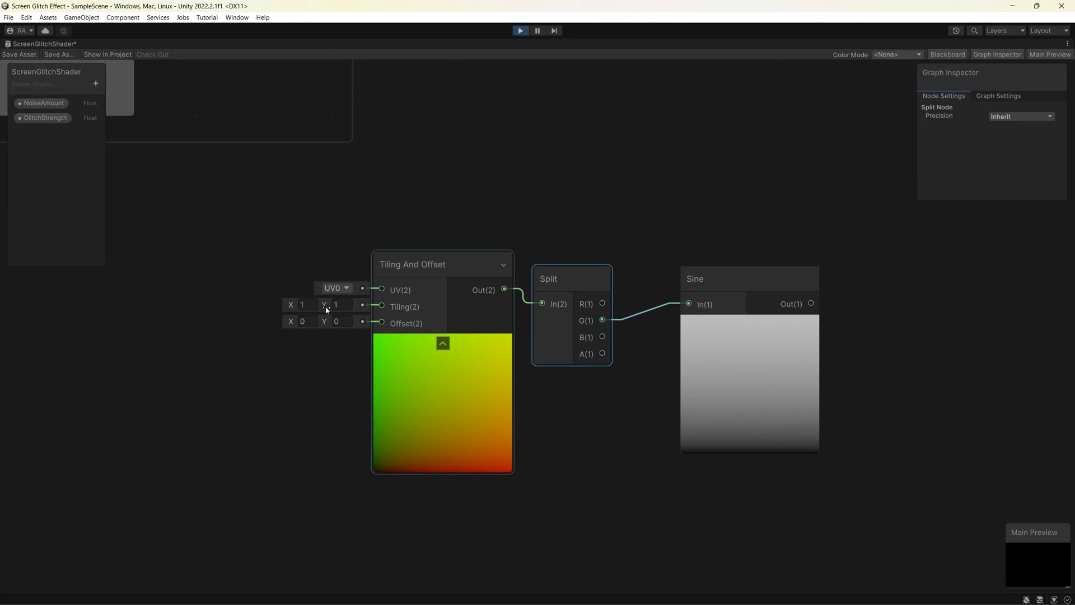
# - Set the Y tiling of the new Tiling And Offset node to 600
pyautogui.moveTo(327, 310); pyautogui.dragTo(975, 414)
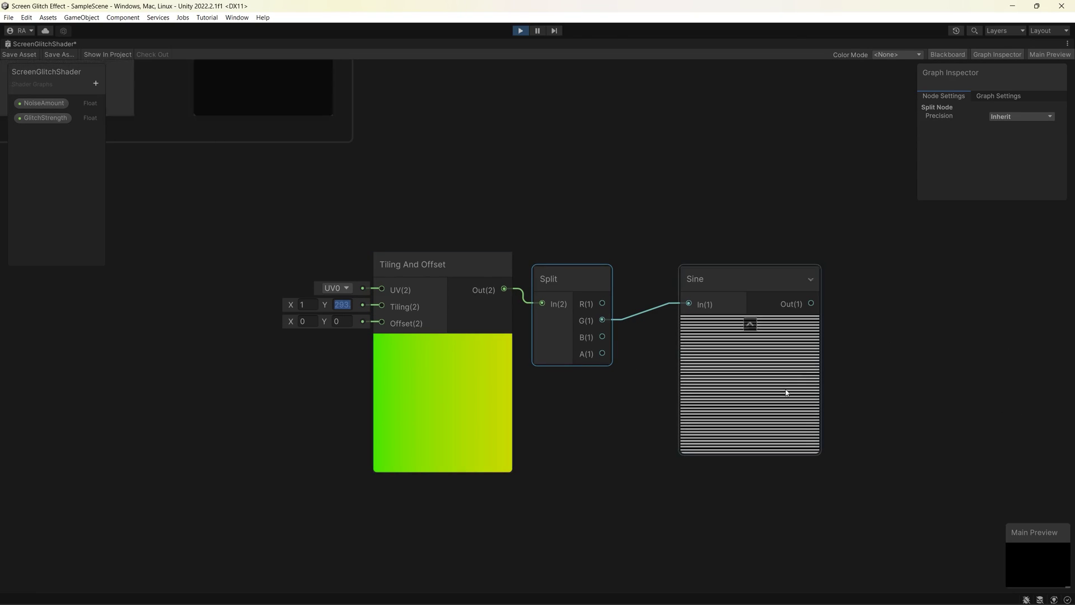
pyautogui.write('600')
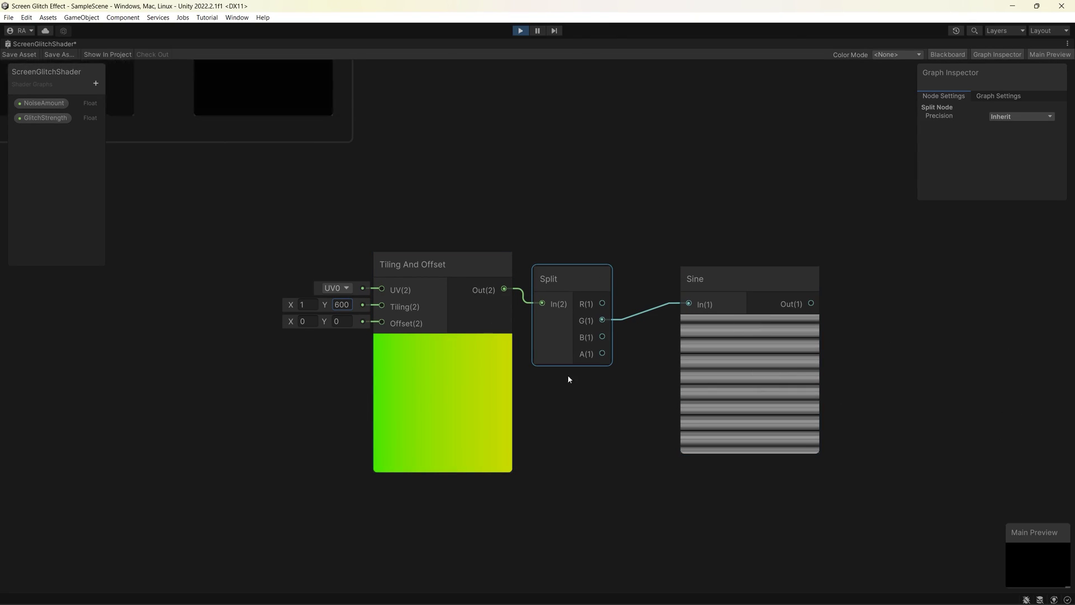
pyautogui.moveTo(559, 389); pyautogui.dragTo(578, 343, button='middle')
pyautogui.scroll(-1, 540, 312)
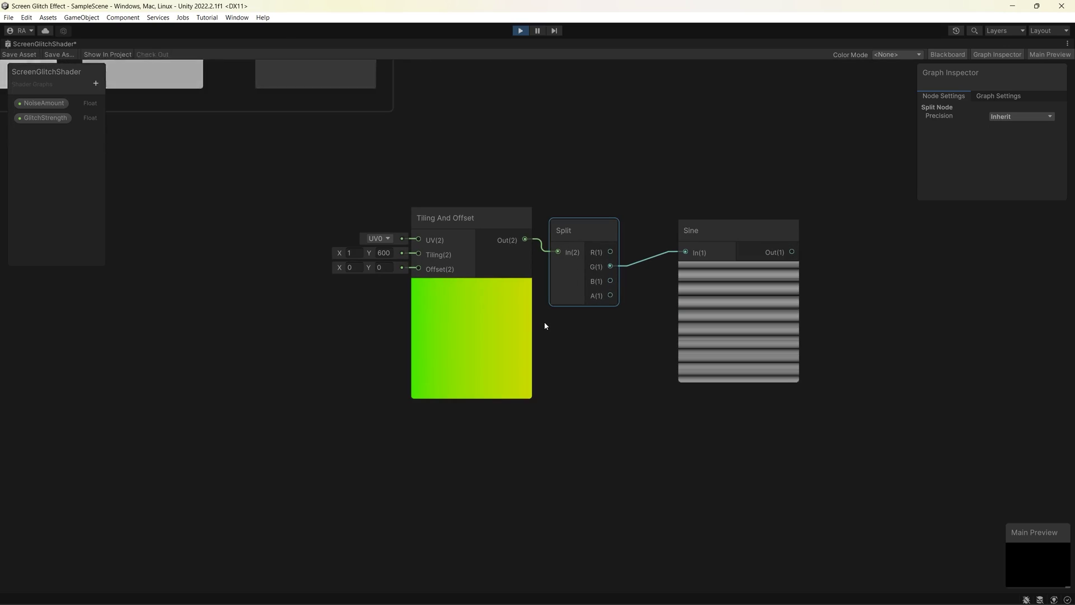
# - Move the Tiling And Offset, Split and Sine nodes beneath the Flickering group, placing Tiling And Offset and Split lower than Sine
pyautogui.moveTo(297, 363); pyautogui.dragTo(466, 401, button='middle')
pyautogui.scroll(-6, 465, 402)
pyautogui.scroll(1, 492, 349)
pyautogui.moveTo(492, 349); pyautogui.dragTo(737, 422)
pyautogui.moveTo(737, 422); pyautogui.dragTo(351, 402)
pyautogui.scroll(3, 367, 371)
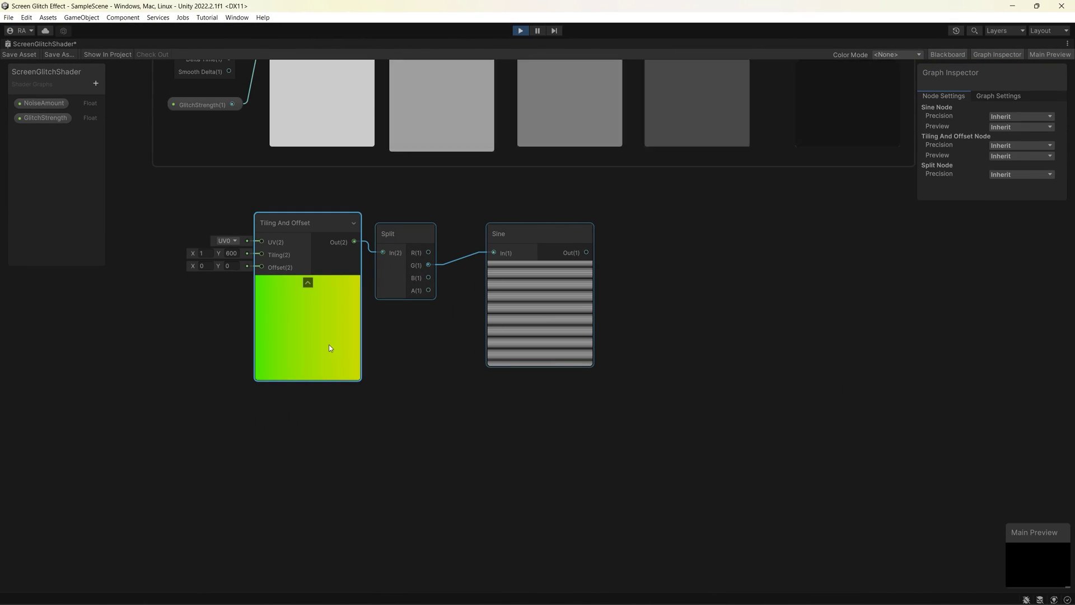
pyautogui.moveTo(291, 206); pyautogui.dragTo(402, 290)
pyautogui.moveTo(402, 290); pyautogui.dragTo(384, 366)
pyautogui.moveTo(387, 241); pyautogui.dragTo(465, 346, button='middle')
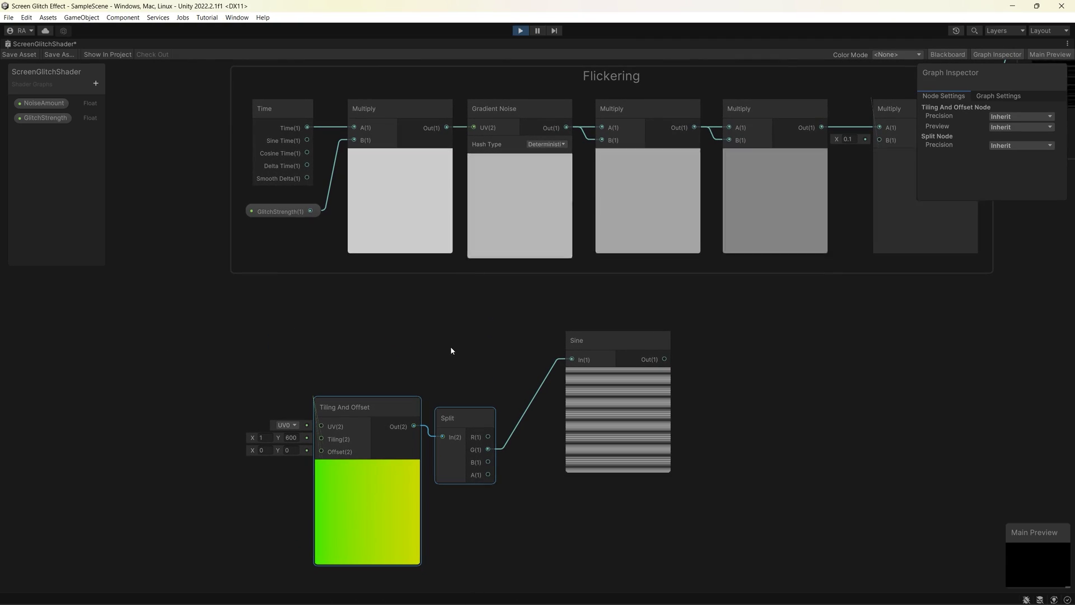
# - Insert an Add node before Sine, connecting Flickering's first Multiply to its A input and Split's G output to B
pyautogui.press('space')
pyautogui.write('add')
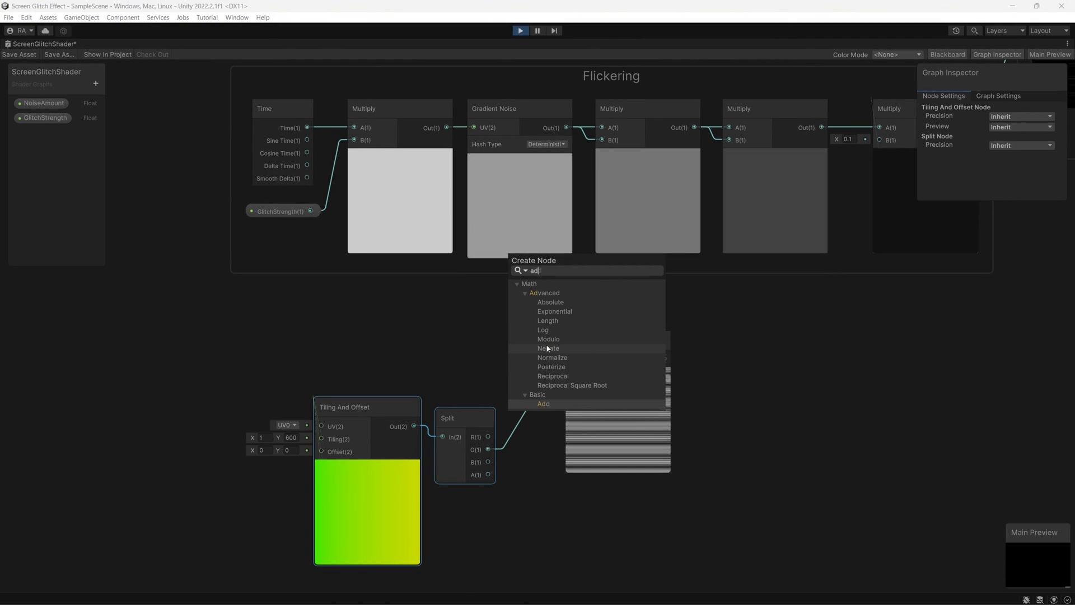
pyautogui.press('Return')
pyautogui.moveTo(534, 361); pyautogui.dragTo(500, 335)
pyautogui.moveTo(620, 340); pyautogui.dragTo(721, 338)
pyautogui.moveTo(504, 336); pyautogui.dragTo(543, 339)
pyautogui.moveTo(447, 127); pyautogui.dragTo(528, 356)
pyautogui.moveTo(489, 449); pyautogui.dragTo(529, 370)
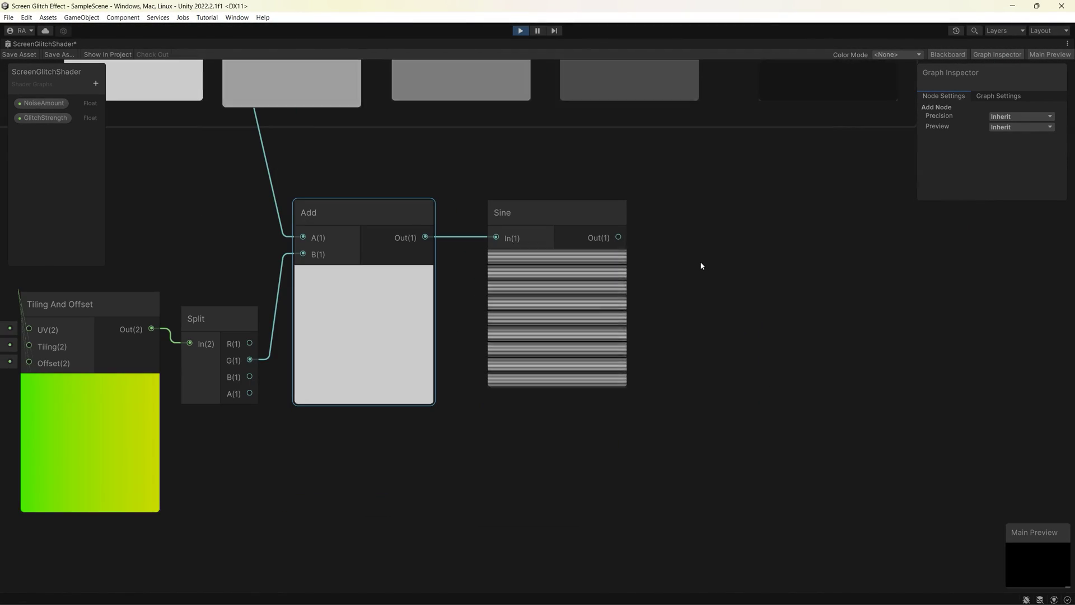
# - Add a Clamp node after Sine and connect the Sine output to its In input
pyautogui.rightClick(701, 265)
pyautogui.click(715, 270)
pyautogui.write('clamp')
pyautogui.click(735, 269)
pyautogui.moveTo(735, 290); pyautogui.dragTo(715, 245)
pyautogui.moveTo(618, 237); pyautogui.dragTo(720, 228)
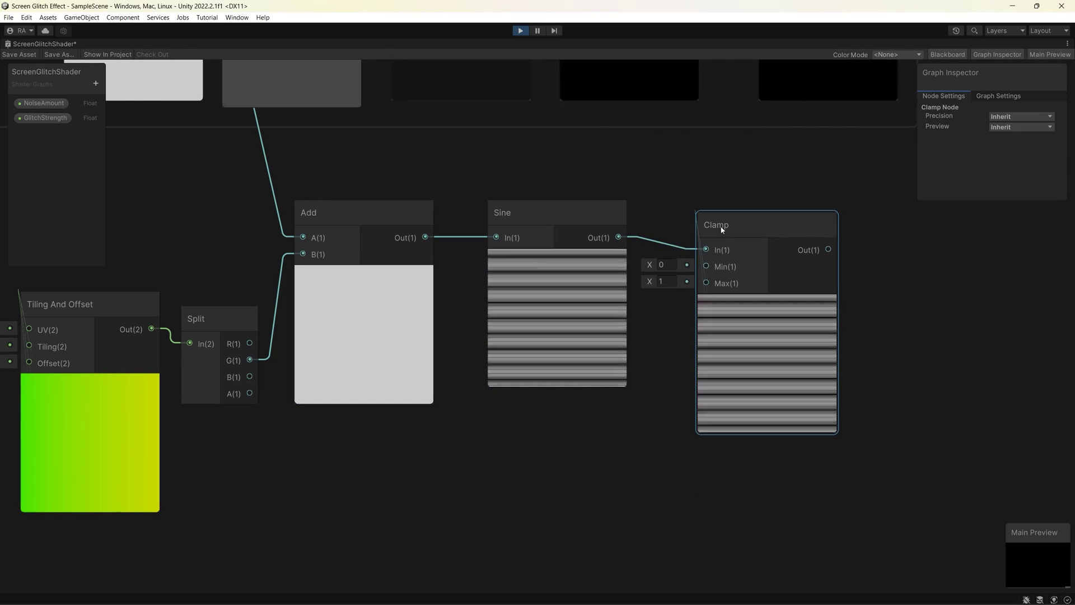
# - Add a Float property named ScanLinesStrength to the graph and place its node beneath Sine, before Clamp
pyautogui.click(96, 83)
pyautogui.click(228, 104)
pyautogui.write('ScanL')
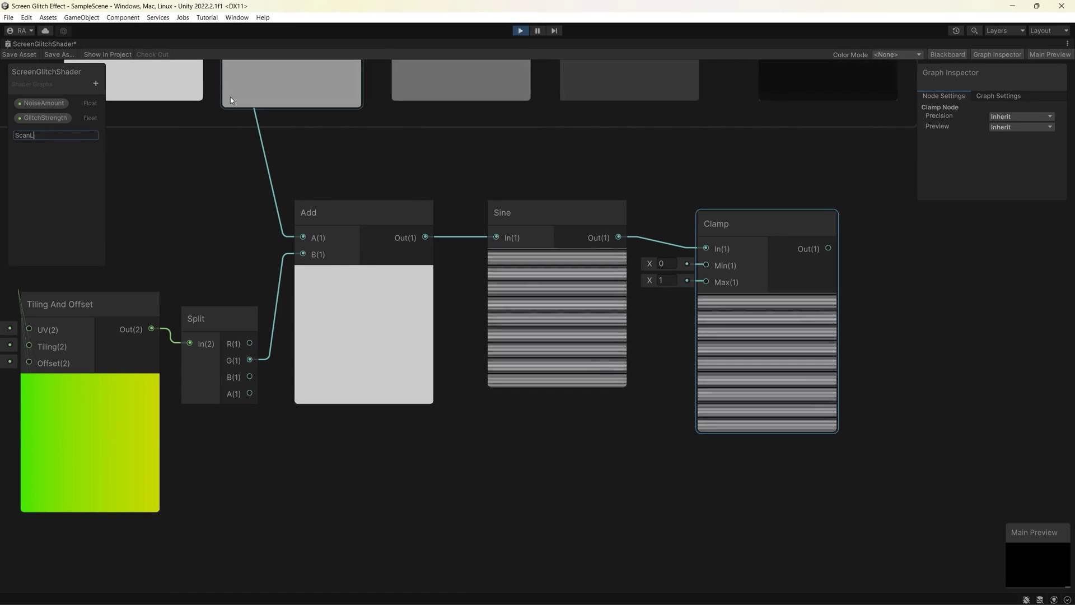
pyautogui.write('inesStrength')
pyautogui.press('Return')
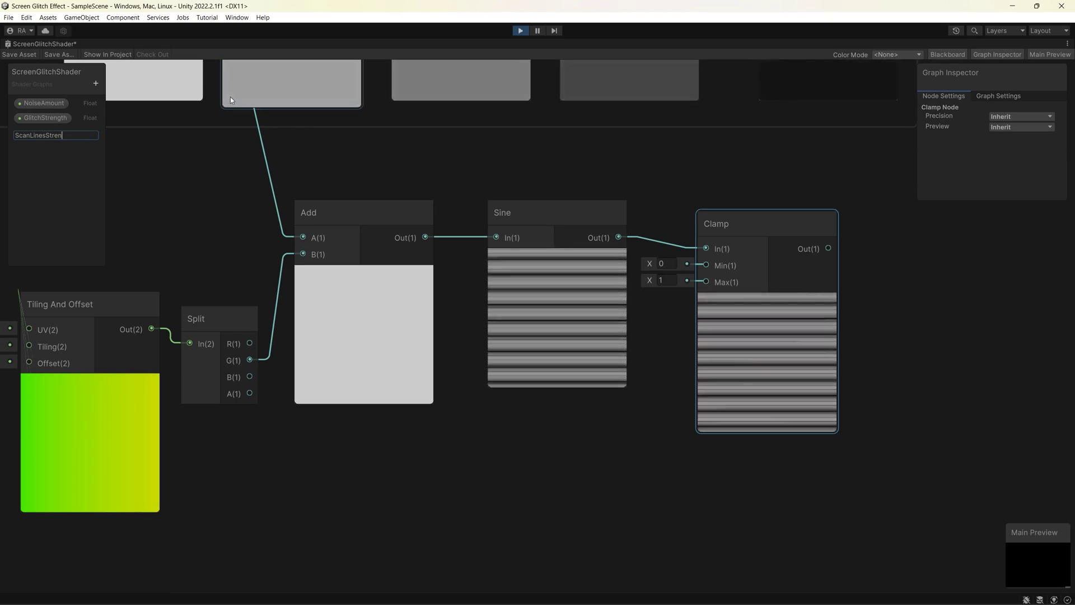
pyautogui.moveTo(51, 132); pyautogui.dragTo(588, 423)
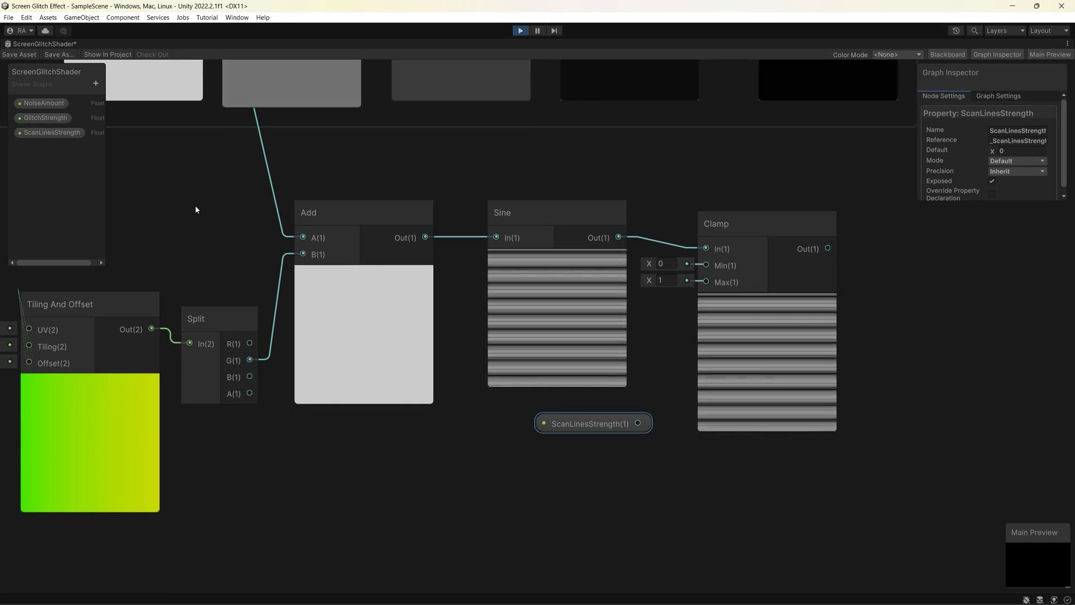
# - Switch the ScanLinesStrength property to Slider mode and connect its node to Clamp's Min input
pyautogui.moveTo(106, 166); pyautogui.dragTo(131, 166)
pyautogui.click(1016, 161)
pyautogui.click(1009, 184)
pyautogui.moveTo(603, 424); pyautogui.dragTo(709, 264)
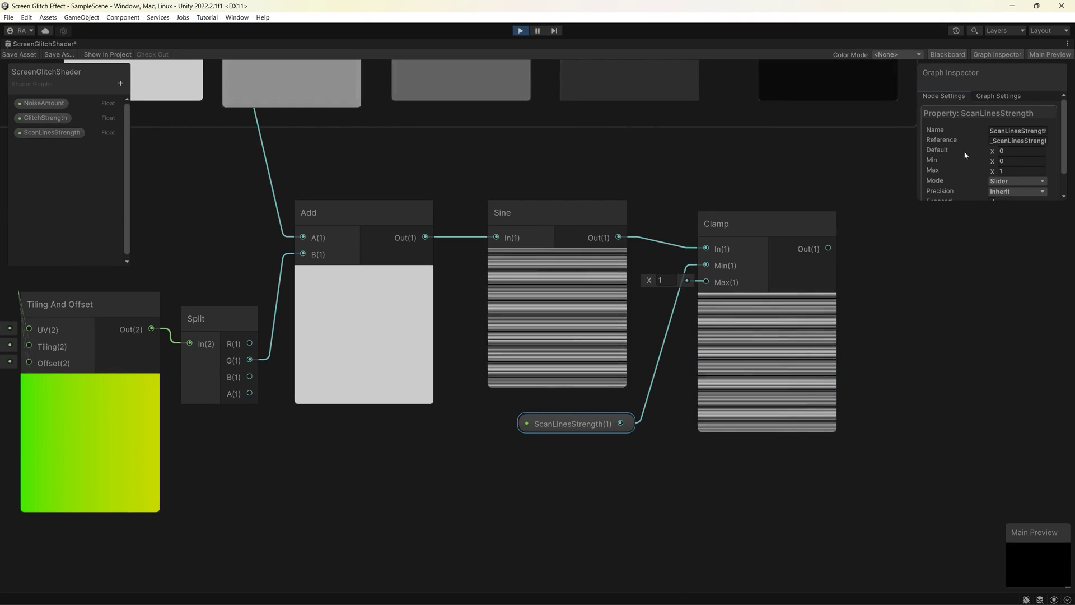
# - Try ScanLinesStrength's default value at 1 to compare the Clamp preview, and return the default to 0
pyautogui.moveTo(998, 152)
pyautogui.mouseDown()
pyautogui.moveTo(1034, 157)
pyautogui.moveTo(989, 157)
pyautogui.mouseUp()
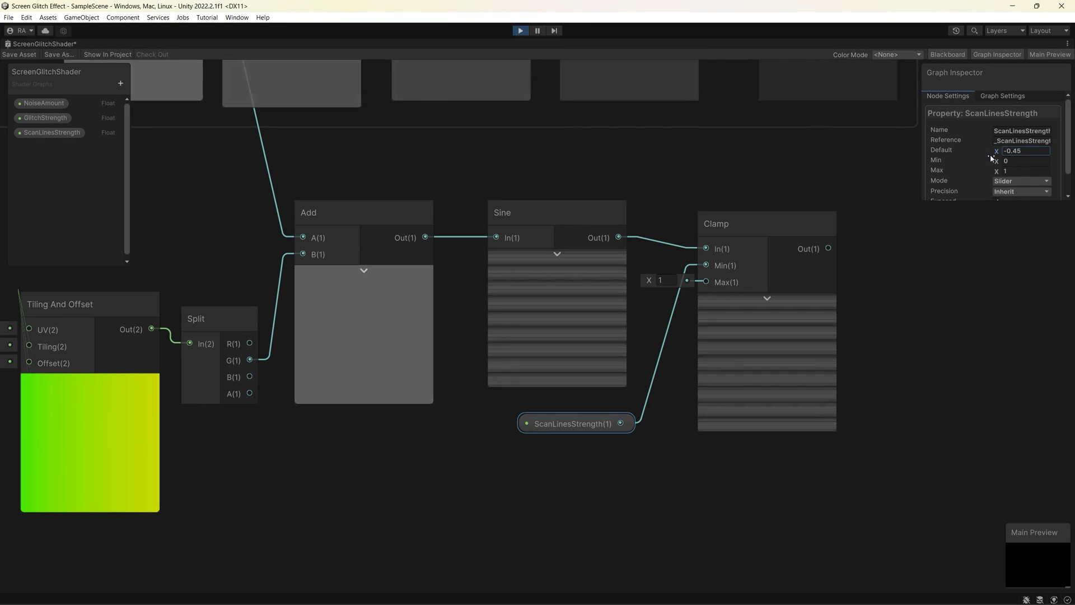
pyautogui.click(1026, 150)
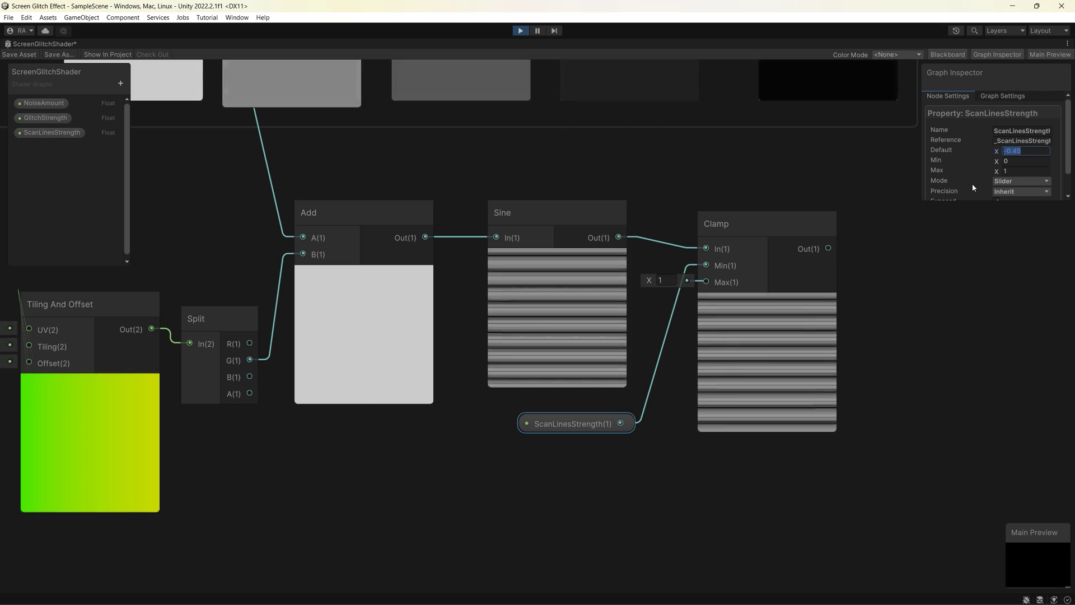
pyautogui.write('1')
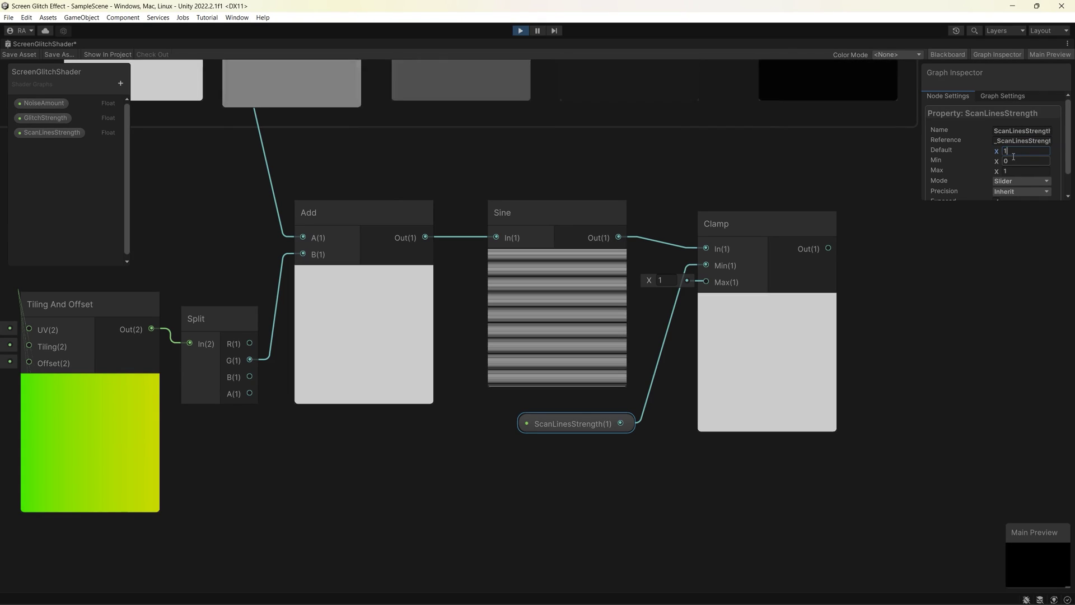
pyautogui.doubleClick(1013, 150)
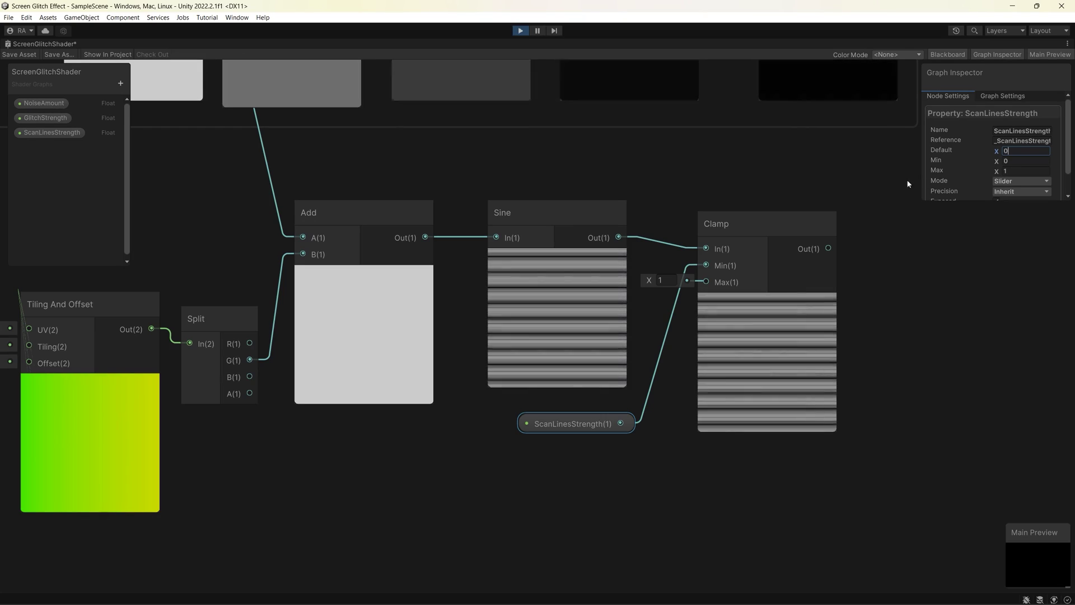
# - Add a Multiply node taking URP Sample Buffer's output in A and Clamp's output in B, and connect its output to Base Color
pyautogui.moveTo(749, 220); pyautogui.dragTo(742, 214)
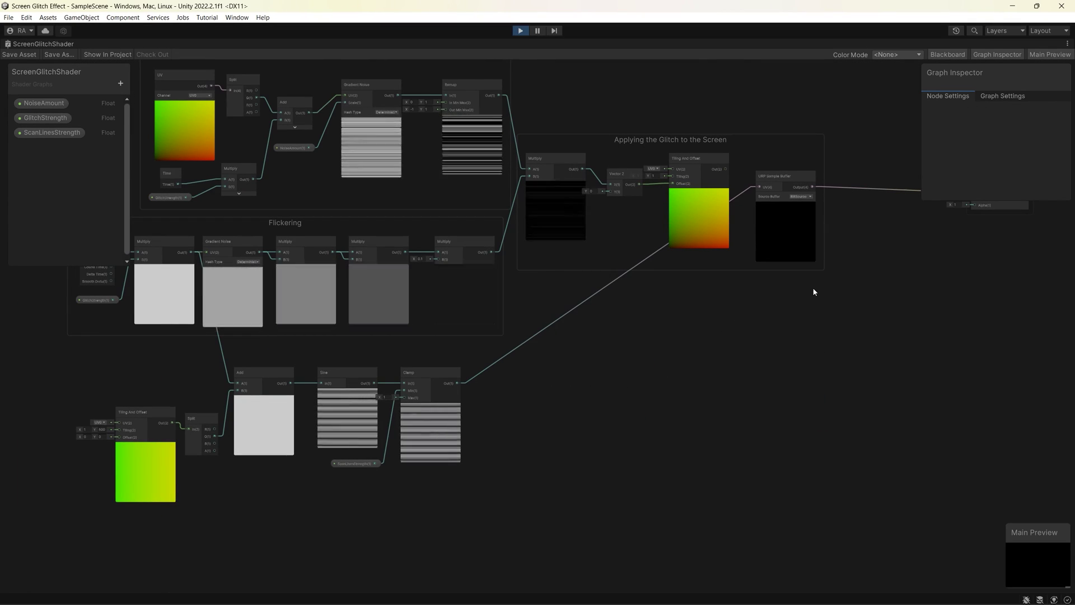
pyautogui.rightClick(849, 279)
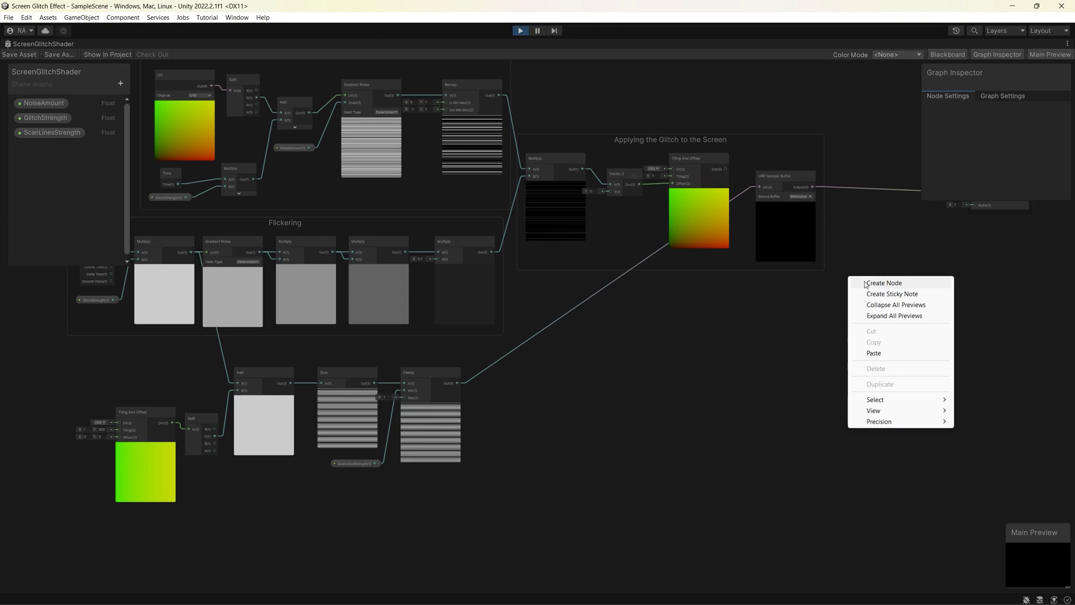
pyautogui.click(865, 283)
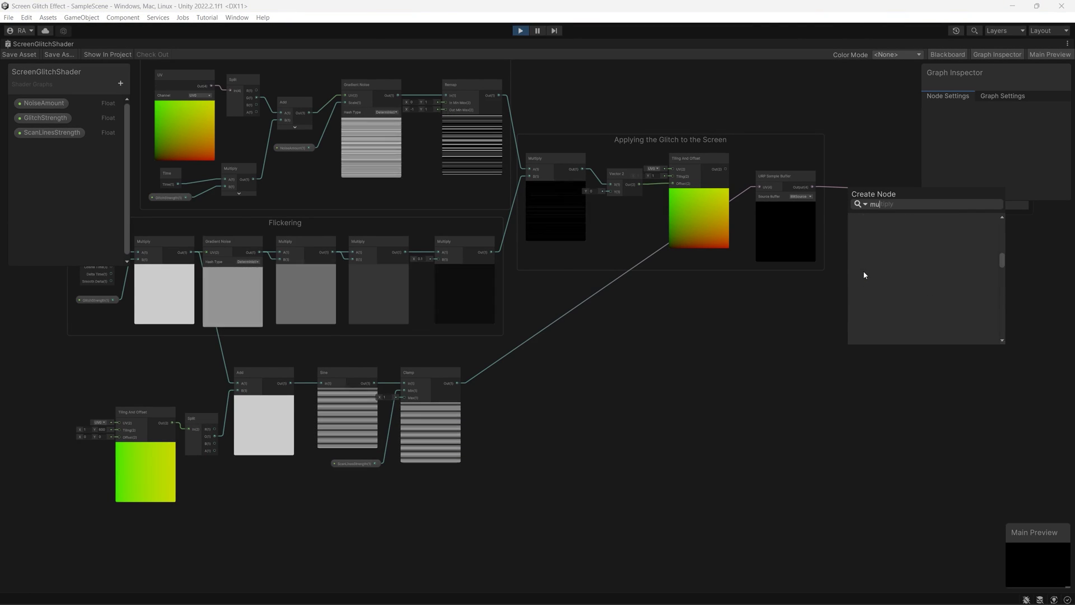
pyautogui.press('Return')
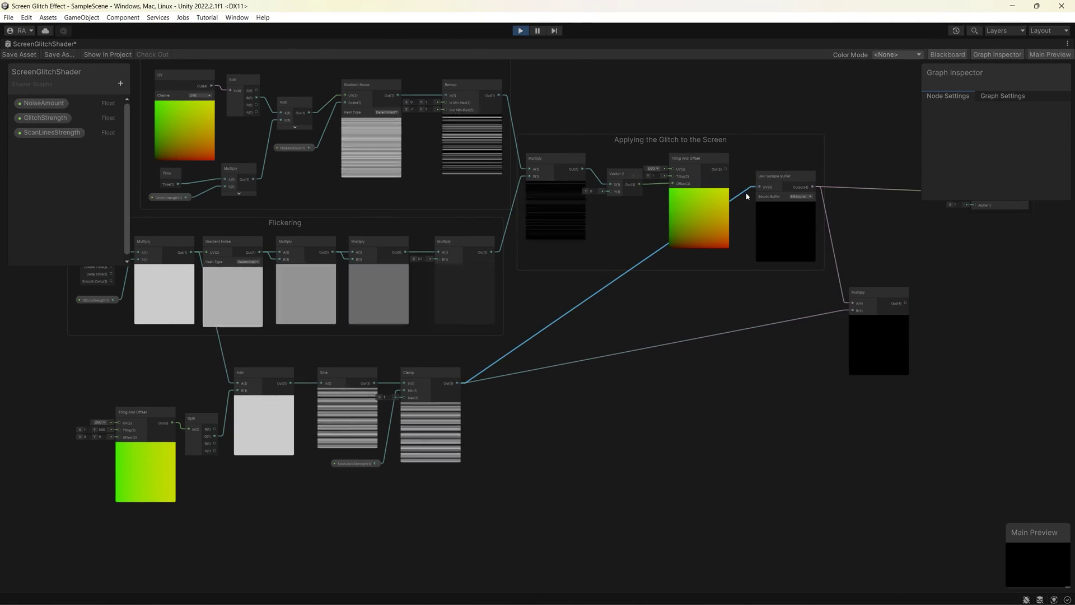
pyautogui.moveTo(946, 313); pyautogui.dragTo(855, 325, button='middle')
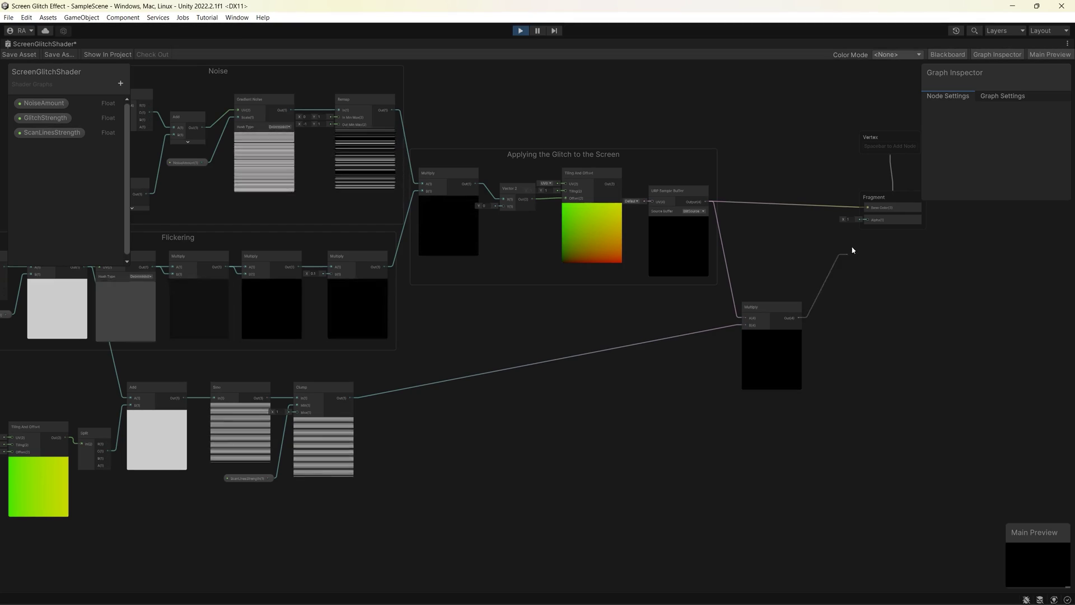
# - Save the shader graph and inspect the scan lines in the maximized Game view
pyautogui.click(18, 55)
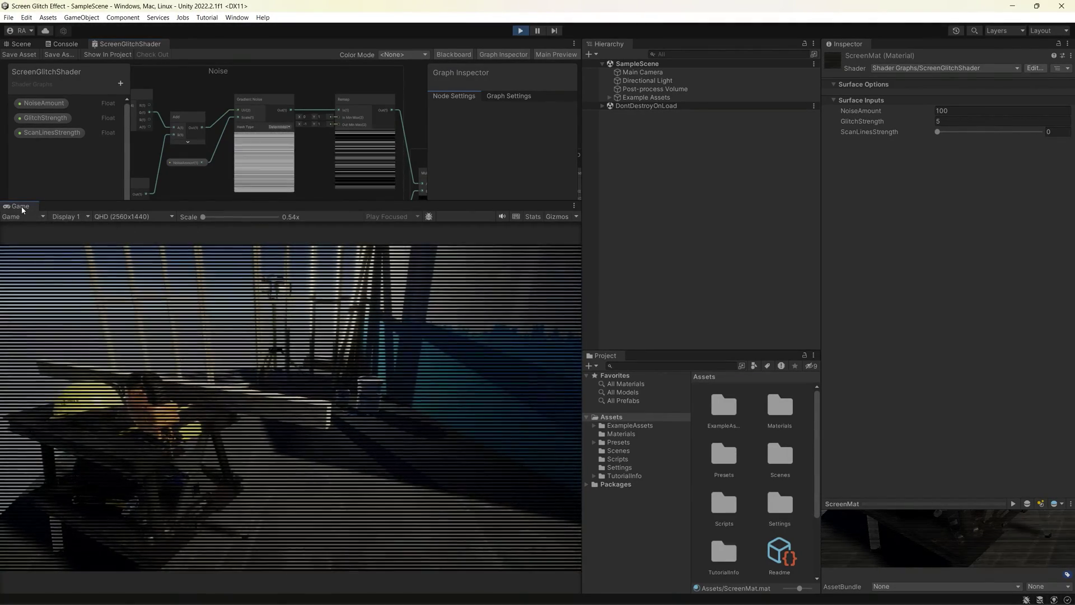
pyautogui.hotkey('shift', 'space')
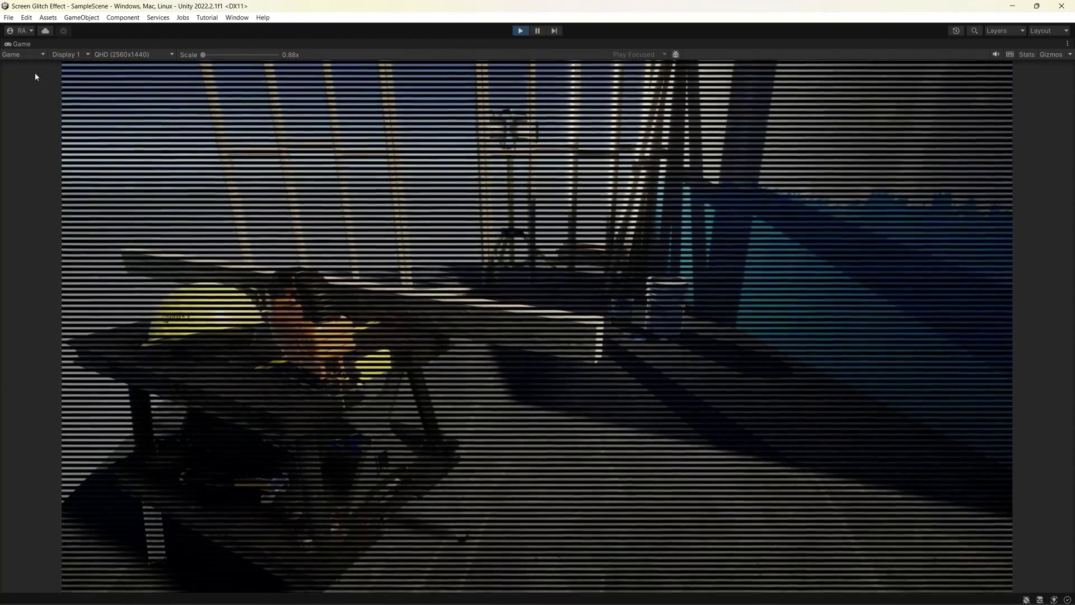
pyautogui.hotkey('shift', 'space')
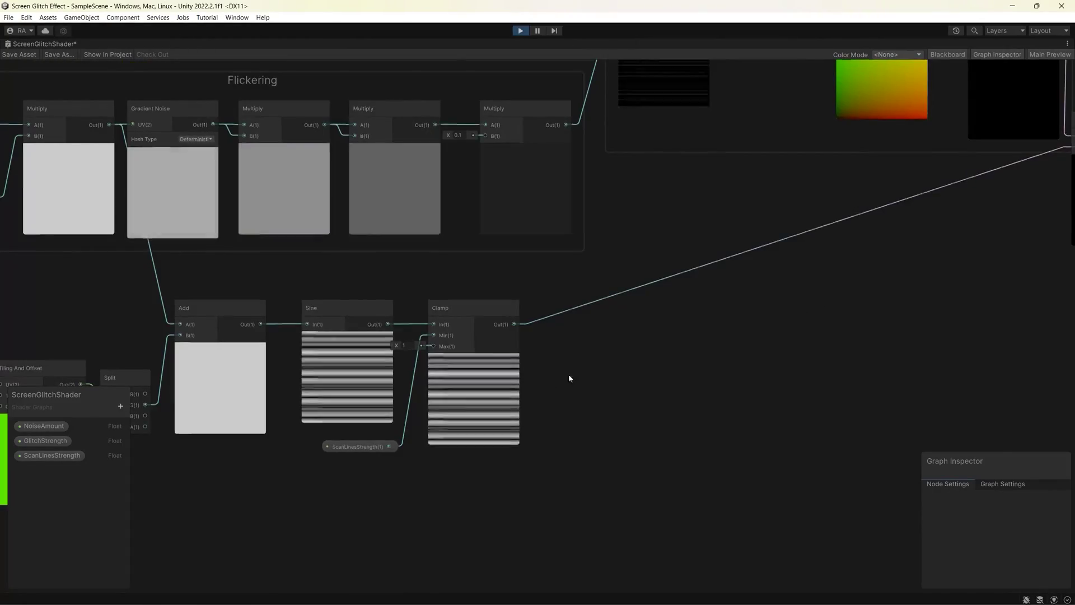
pyautogui.scroll(2, 569, 379)
pyautogui.rightClick(716, 306)
pyautogui.click(723, 309)
pyautogui.write('re')
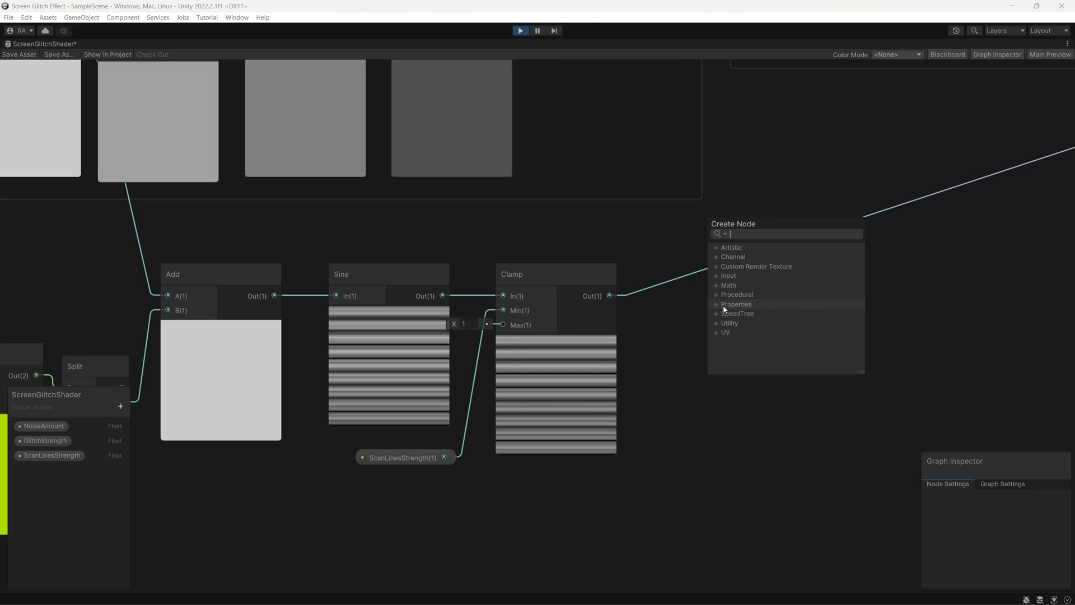
pyautogui.press('Return')
pyautogui.hotkey('ctrl', 'z')
# - Add a Remap node after Clamp, connect Clamp's output to its In input, and set the Out Min Max X value to 0.2
pyautogui.rightClick(707, 306)
pyautogui.click(742, 312)
pyautogui.write('rem')
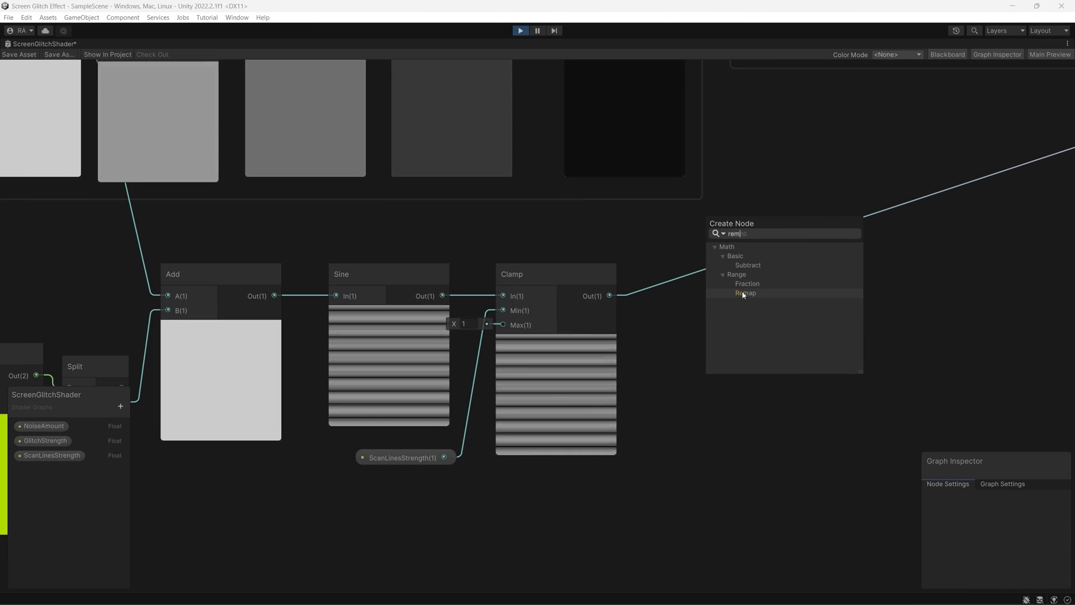
pyautogui.click(745, 292)
pyautogui.moveTo(610, 295); pyautogui.dragTo(695, 306)
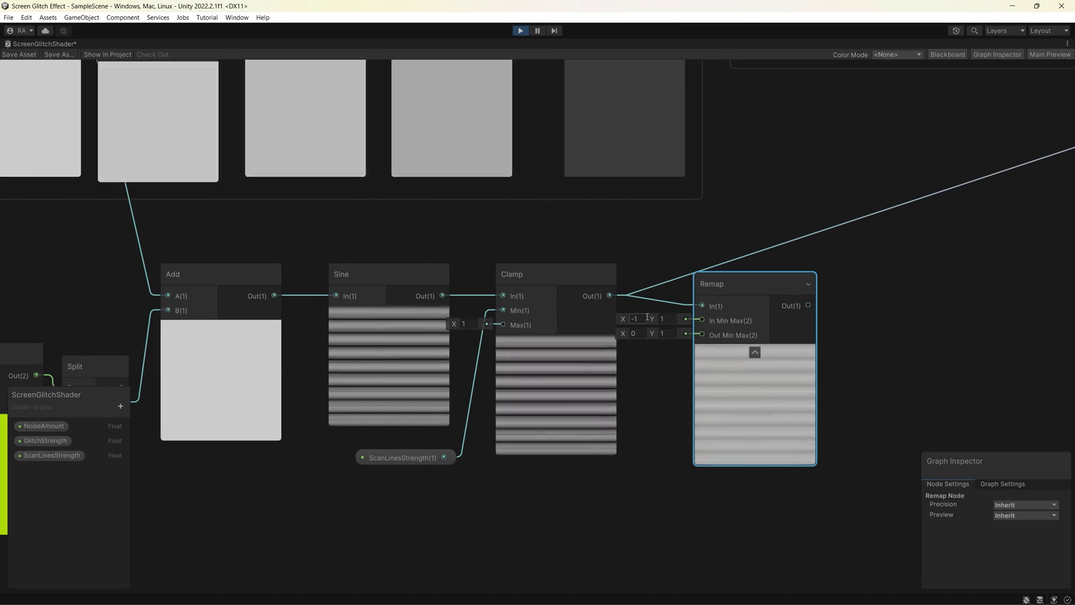
pyautogui.click(639, 333)
pyautogui.write('0.2')
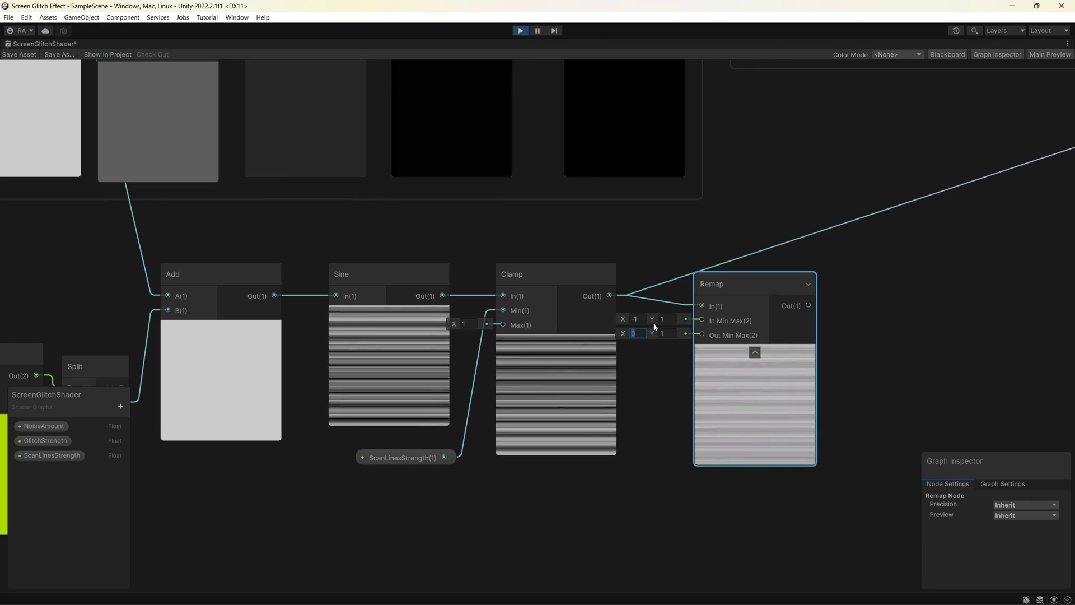
# - Connect Remap's output to the final Multiply node's B input in place of Clamp, and save the graph
pyautogui.moveTo(808, 305); pyautogui.dragTo(979, 130)
pyautogui.moveTo(869, 237); pyautogui.dragTo(485, 374, button='middle')
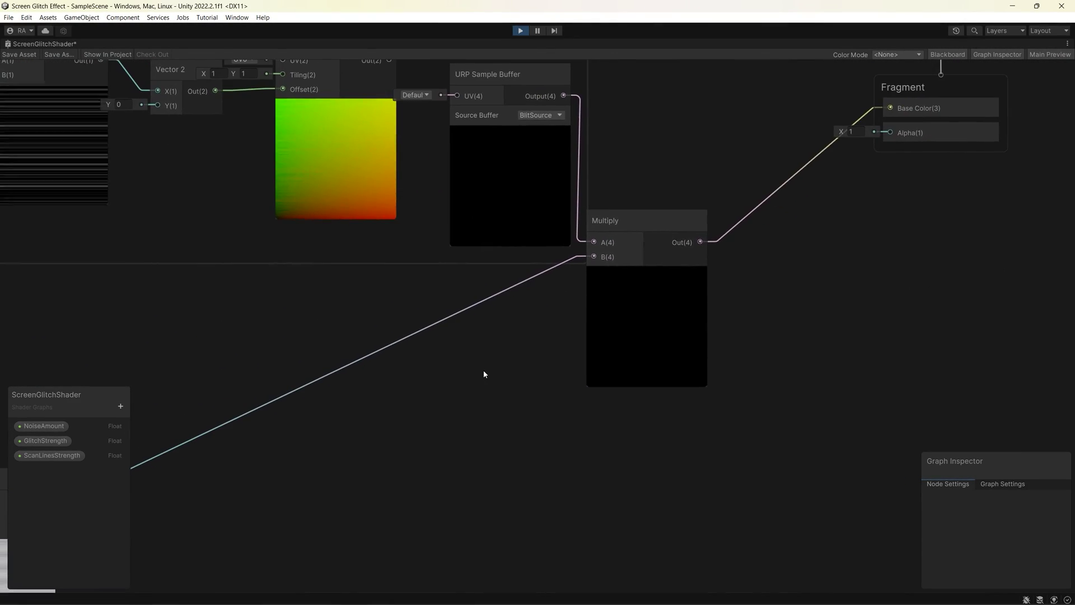
pyautogui.click(19, 55)
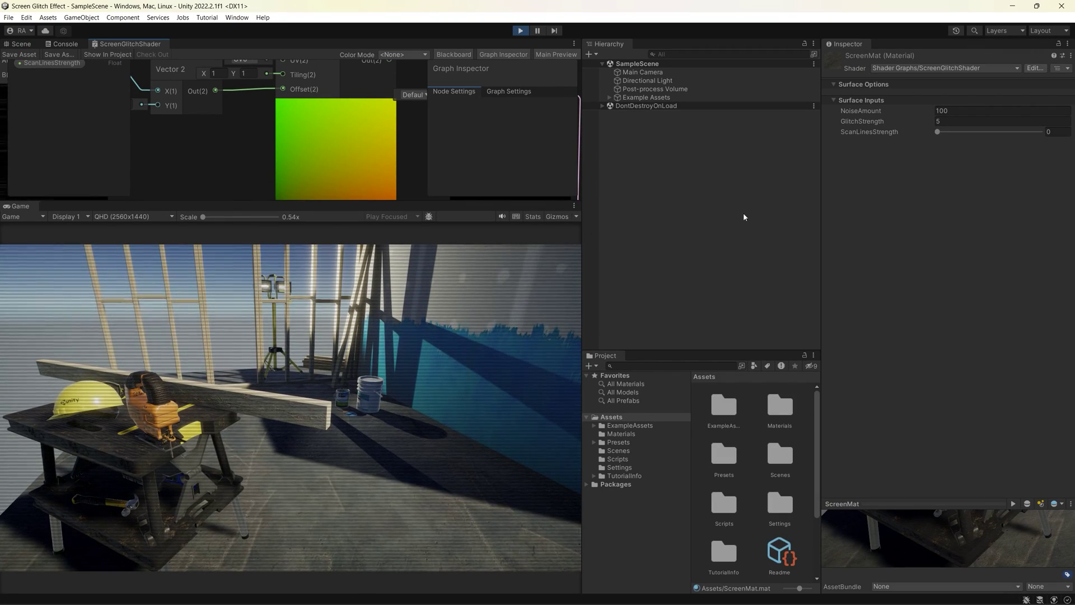
# - Vary ScanLinesStrength on the ScreenMat material to preview the scan line intensity in the Game view
pyautogui.moveTo(939, 132); pyautogui.dragTo(877, 141)
pyautogui.hotkey('shift', 'space')
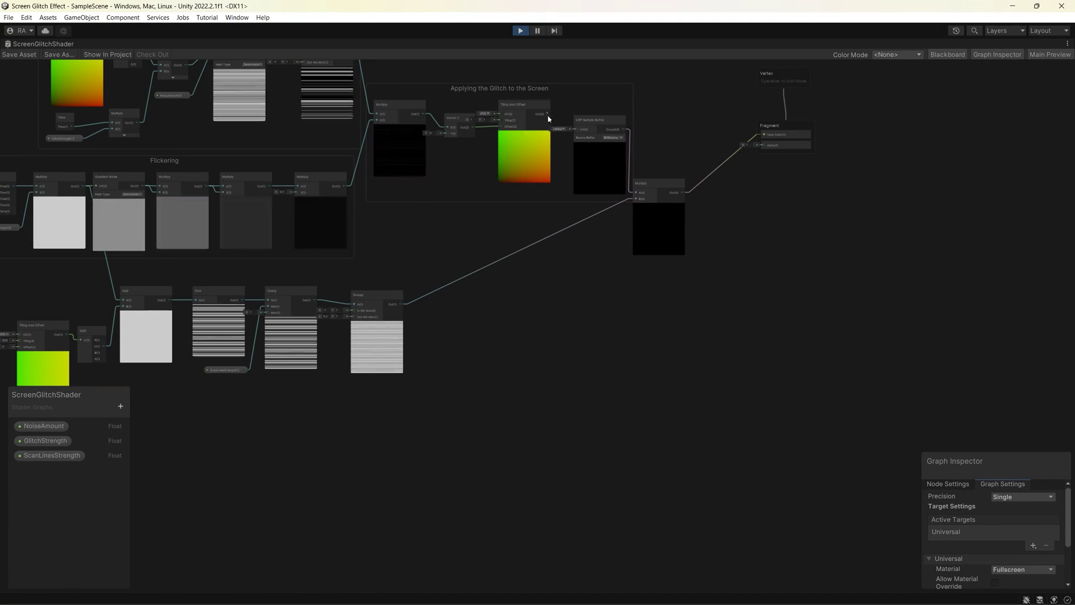
# - Group the nodes from Tiling And Offset through Remap under the title Scanlines and reposition the group slightly
pyautogui.moveTo(444, 301); pyautogui.dragTo(791, 236, button='middle')
pyautogui.scroll(2, 791, 235)
pyautogui.moveTo(139, 208); pyautogui.dragTo(734, 392)
pyautogui.rightClick(699, 308)
pyautogui.click(740, 458)
pyautogui.scroll(3, 472, 416)
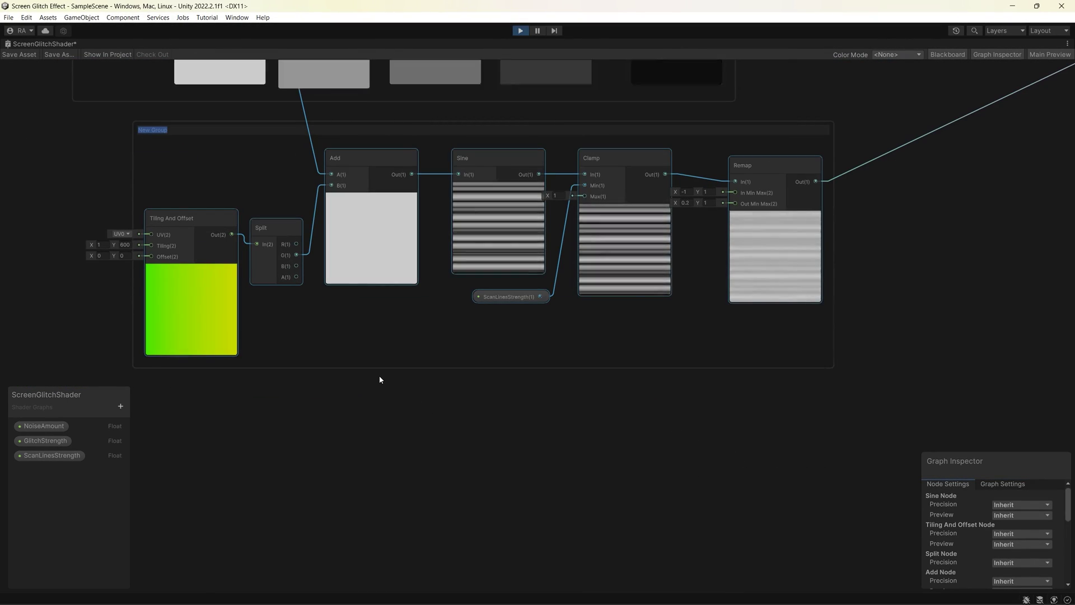
pyautogui.write('Scanlines')
pyautogui.press('Return')
pyautogui.moveTo(495, 135); pyautogui.dragTo(489, 131)
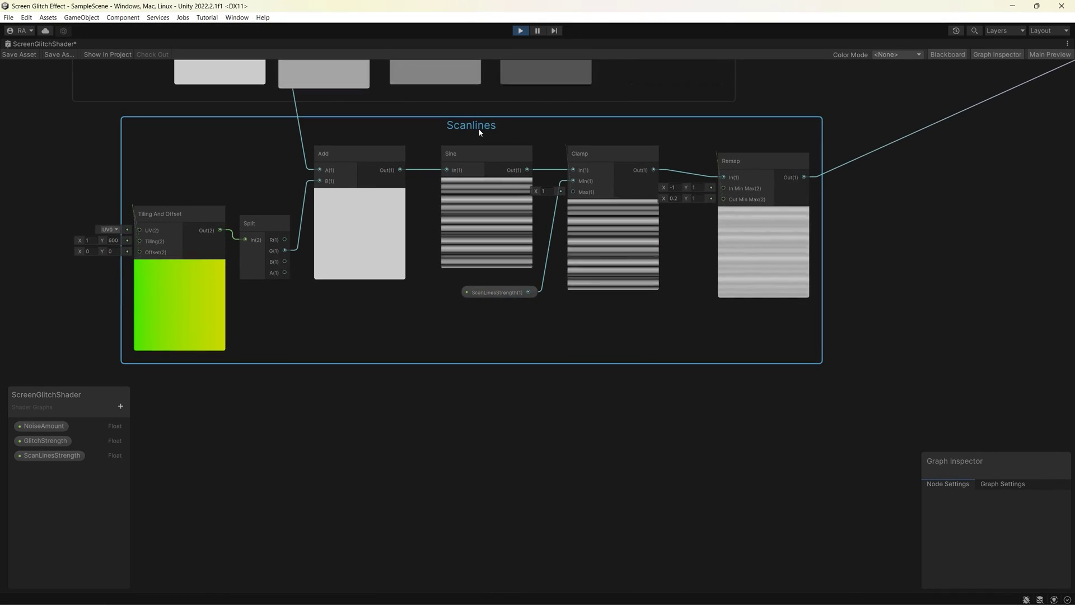
pyautogui.moveTo(488, 128); pyautogui.dragTo(457, 137, button='middle')
# - Move the final Multiply node away from the URP Sample Buffer node and align the Fragment block level with it
pyautogui.moveTo(766, 157)
pyautogui.mouseDown(button='middle')
pyautogui.moveTo(552, 245)
pyautogui.moveTo(338, 389)
pyautogui.mouseUp(button='middle')
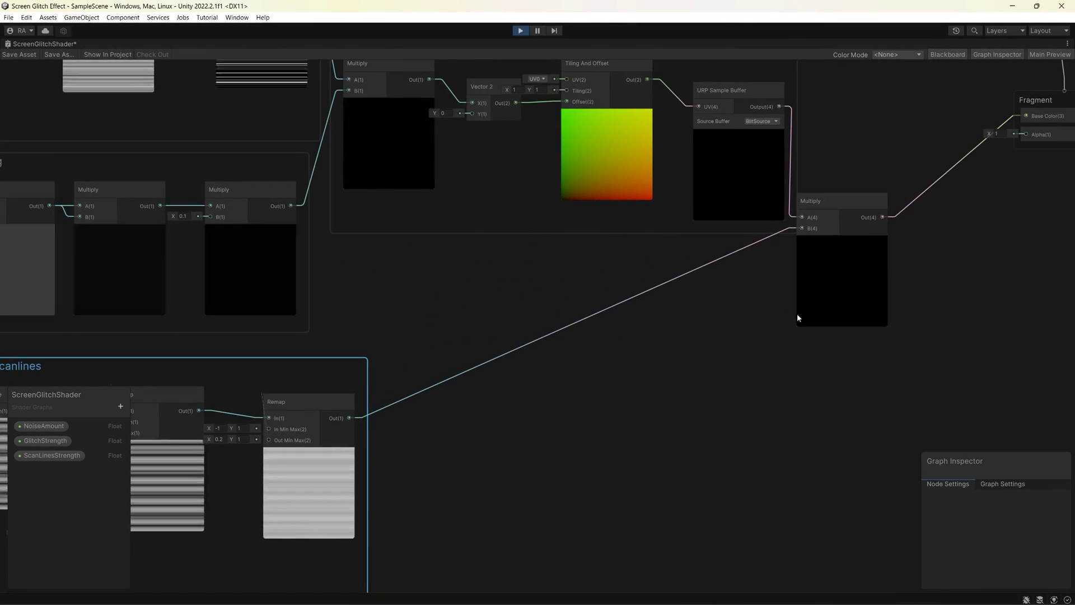
pyautogui.moveTo(784, 316); pyautogui.dragTo(643, 373, button='middle')
pyautogui.moveTo(691, 245); pyautogui.dragTo(733, 250)
pyautogui.moveTo(906, 155); pyautogui.dragTo(905, 255)
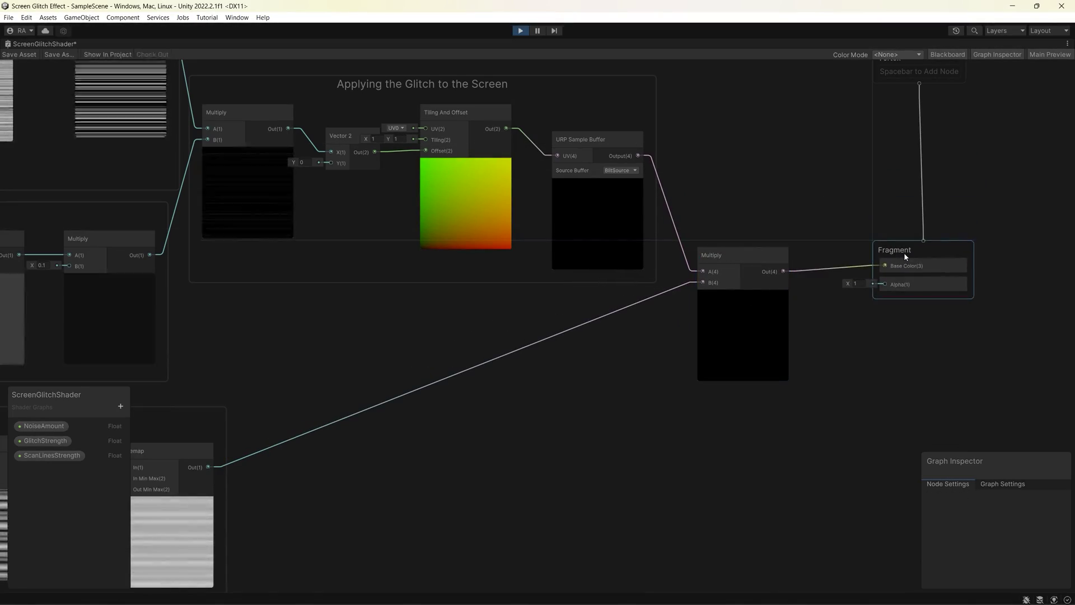
# - Vary GlitchStrength and NoiseAmount on the ScreenMat material to preview the glitch in the Game view
pyautogui.doubleClick(31, 46)
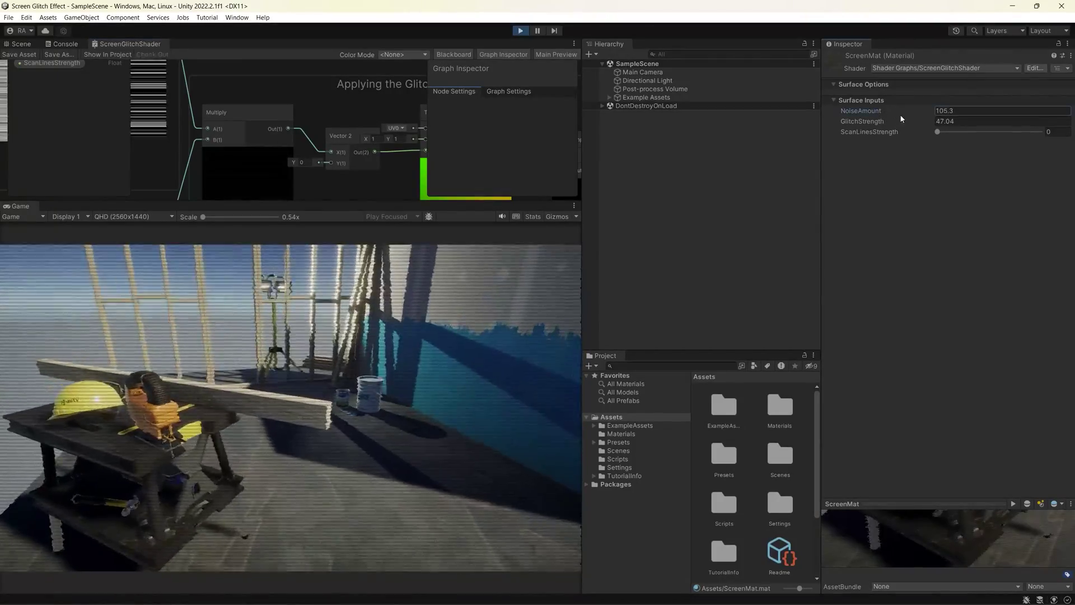
pyautogui.moveTo(877, 115)
pyautogui.mouseDown()
pyautogui.moveTo(867, 118)
pyautogui.moveTo(883, 125)
pyautogui.mouseUp()
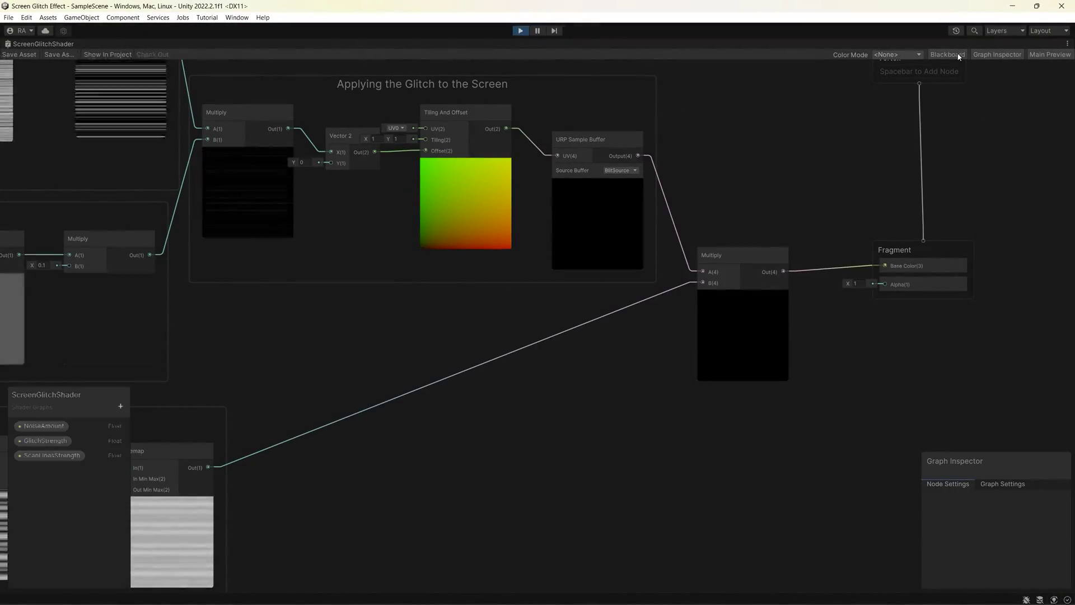
# - Switch the NoiseAmount and GlitchStrength properties to Slider mode and save the shader graph
pyautogui.moveTo(61, 403); pyautogui.dragTo(85, 131)
pyautogui.click(76, 156)
pyautogui.moveTo(952, 460); pyautogui.dragTo(918, 138)
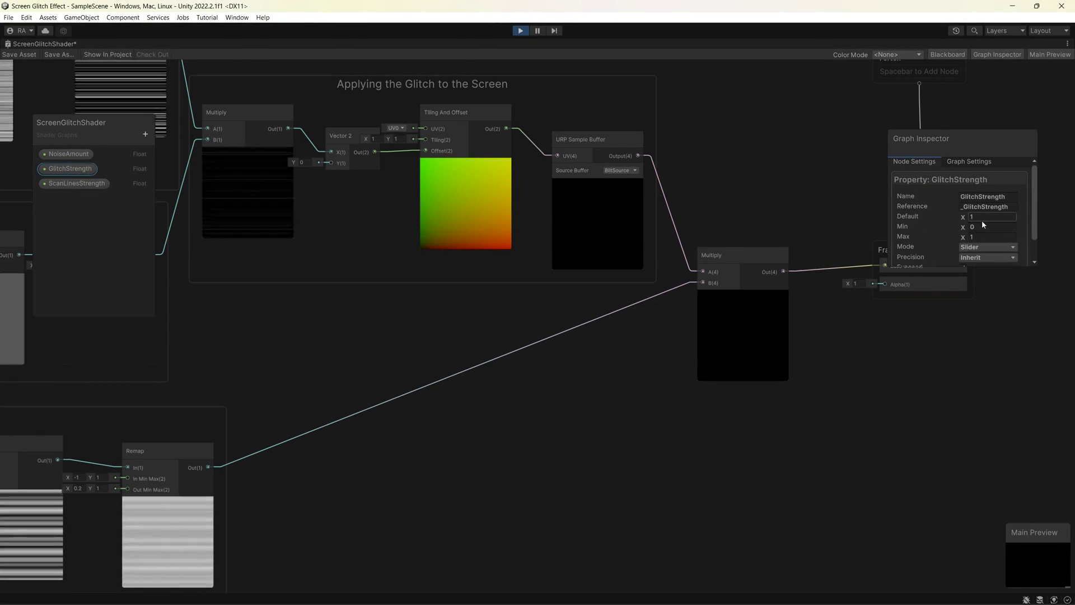
pyautogui.click(24, 54)
pyautogui.hotkey('shift', 'space')
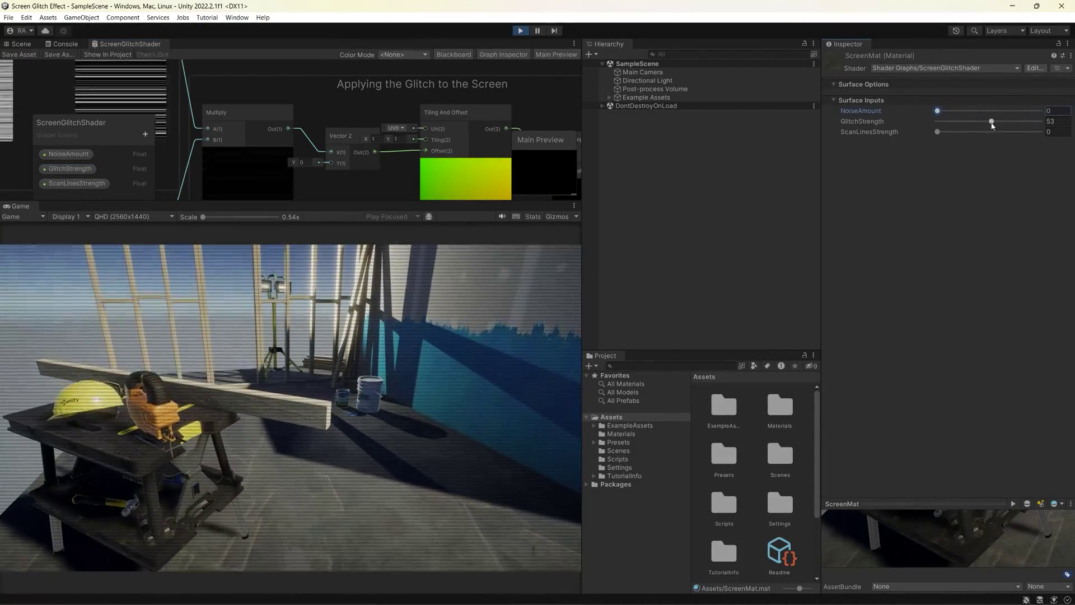
# - Adjust the NoiseAmount, GlitchStrength and ScanLinesStrength sliders on ScreenMat to preview the combined effect
pyautogui.moveTo(890, 132); pyautogui.dragTo(1073, 140)
pyautogui.moveTo(976, 144); pyautogui.dragTo(891, 130)
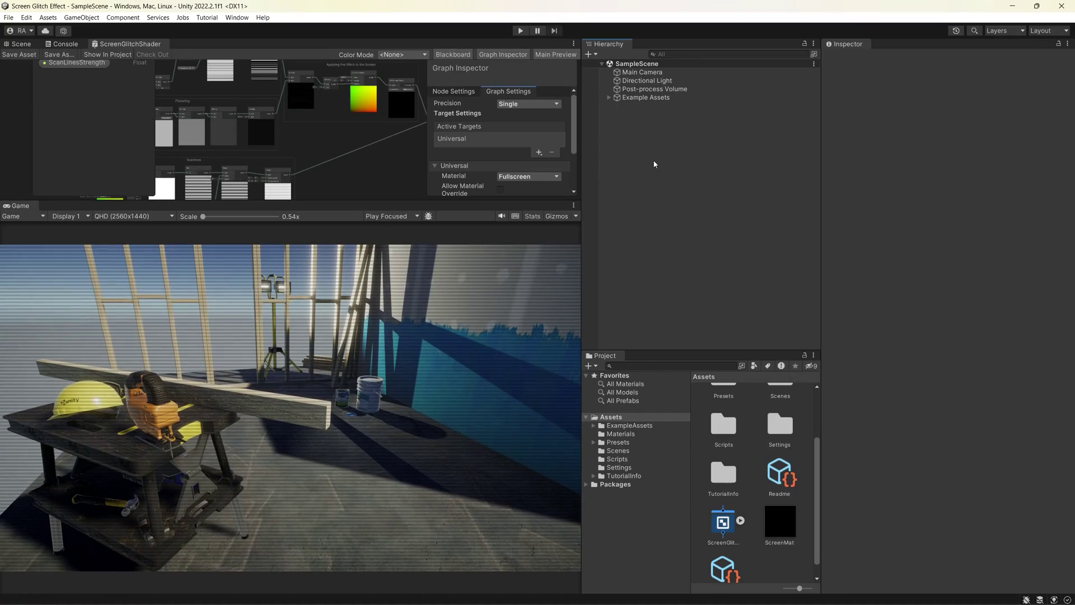
# - Create an empty GameObject in the SampleScene hierarchy
pyautogui.rightClick(654, 164)
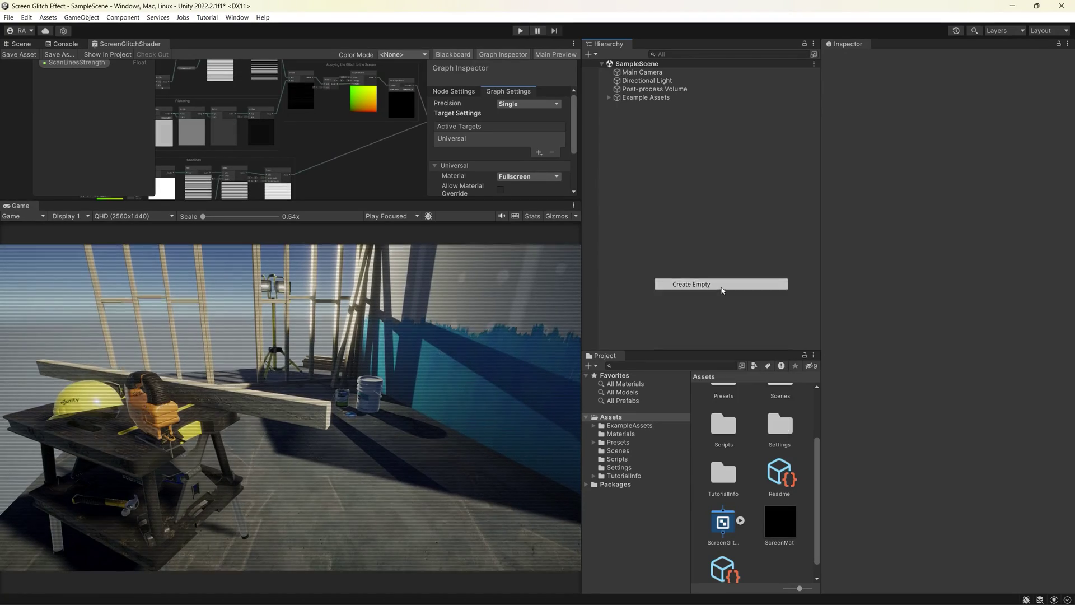
pyautogui.click(675, 283)
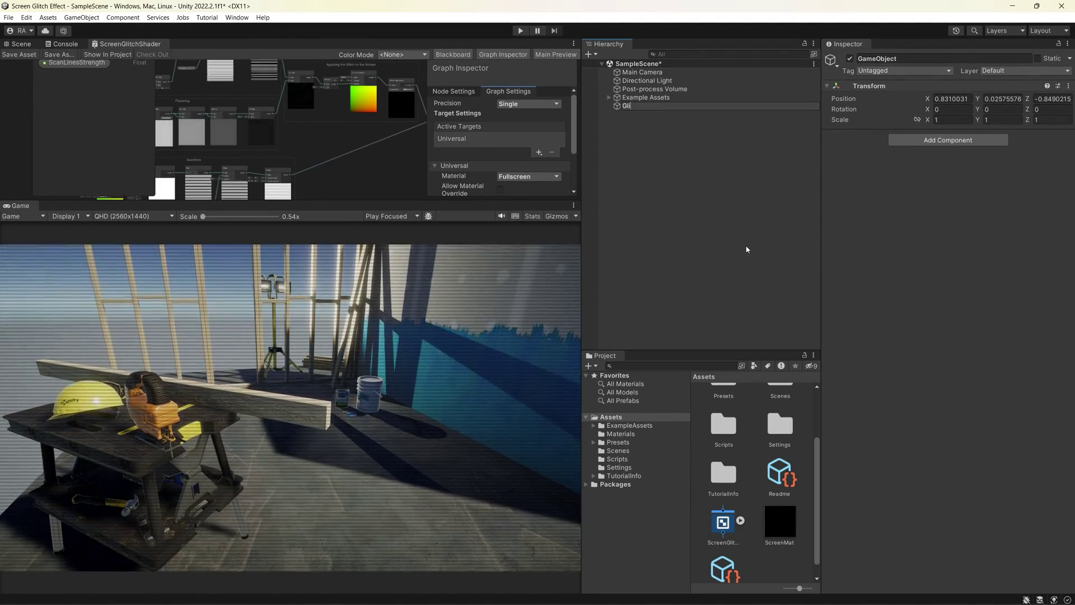